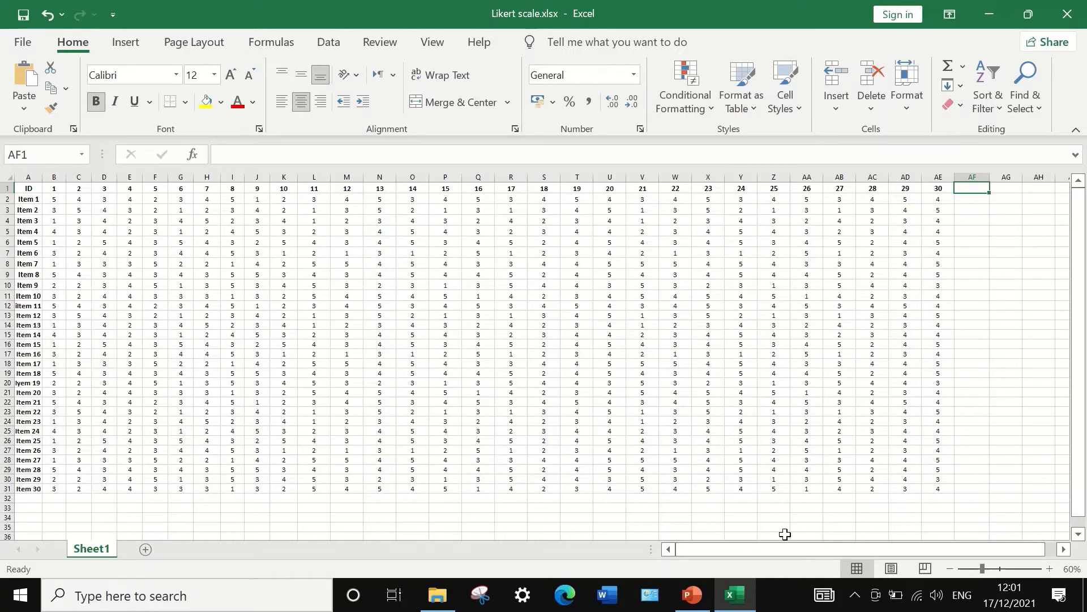
- Head column AF "Agree" and count Item 1's responses of 4 or more in AF2 with =COUNTIF(B2:AE2,">=4")
{"action": "type", "text": "Agree"}
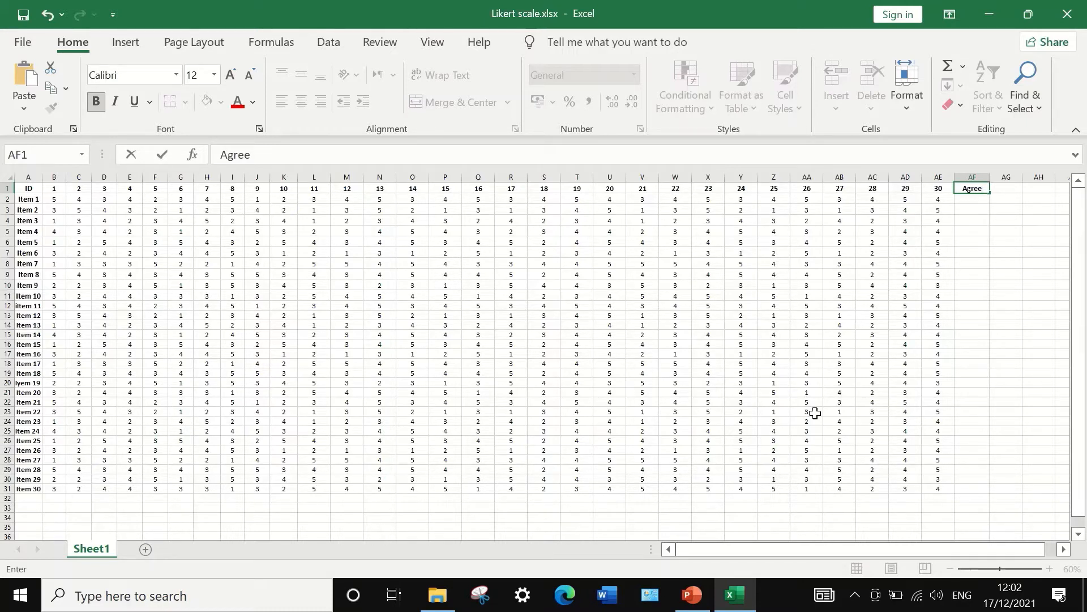
{"action": "left_click", "coordinate": [969, 200]}
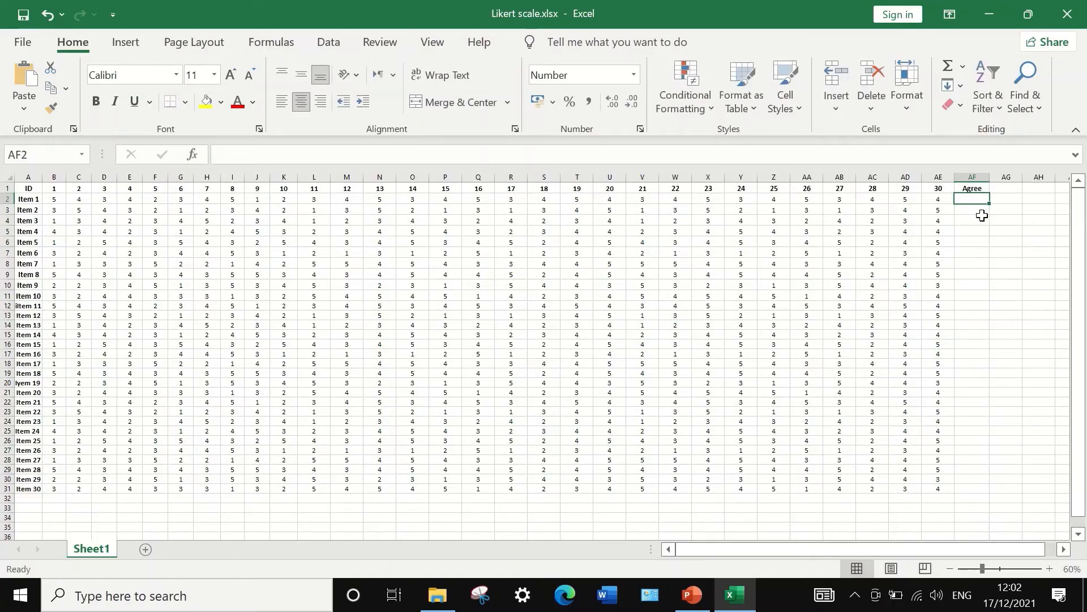
{"action": "type", "text": "="}
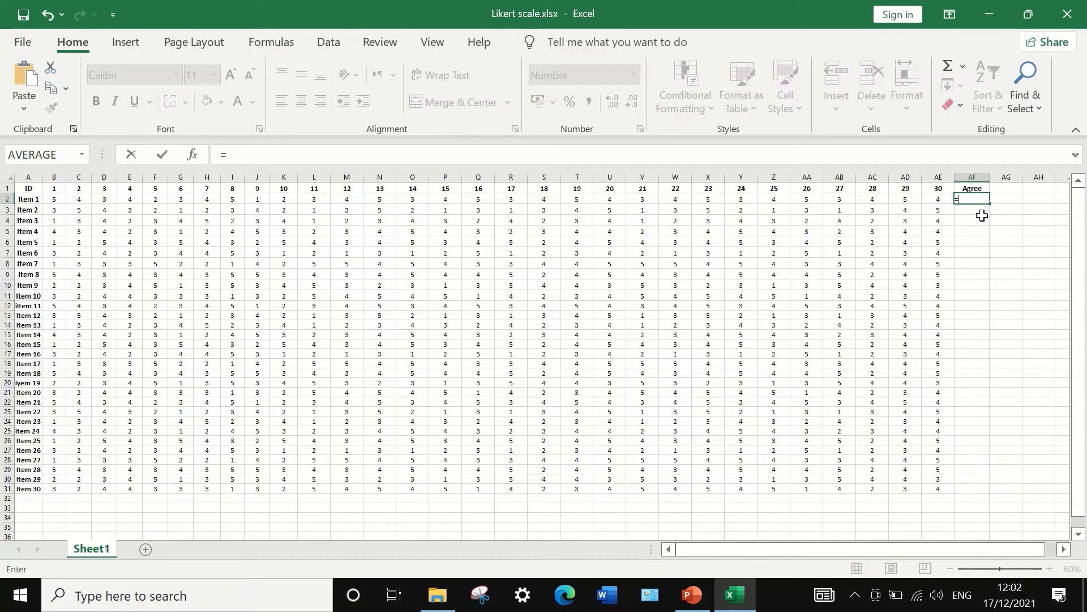
{"action": "type", "text": "coun"}
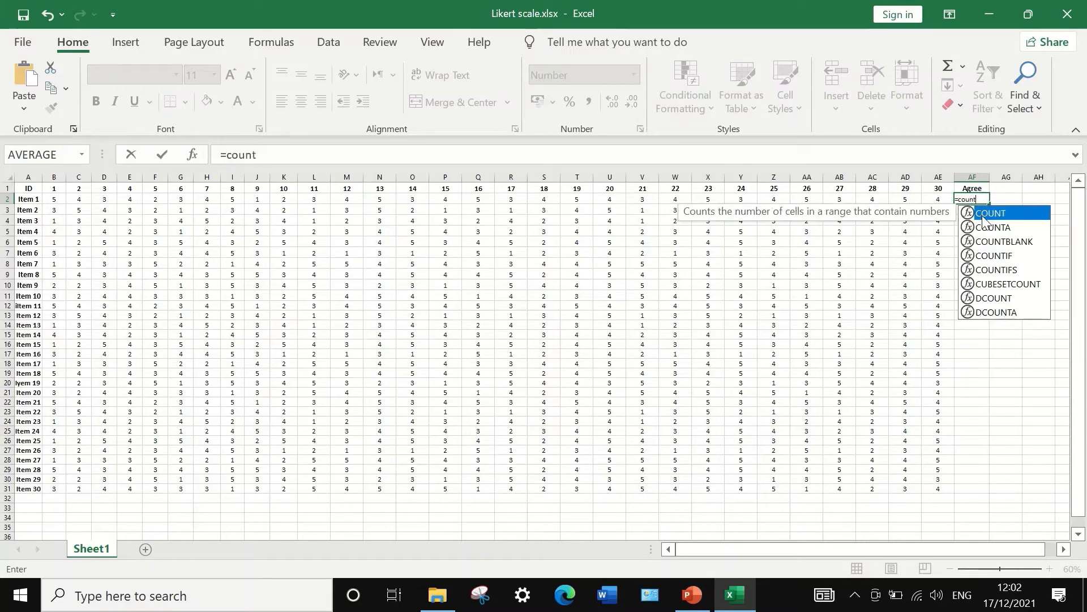
{"action": "type", "text": "t"}
{"action": "double_click", "coordinate": [995, 255]}
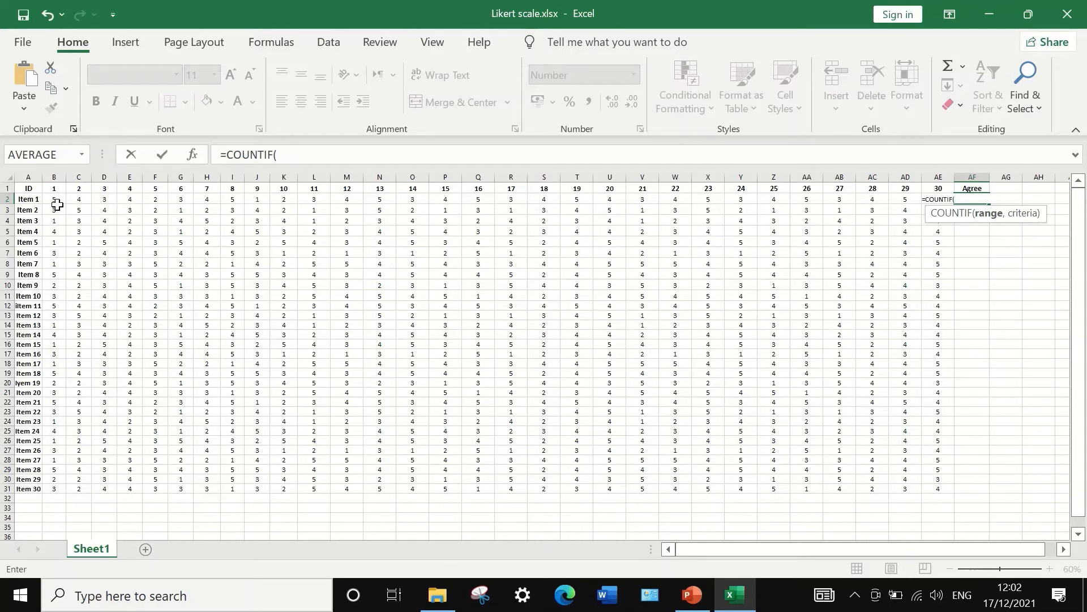
{"action": "left_click_drag", "start_coordinate": [56, 202], "coordinate": [930, 198]}
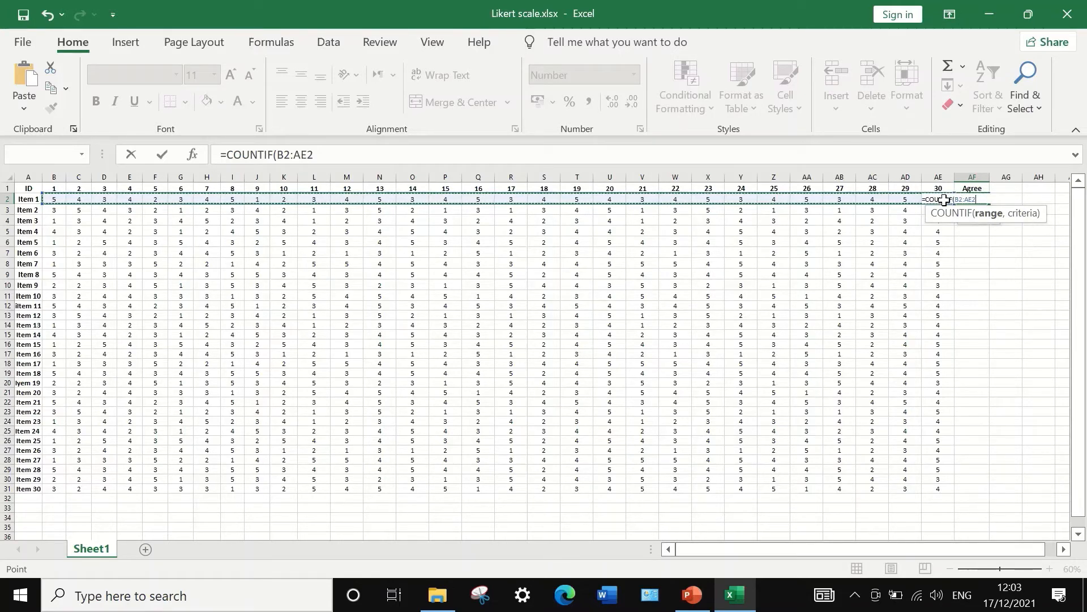
{"action": "left_click", "coordinate": [345, 153]}
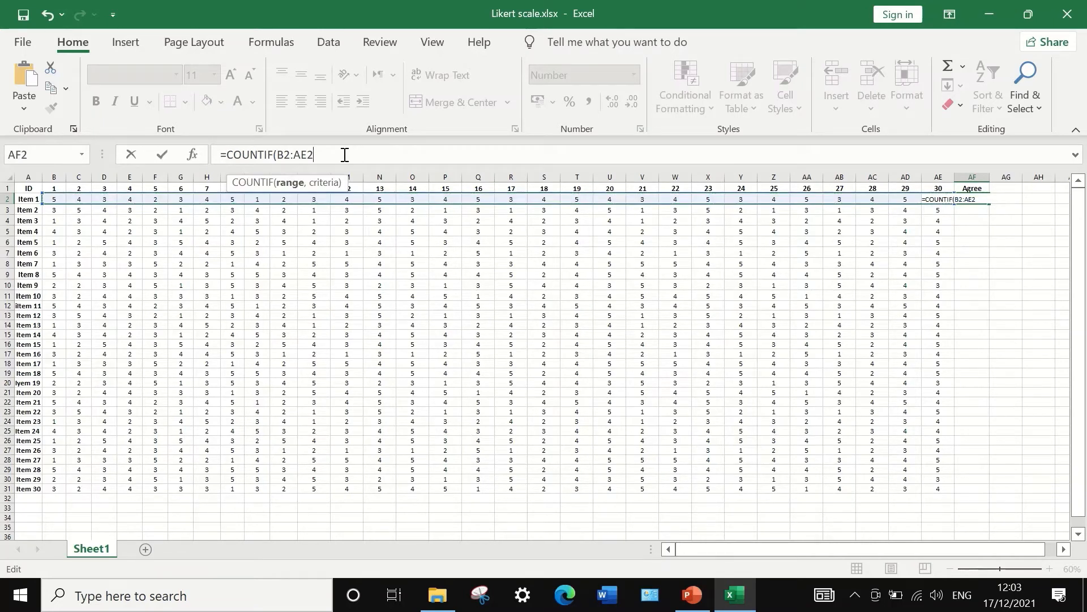
{"action": "type", "text": ","}
{"action": "type", "text": "\""}
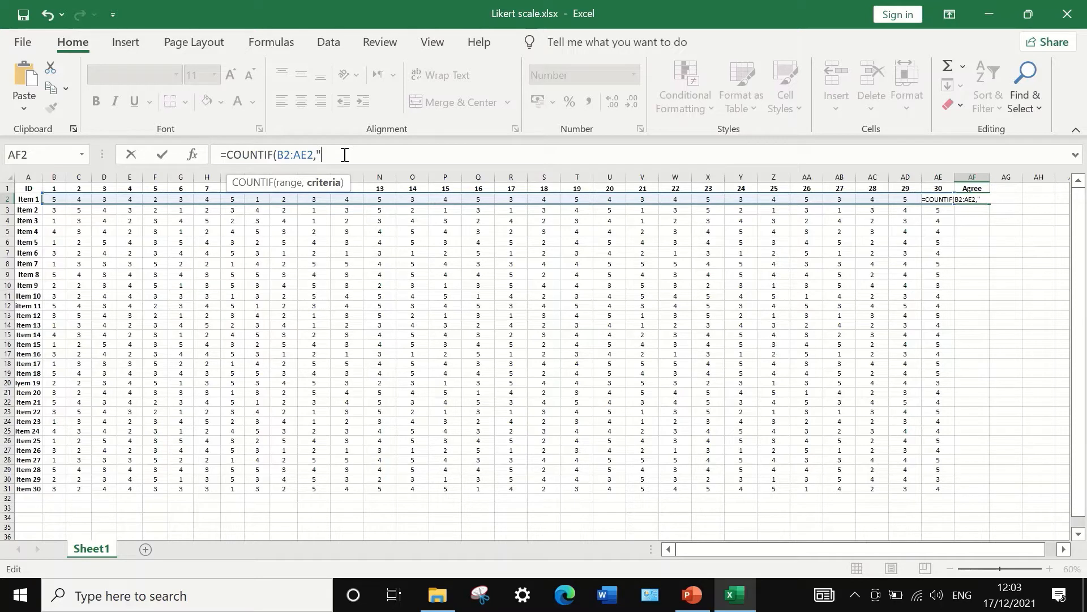
{"action": "type", "text": ">=4\""}
{"action": "type", "text": ")"}
{"action": "key", "text": "Return"}
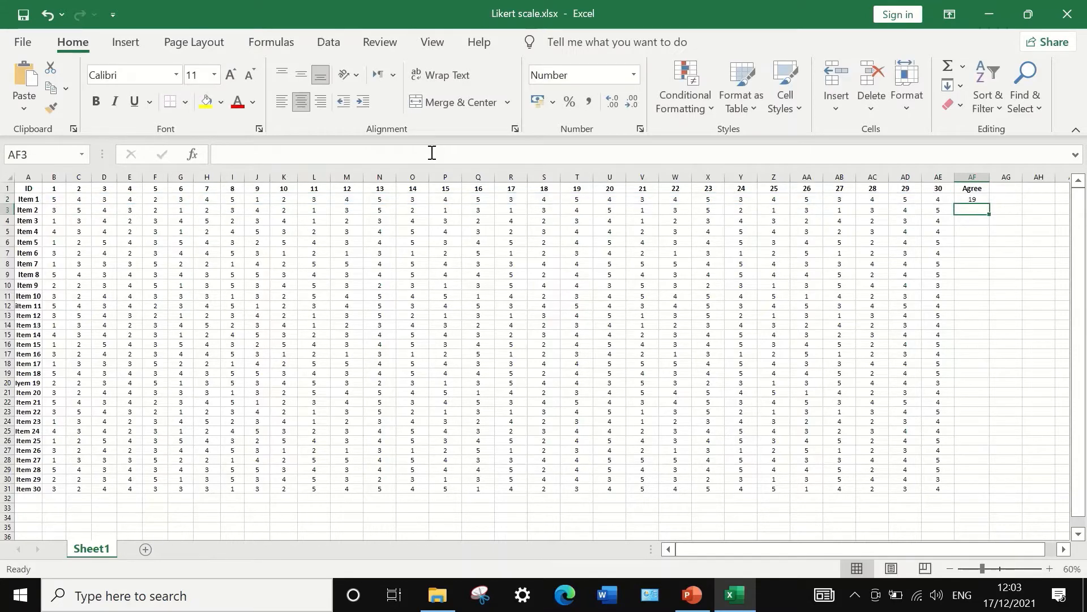
- Fill the Agree formula from AF2 down through AF31 to cover all 30 items
{"action": "left_click", "coordinate": [971, 200]}
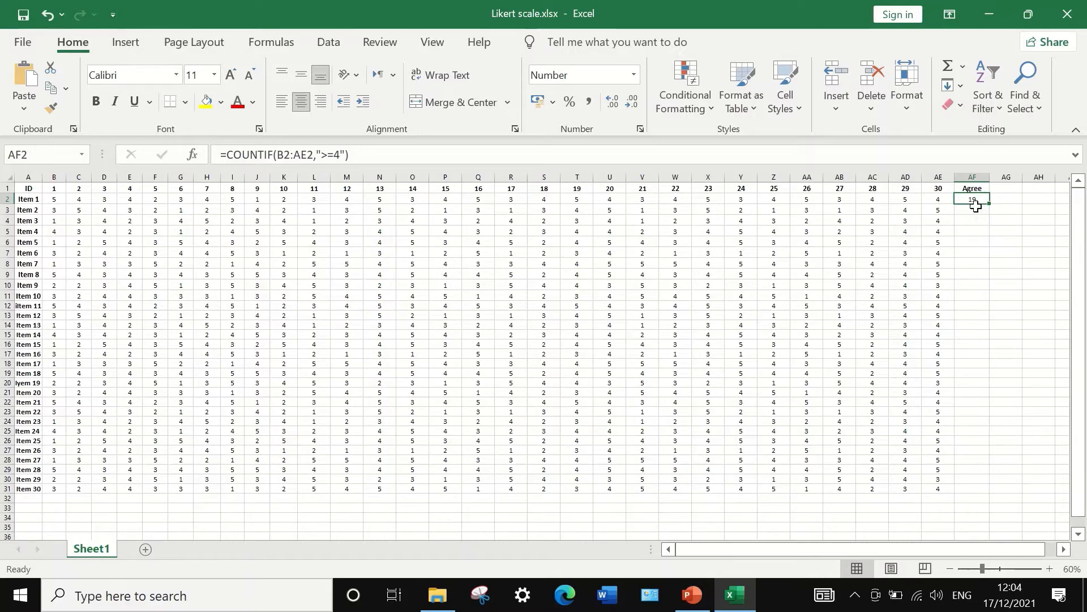
{"action": "left_click_drag", "start_coordinate": [989, 202], "coordinate": [980, 496]}
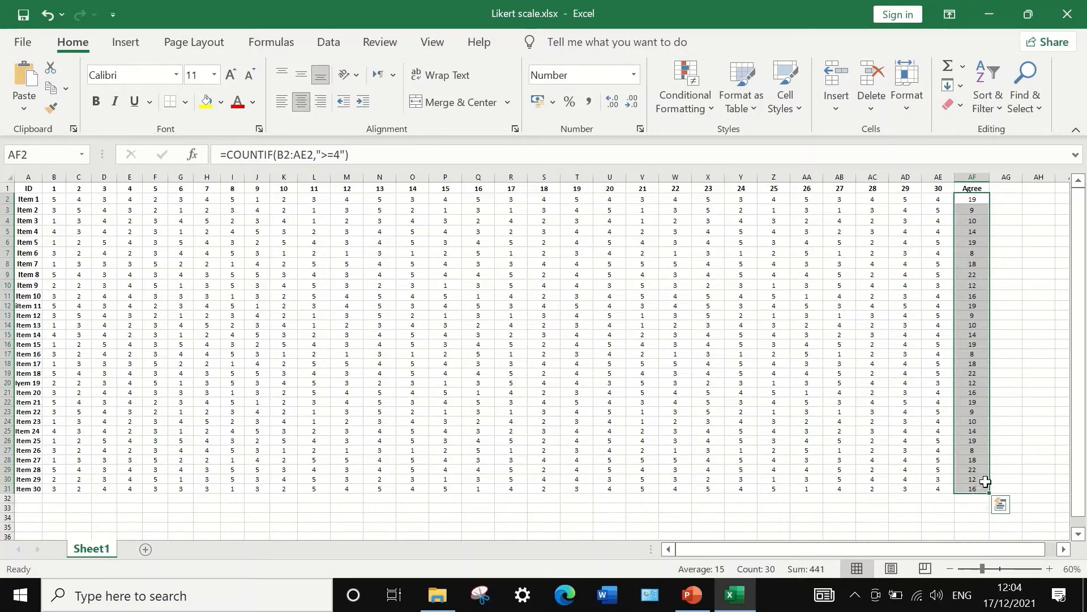
{"action": "left_click", "coordinate": [1026, 277]}
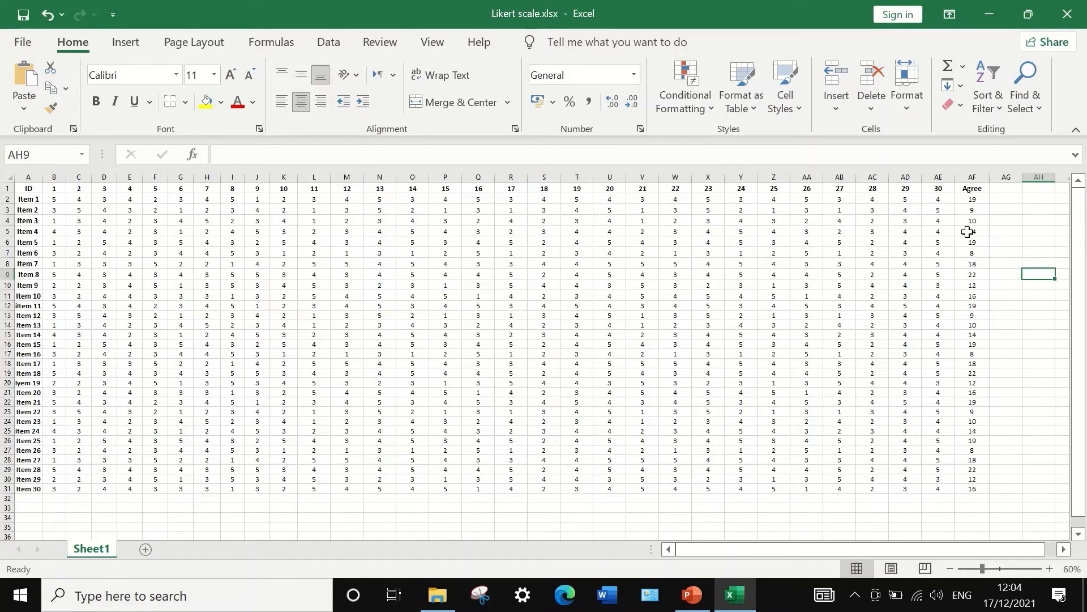
{"action": "left_click", "coordinate": [966, 200]}
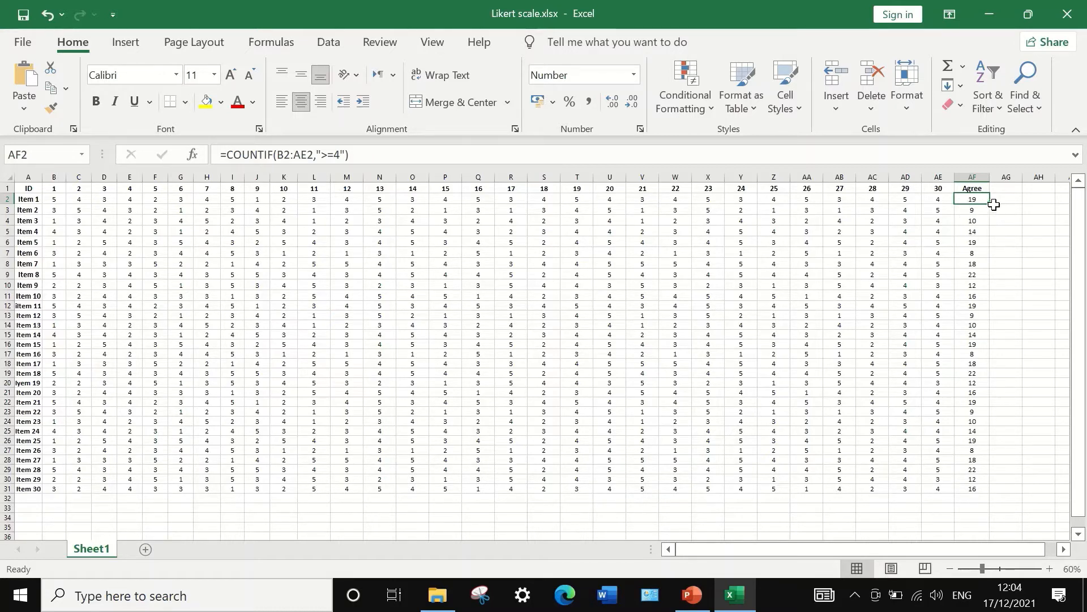
- Head column AG "Disagree" and count Item 1's responses of 2 or less in AG2 with =COUNTIF(B2:AE2,"<=2")
{"action": "left_click", "coordinate": [1006, 190]}
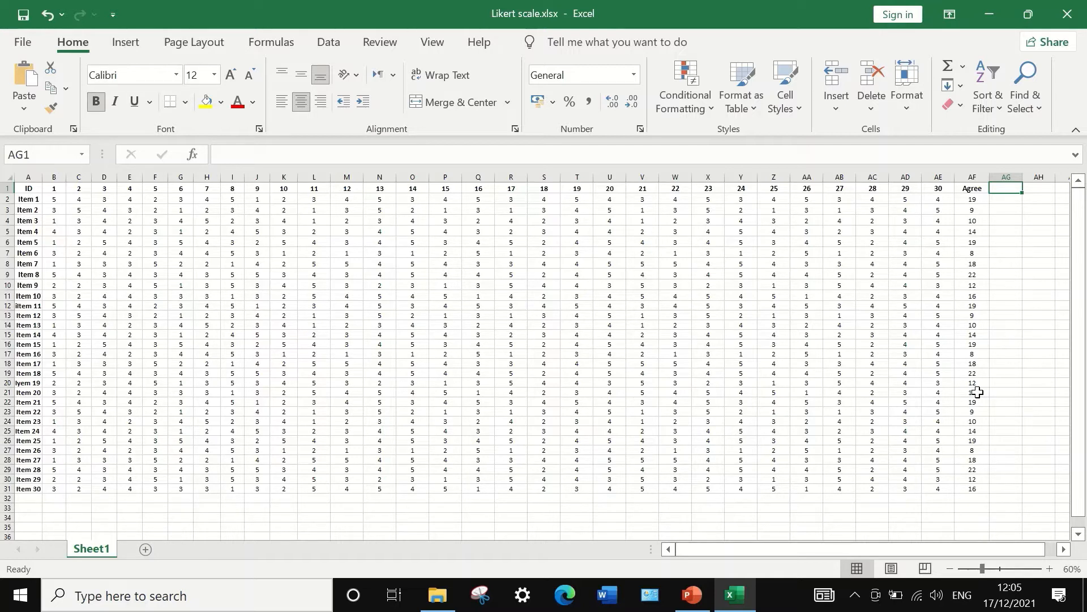
{"action": "type", "text": "Di"}
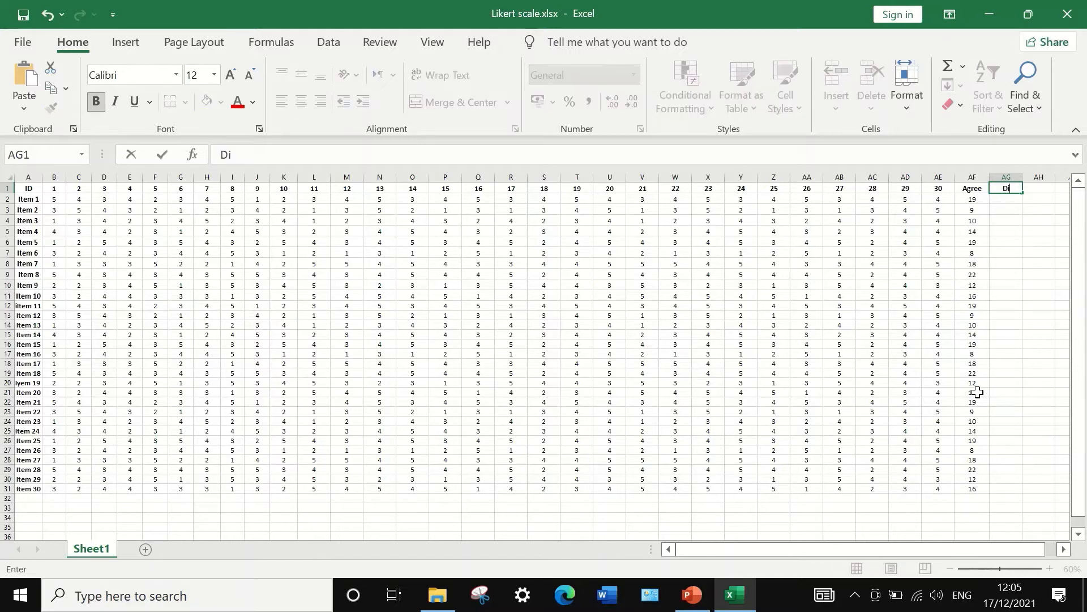
{"action": "type", "text": "sagree"}
{"action": "left_click", "coordinate": [1012, 202]}
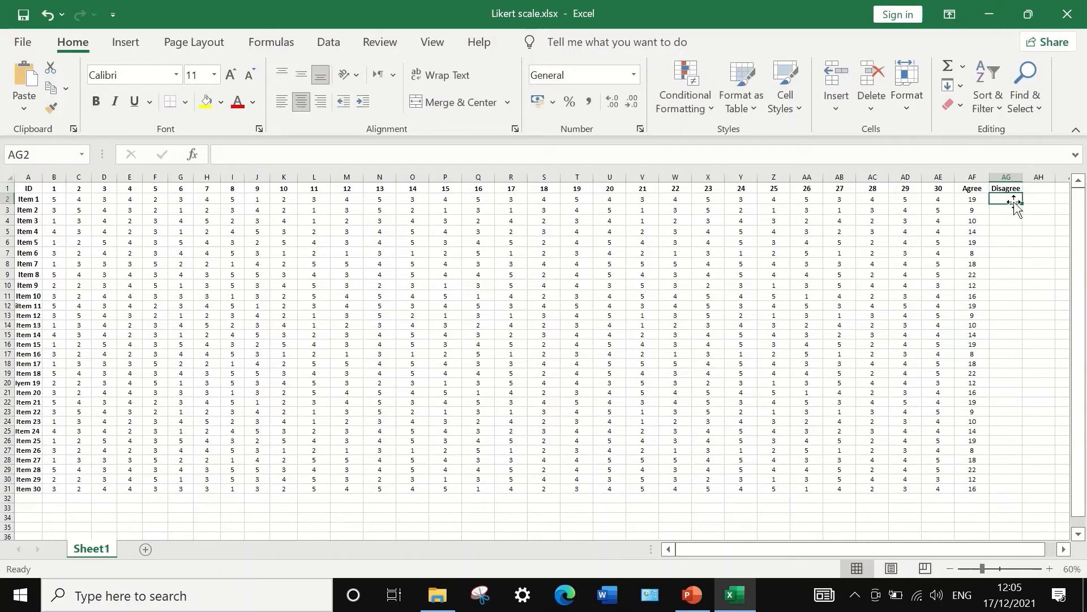
{"action": "type", "text": "=count"}
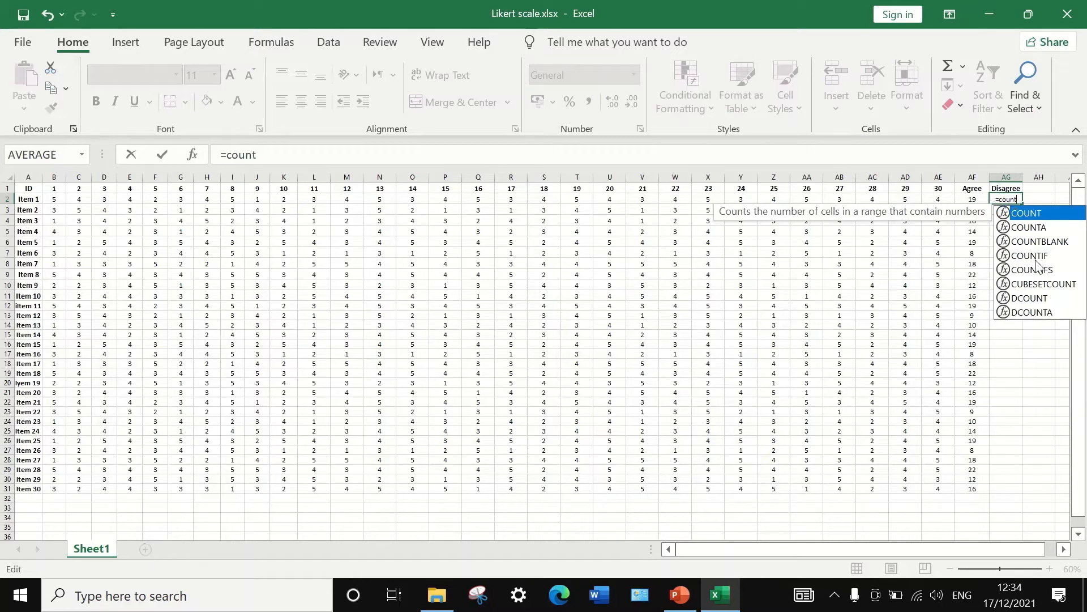
{"action": "left_click", "coordinate": [1035, 257]}
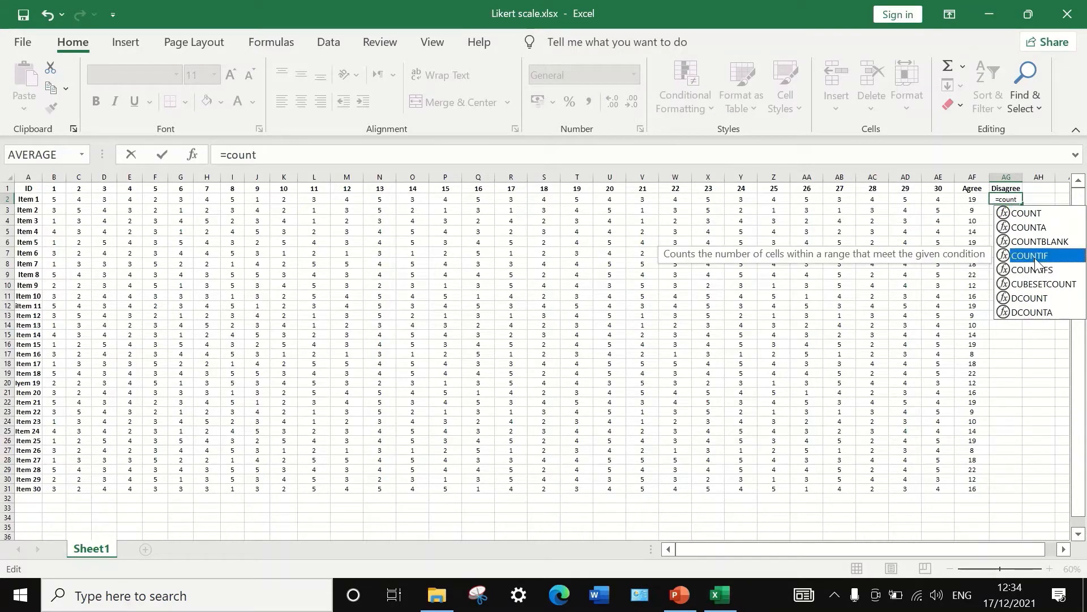
{"action": "double_click", "coordinate": [1035, 257]}
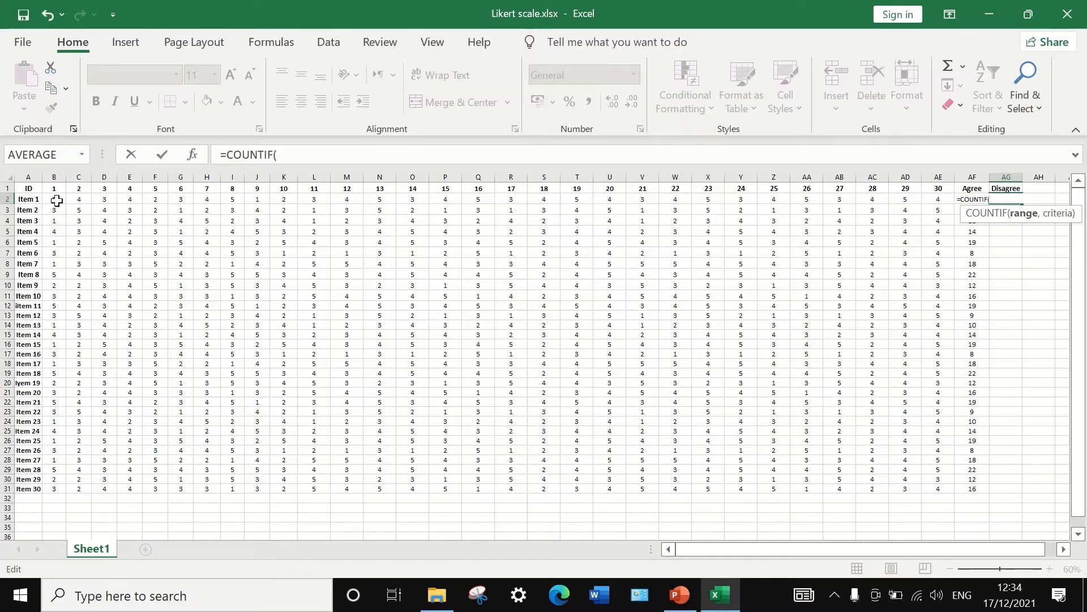
{"action": "left_click_drag", "start_coordinate": [54, 199], "coordinate": [935, 202]}
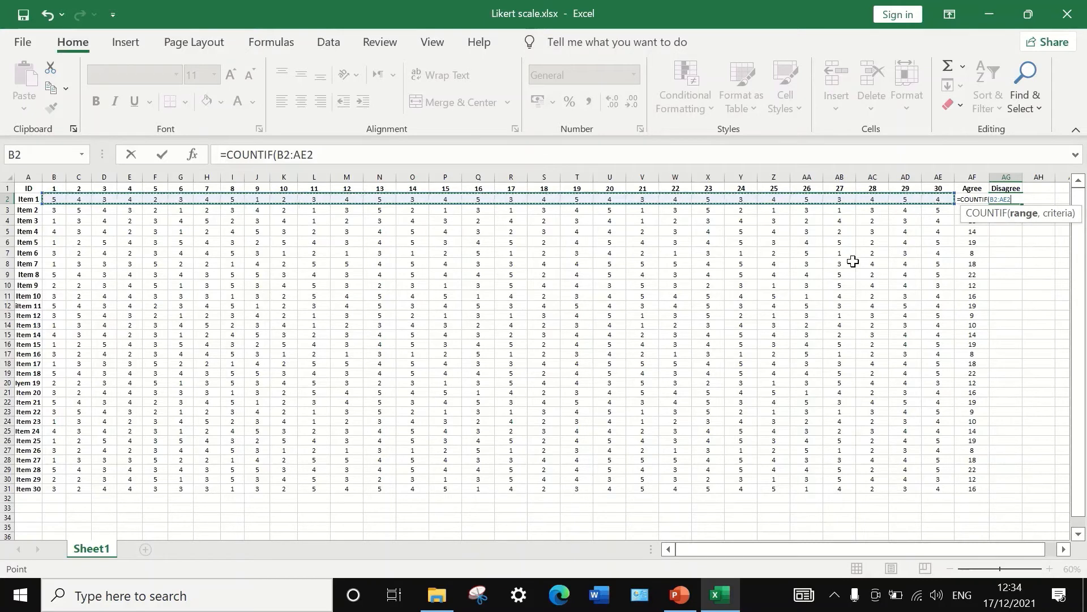
{"action": "type", "text": ","}
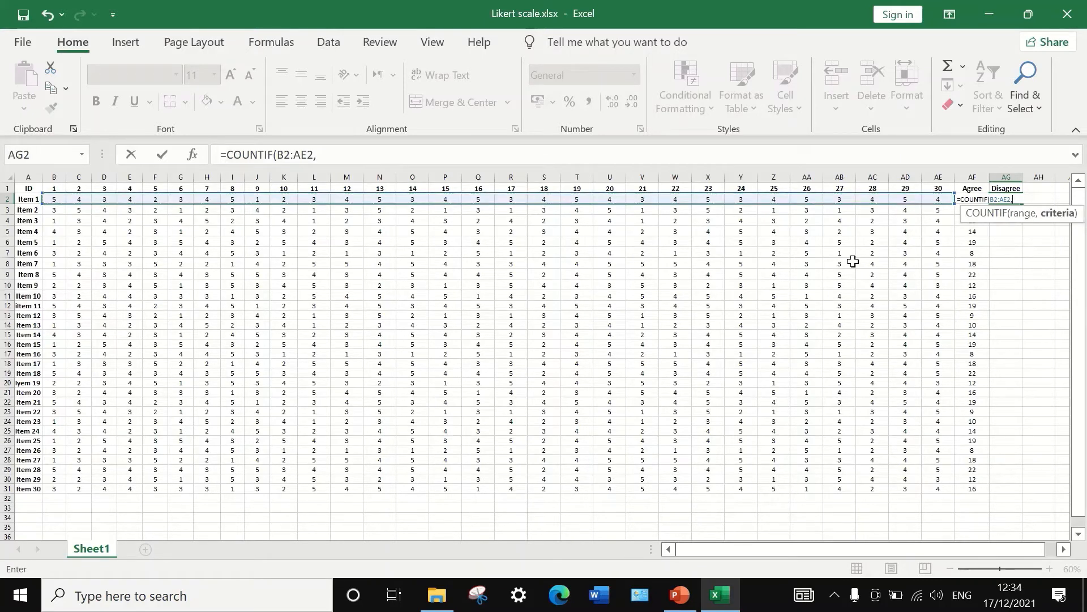
{"action": "left_click", "coordinate": [340, 151]}
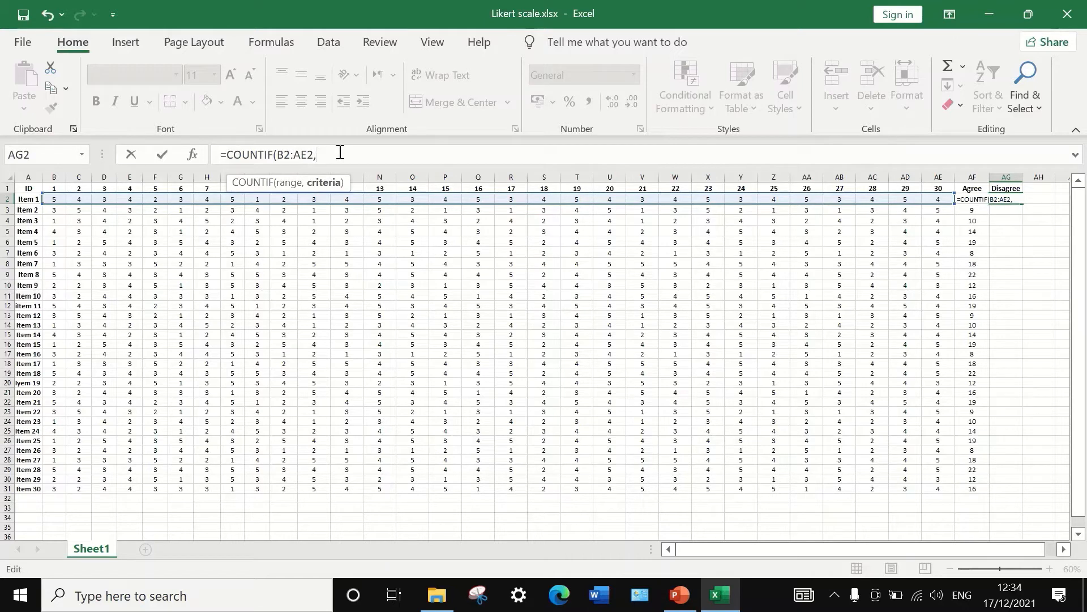
{"action": "type", "text": "\""}
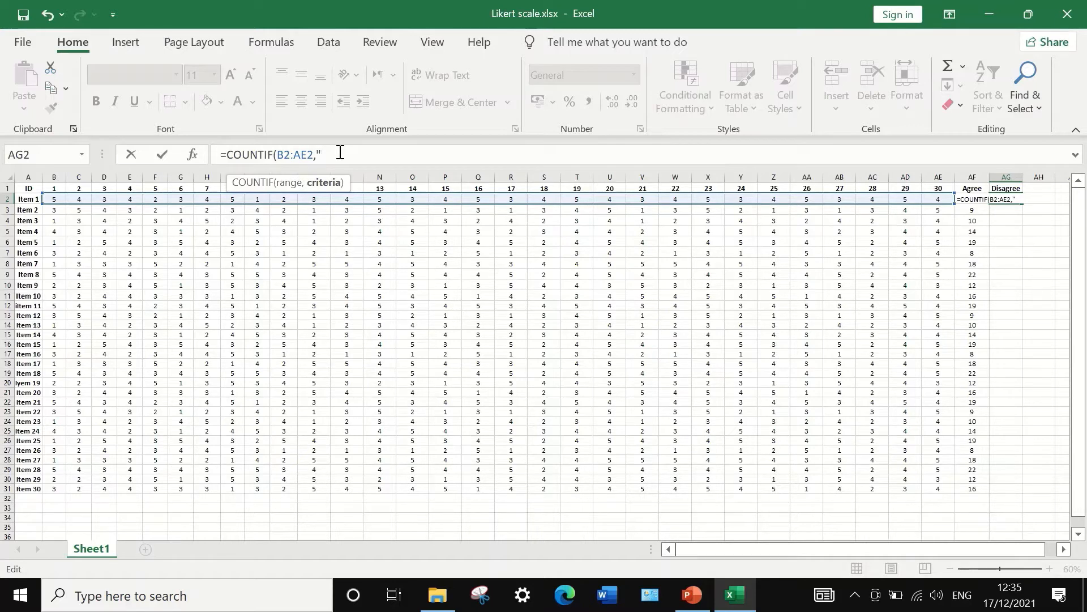
{"action": "type", "text": "<=2\")"}
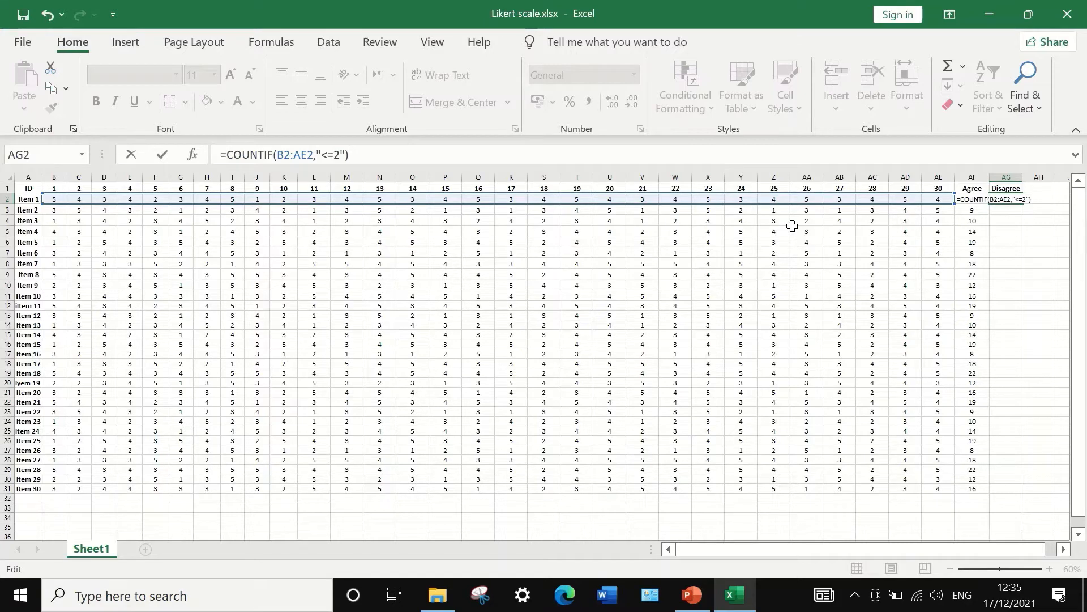
{"action": "key", "text": "Return"}
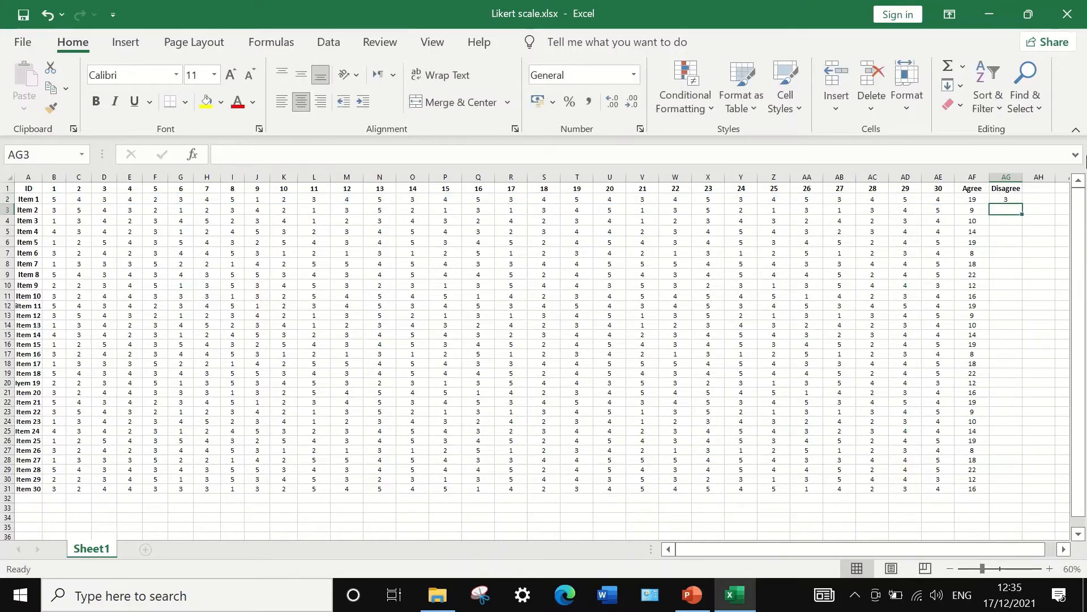
- Fill the Disagree formula from AG2 down through AG31 and select the entire Item 16 row for review
{"action": "left_click", "coordinate": [1005, 198]}
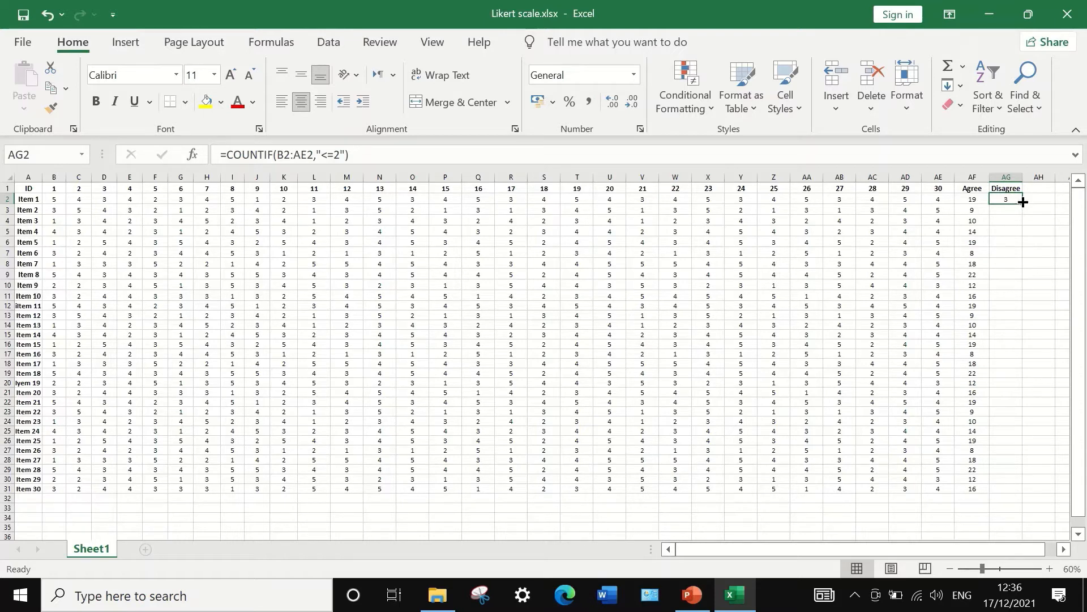
{"action": "left_click_drag", "start_coordinate": [1023, 203], "coordinate": [1007, 488]}
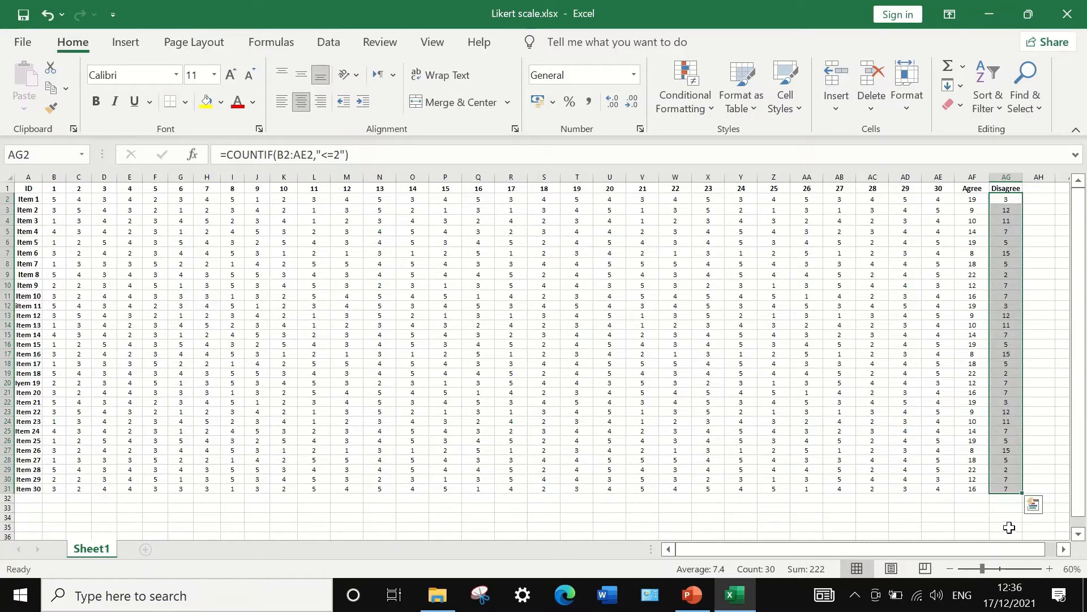
{"action": "left_click", "coordinate": [1042, 230]}
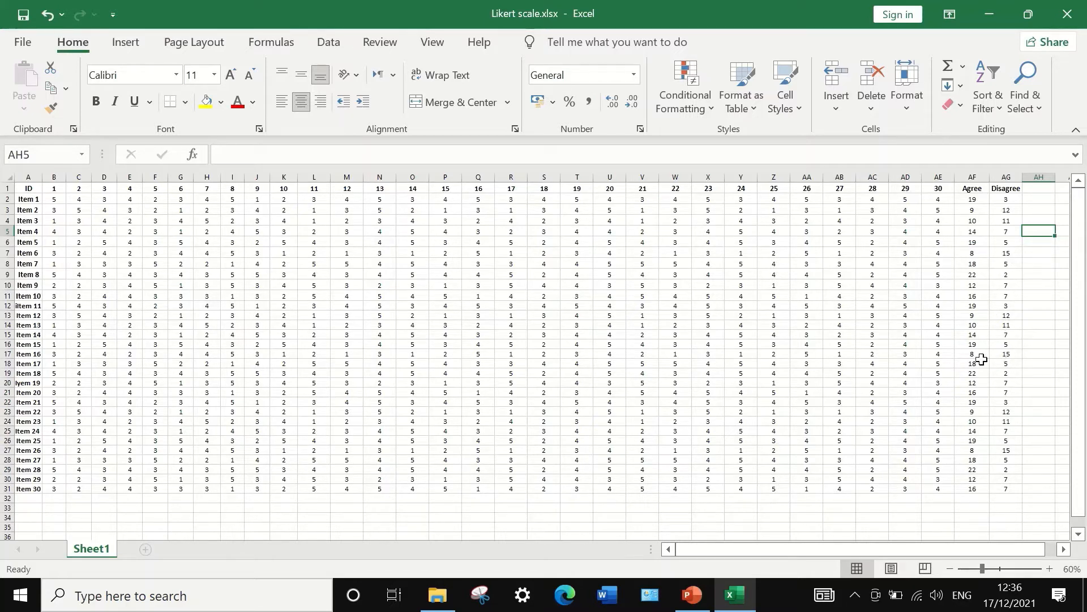
{"action": "left_click", "coordinate": [17, 354]}
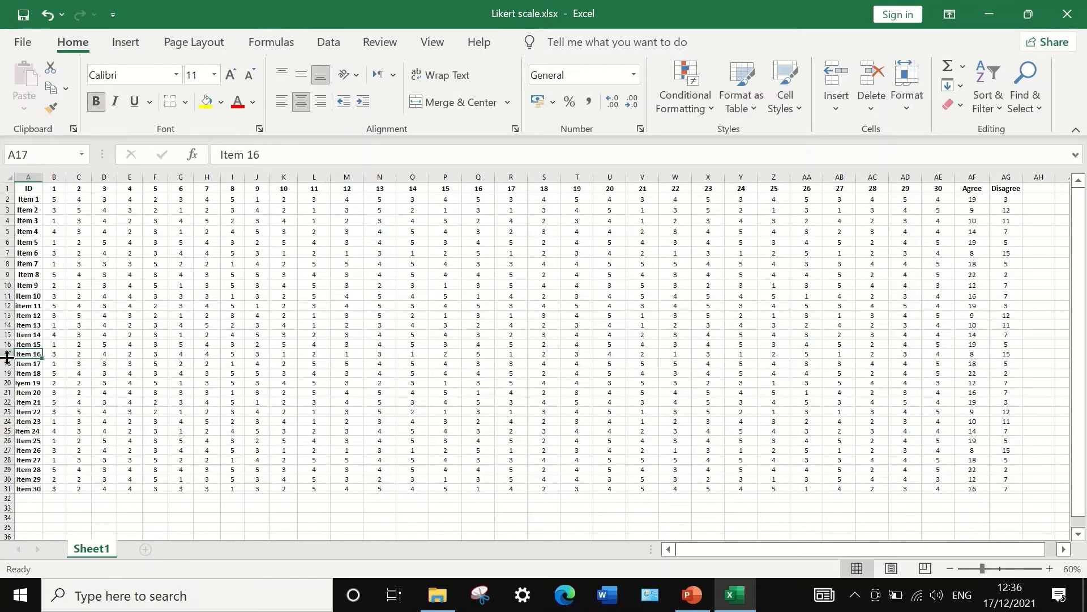
{"action": "left_click", "coordinate": [5, 354]}
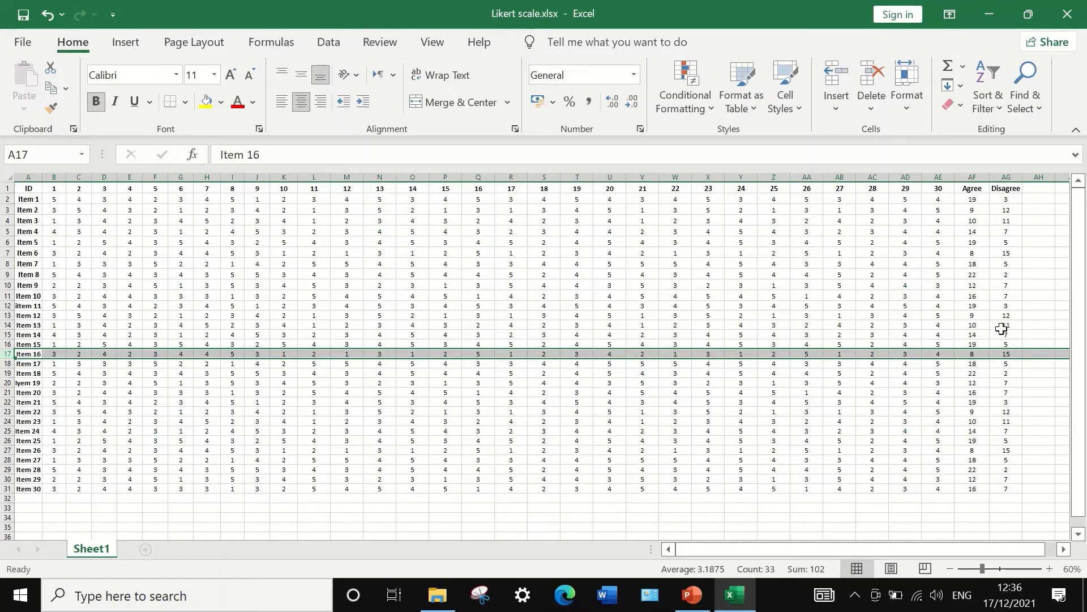
- Head column AH "Neutral" and count Item 1's responses equal to 3 in AH2 with =COUNTIF(B2:AE2,3)
{"action": "left_click", "coordinate": [1040, 188]}
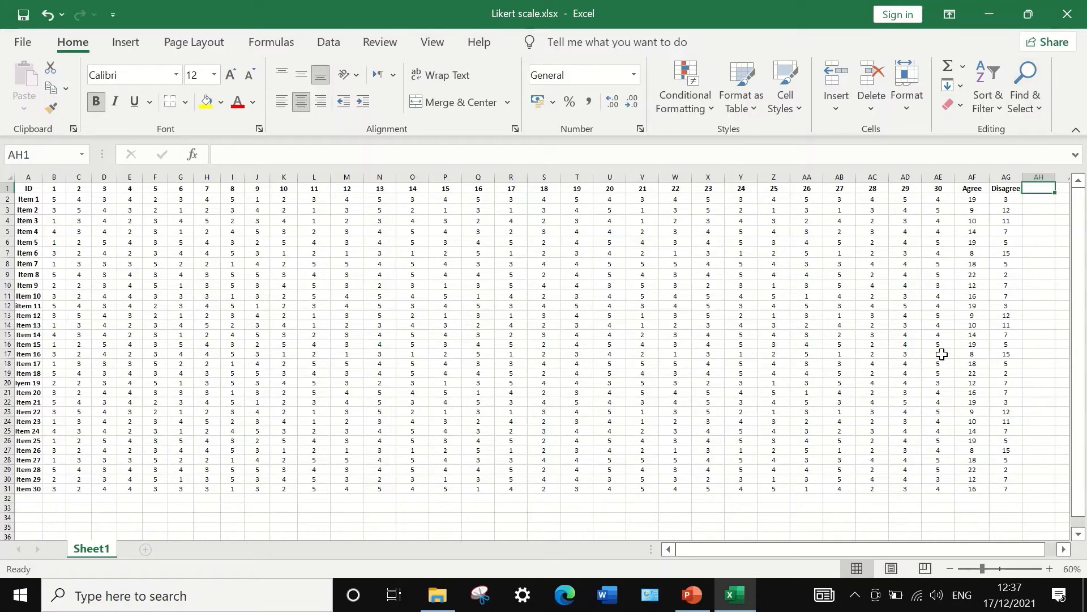
{"action": "type", "text": "Neutral"}
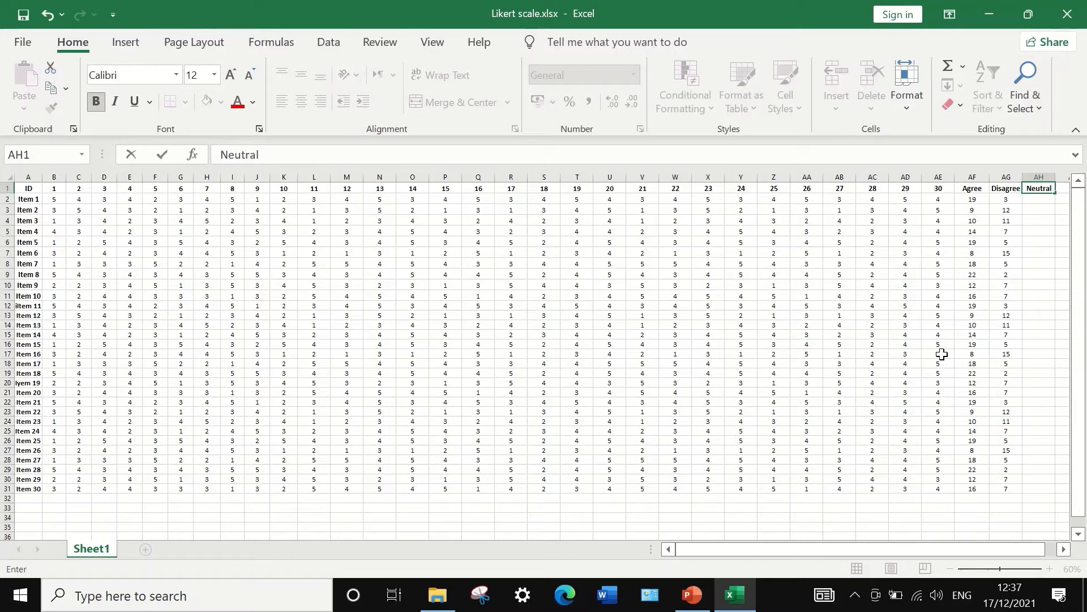
{"action": "left_click", "coordinate": [1050, 204]}
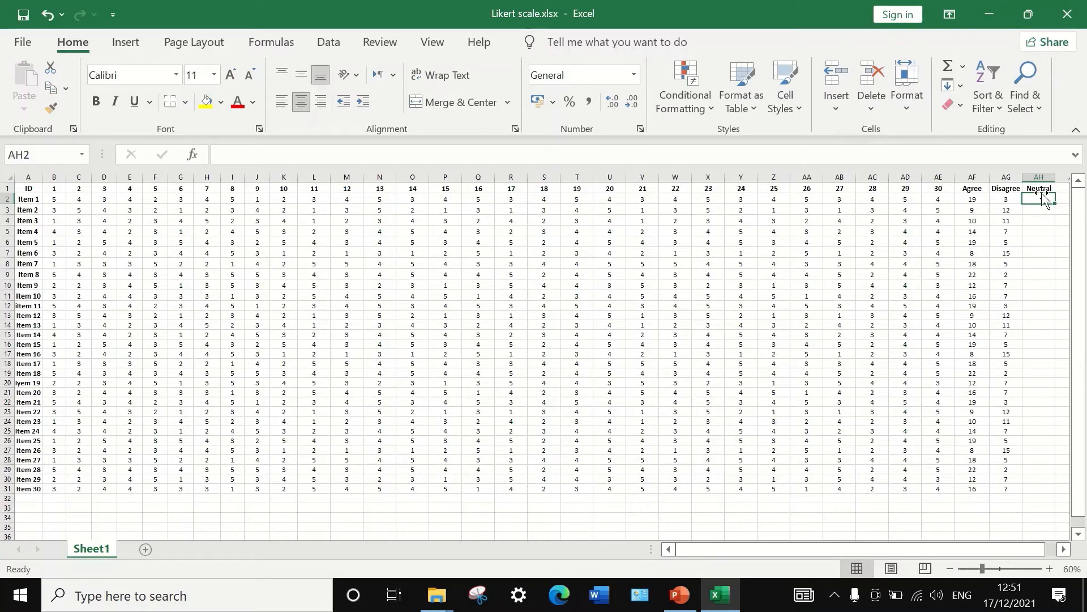
{"action": "type", "text": "="}
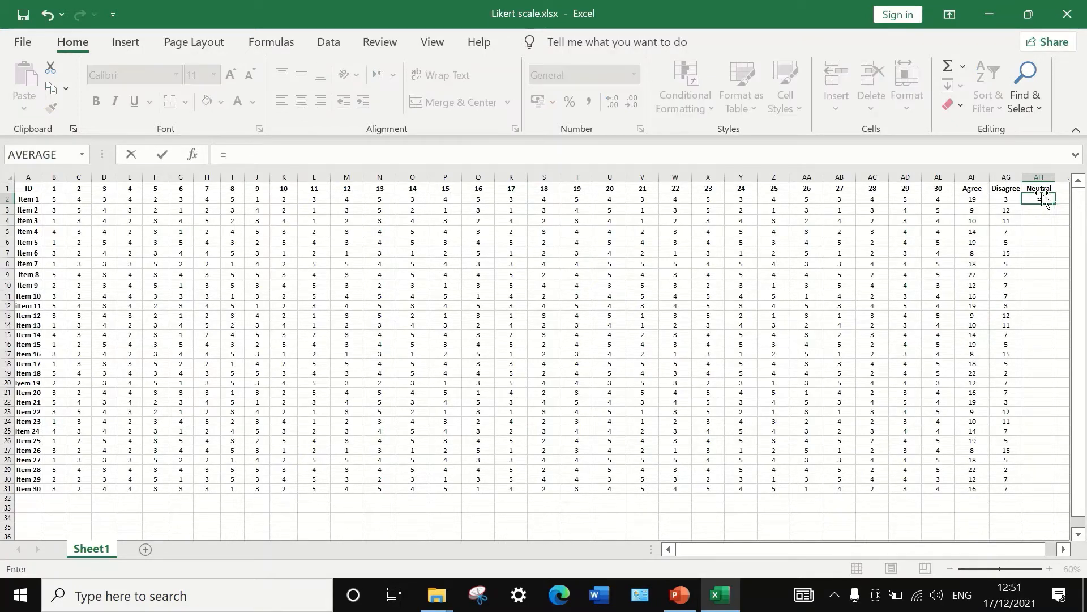
{"action": "type", "text": "count"}
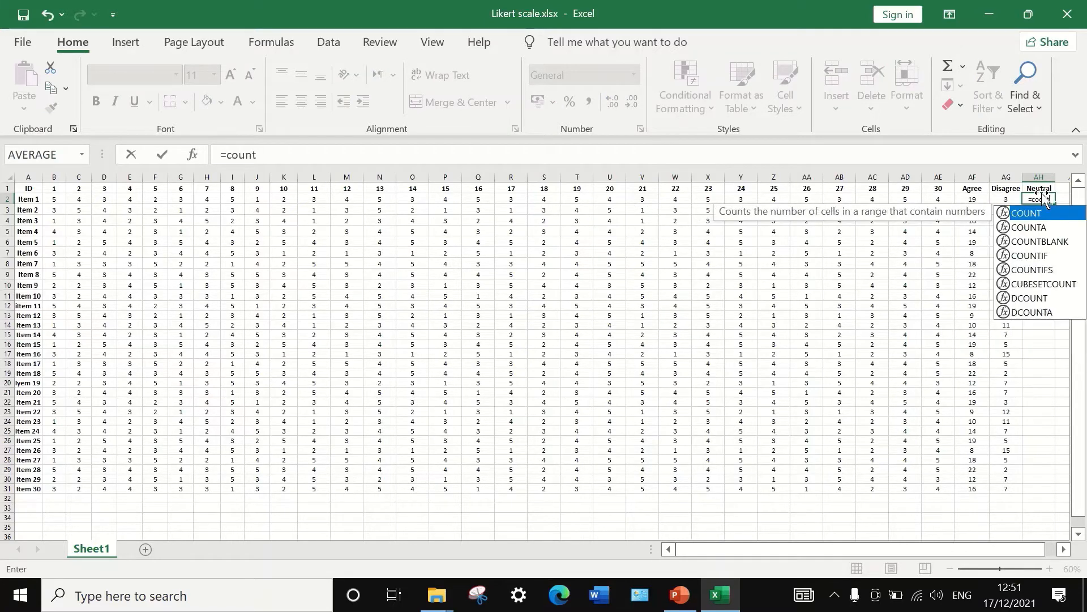
{"action": "left_click", "coordinate": [1037, 258]}
{"action": "double_click", "coordinate": [1037, 258]}
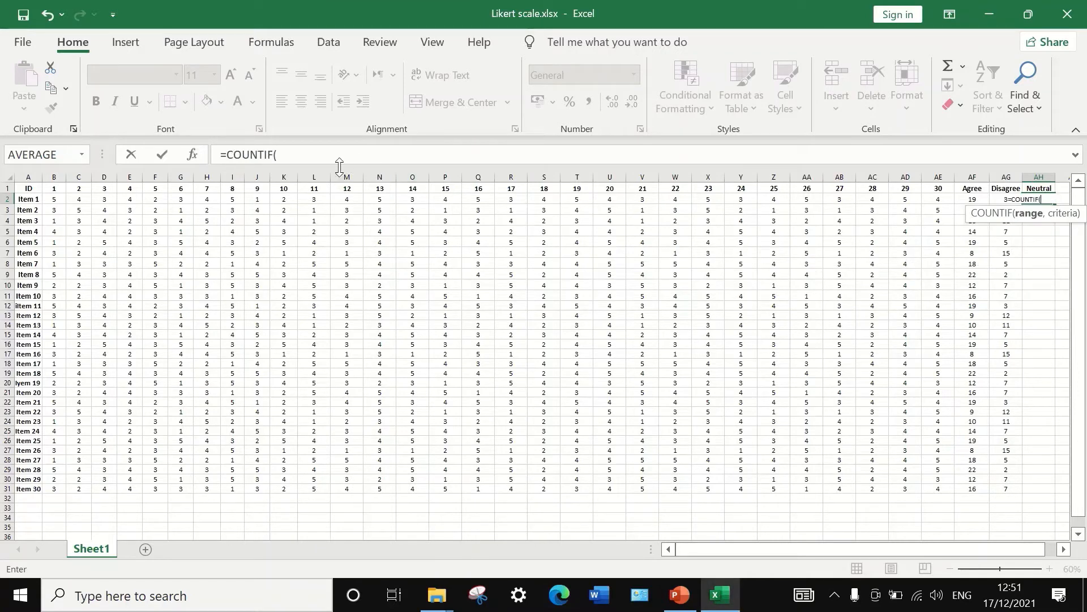
{"action": "left_click", "coordinate": [280, 155]}
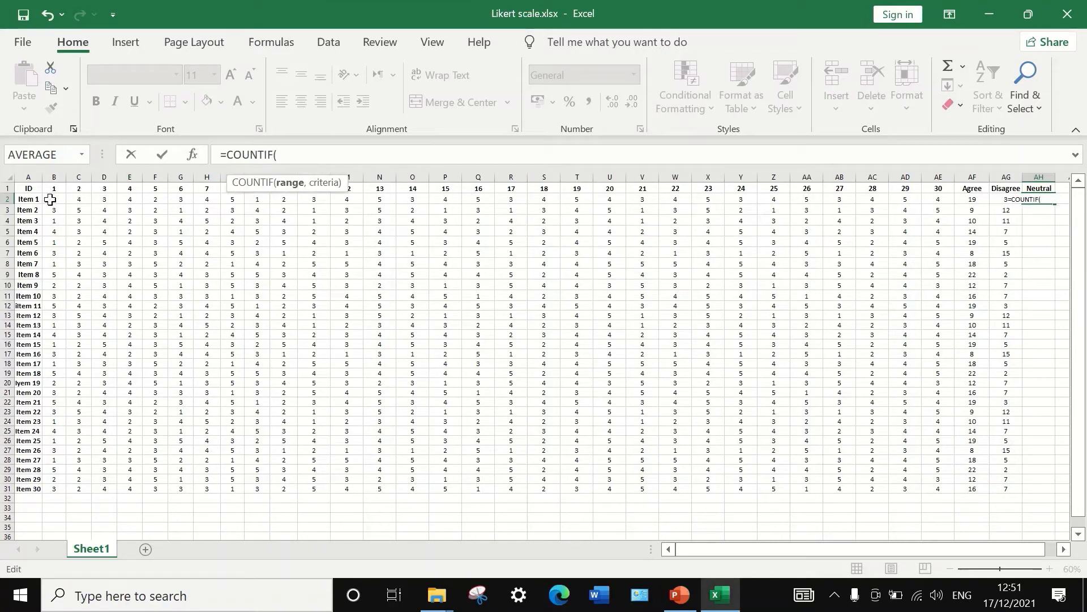
{"action": "left_click_drag", "start_coordinate": [53, 200], "coordinate": [942, 199]}
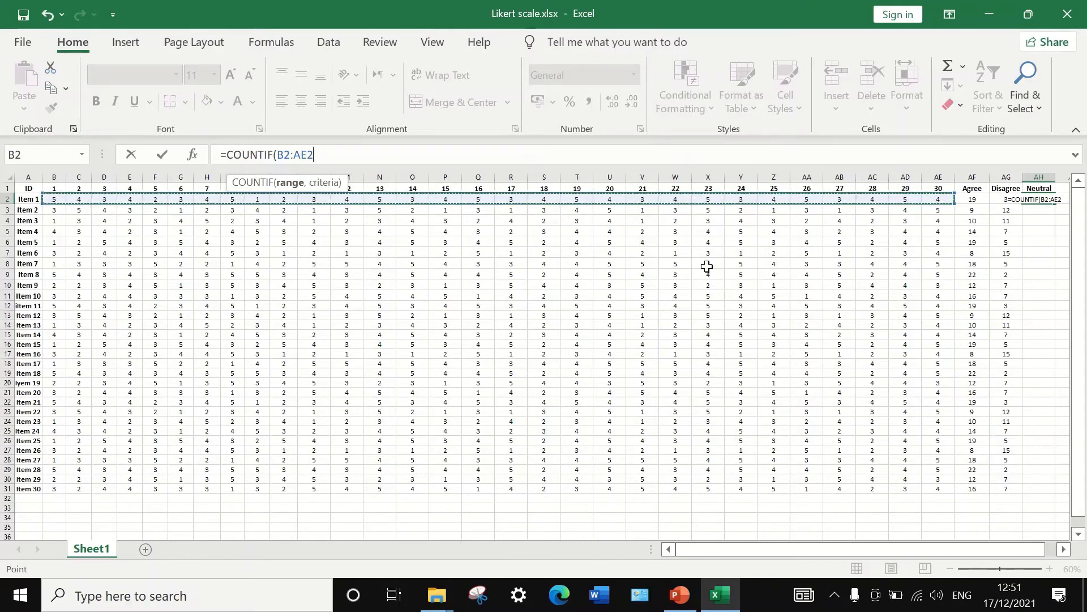
{"action": "type", "text": ","}
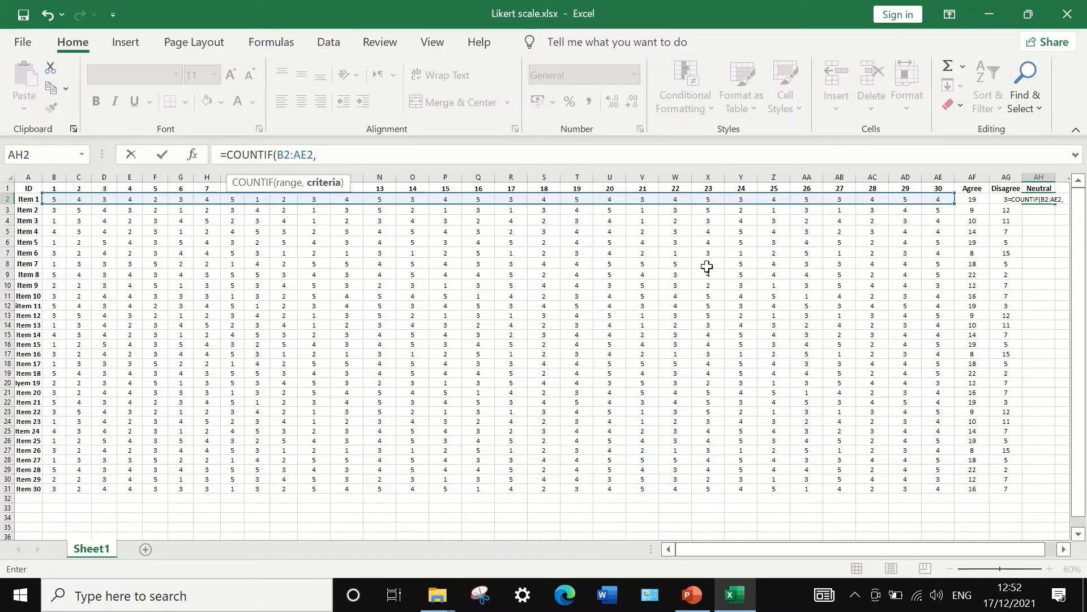
{"action": "type", "text": "3)"}
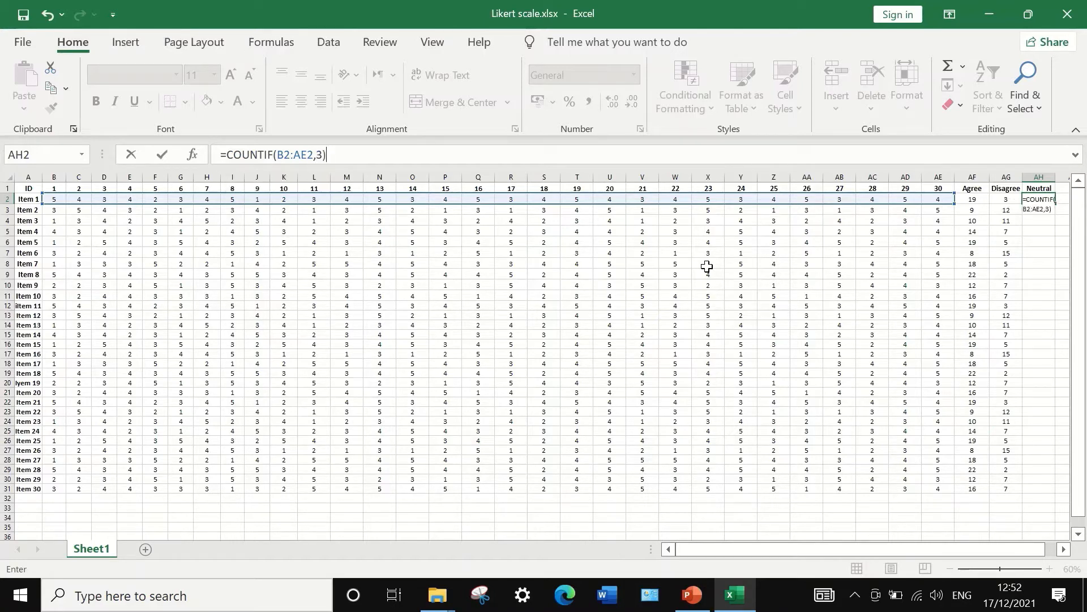
{"action": "key", "text": "Return"}
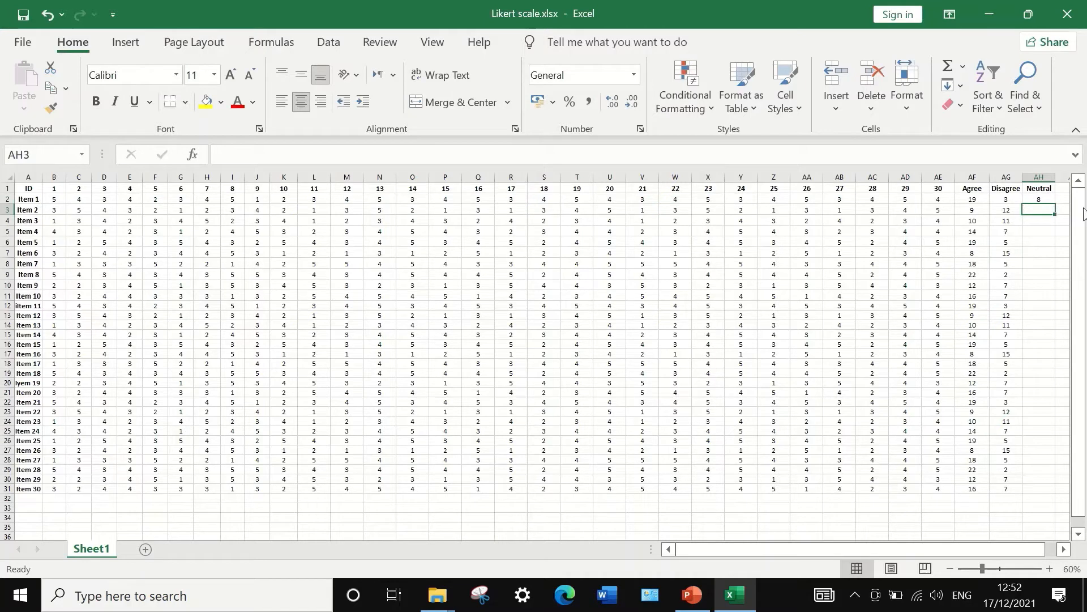
- Fill the Neutral formula from AH2 down through AH31 to cover all 30 items
{"action": "left_click", "coordinate": [1039, 199]}
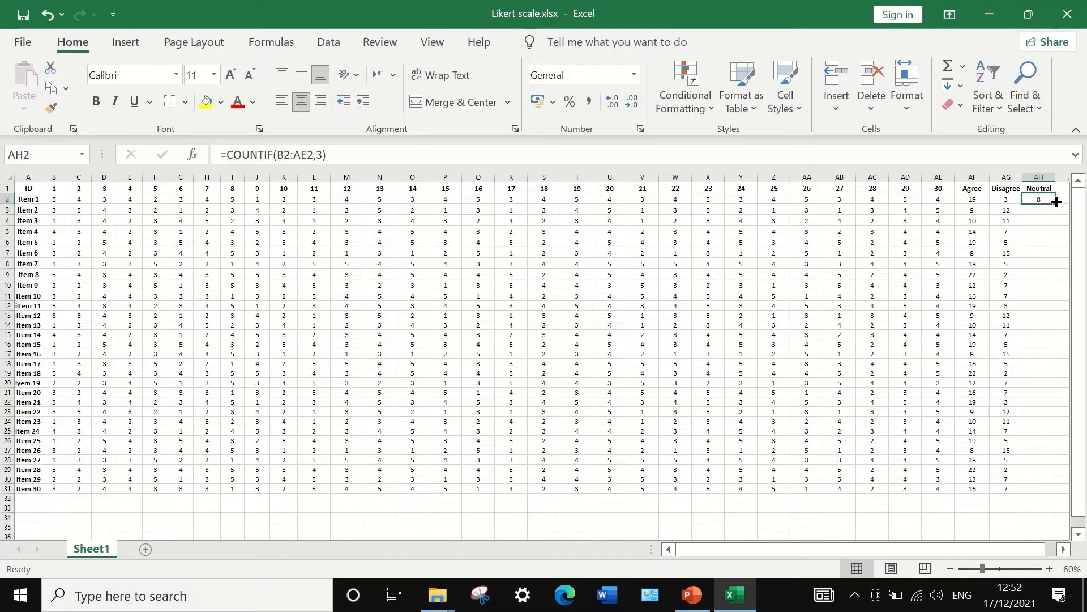
{"action": "left_click_drag", "start_coordinate": [1057, 201], "coordinate": [1039, 494]}
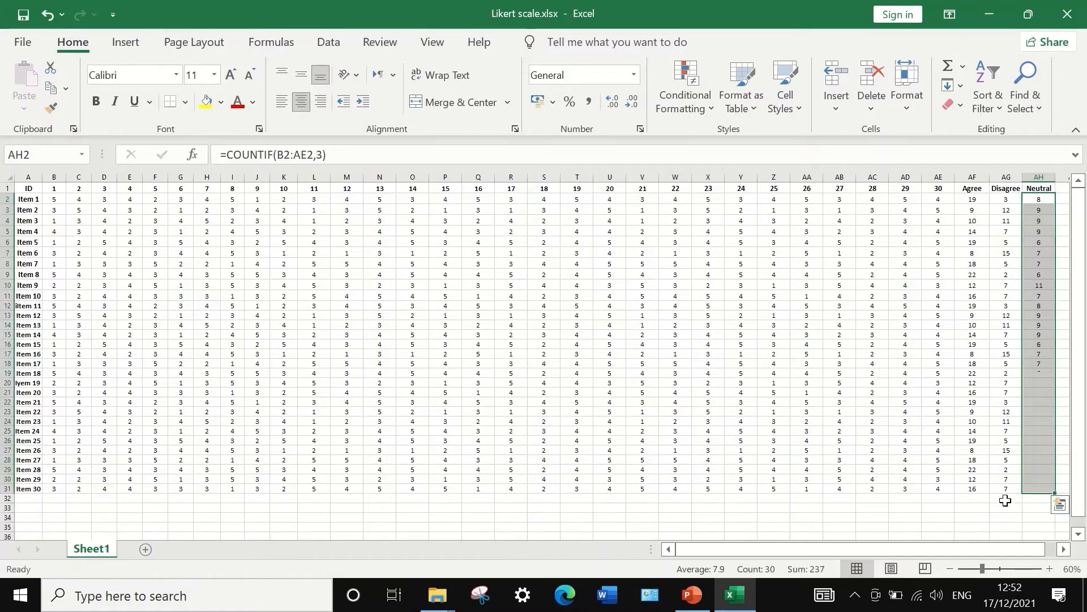
{"action": "left_click", "coordinate": [986, 507]}
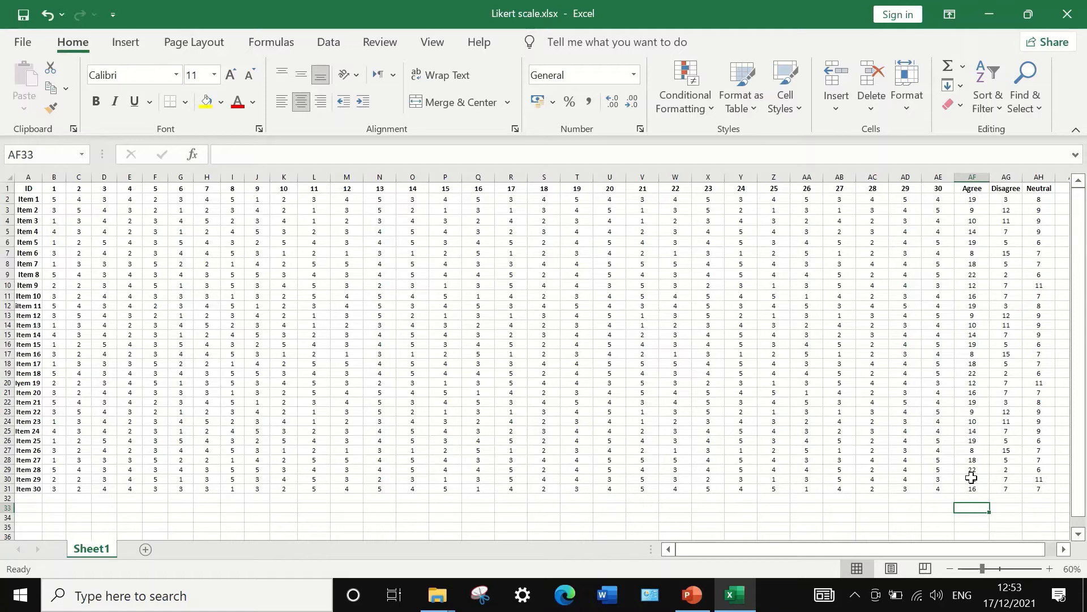
- Head column AI "Agree%" and calculate Item 1's agreement percentage in AI2 with =AF2/30*100
{"action": "left_click", "coordinate": [1064, 550]}
{"action": "left_click", "coordinate": [1064, 550]}
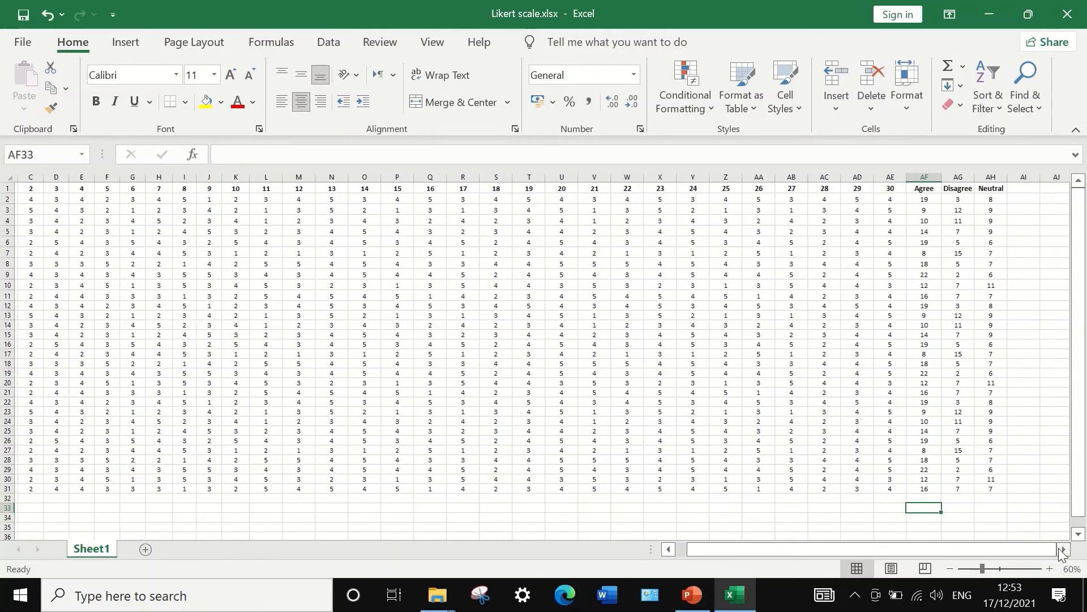
{"action": "left_click", "coordinate": [1065, 550]}
{"action": "left_click", "coordinate": [993, 189]}
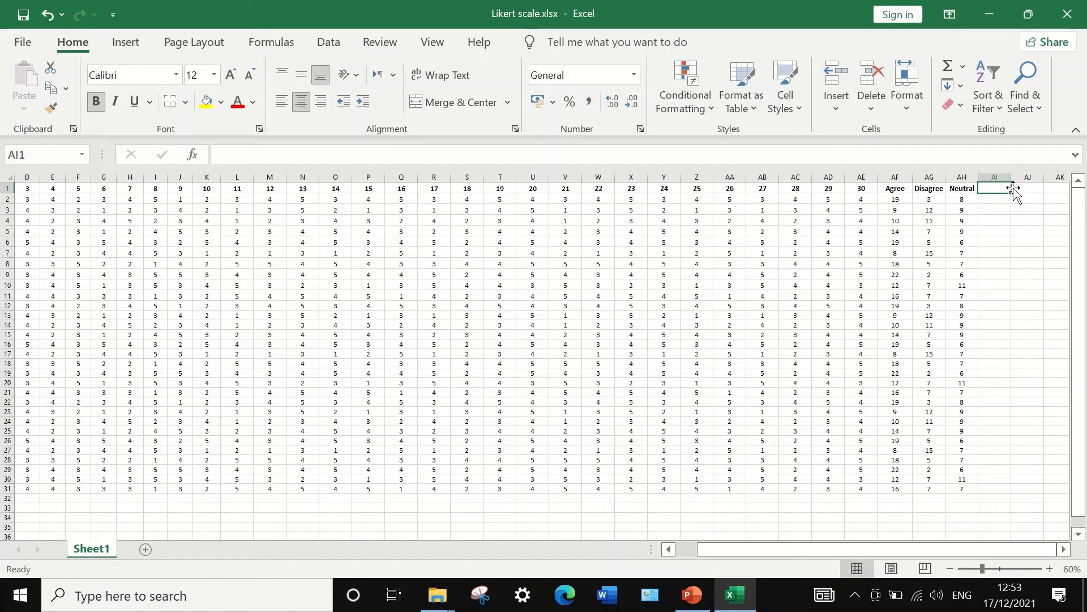
{"action": "type", "text": "Agree"}
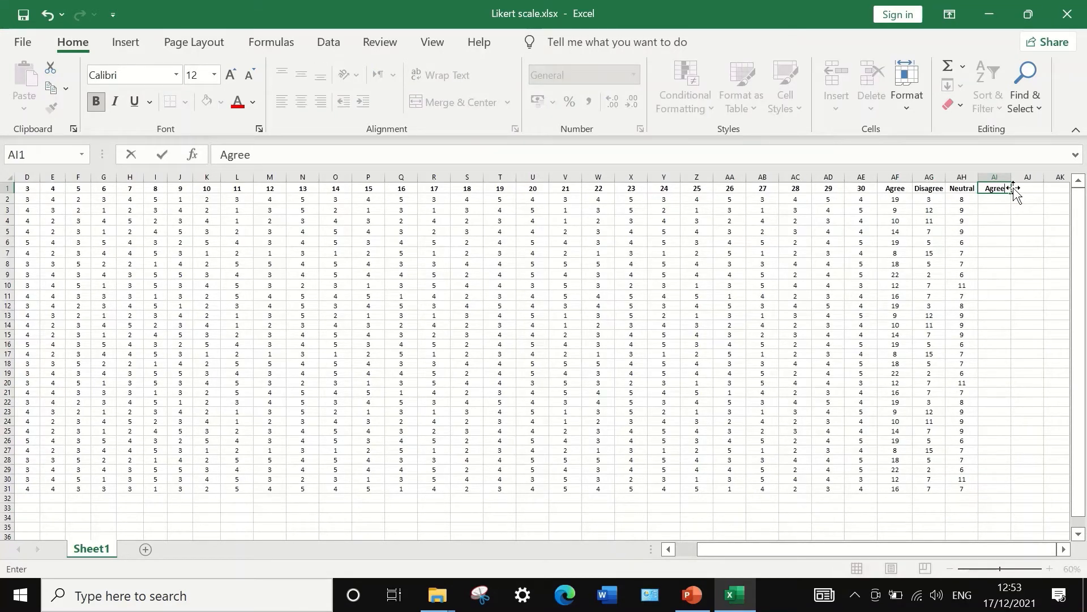
{"action": "type", "text": "%"}
{"action": "key", "text": "Return"}
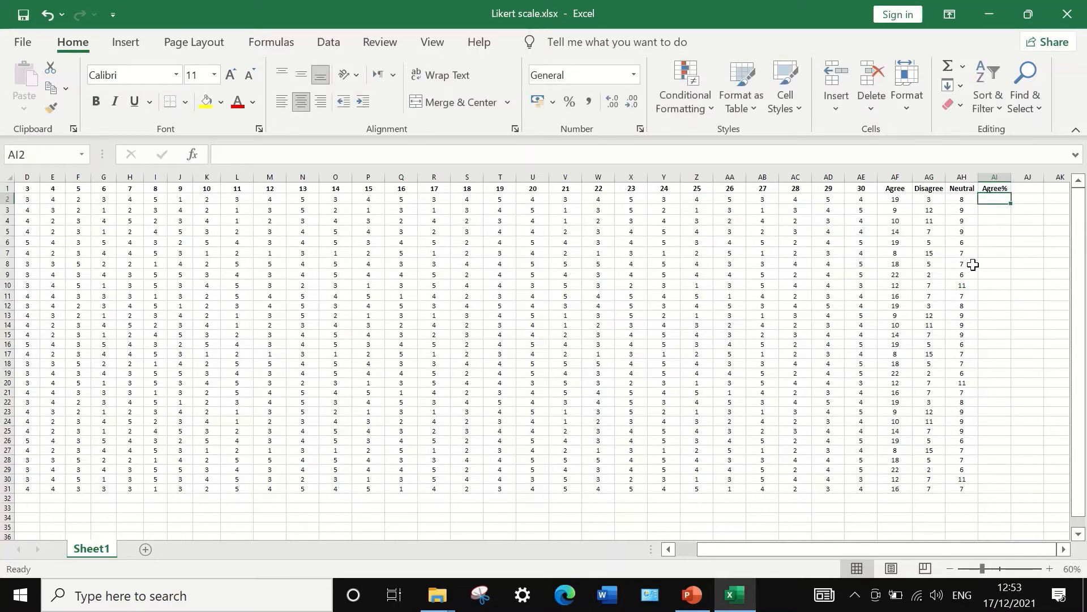
{"action": "type", "text": "="}
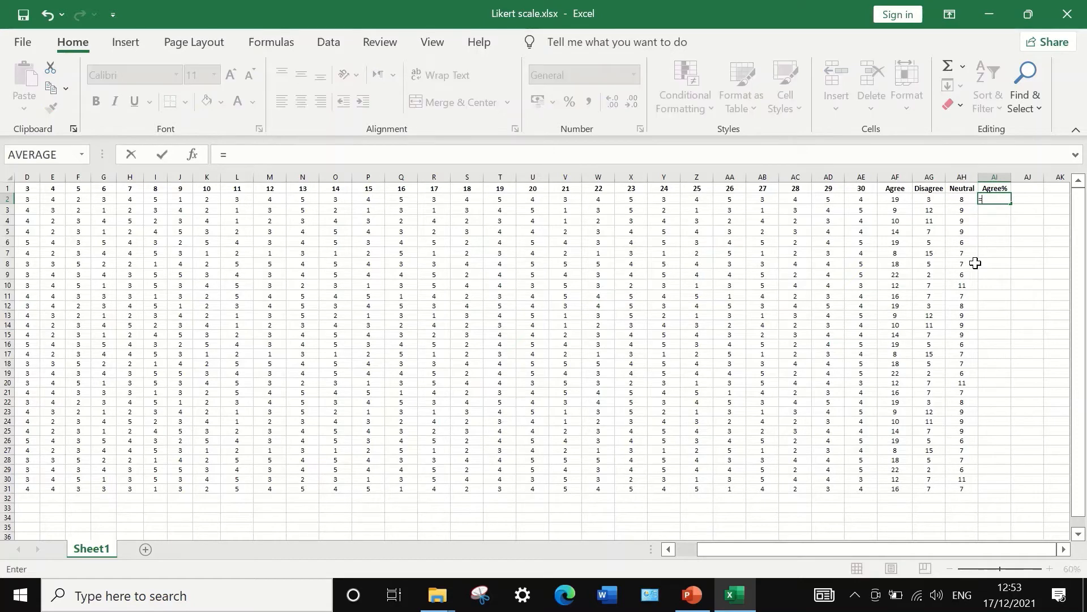
{"action": "left_click", "coordinate": [891, 202]}
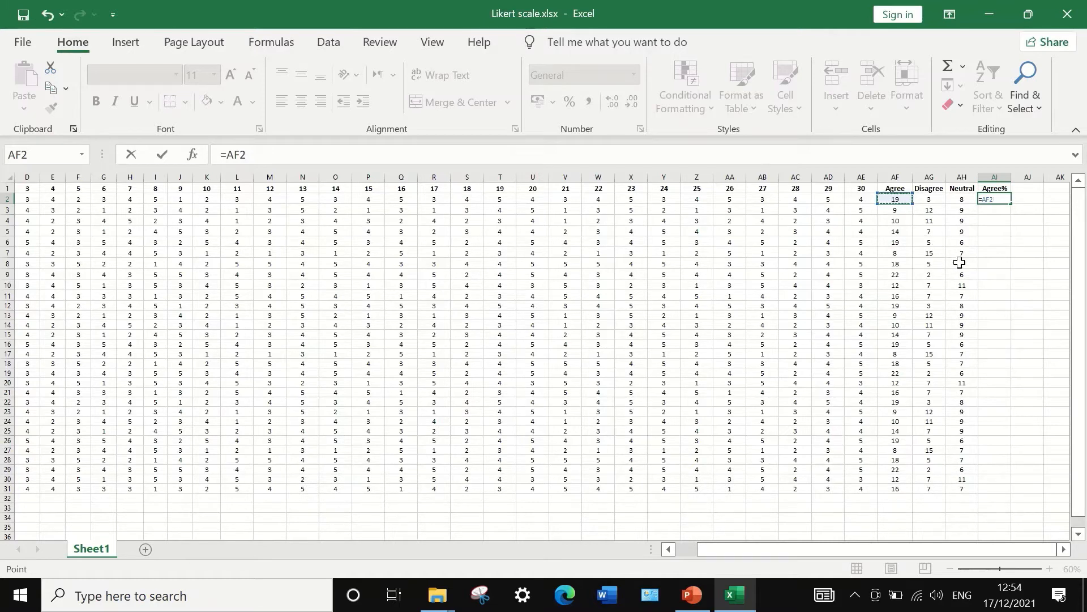
{"action": "type", "text": "/30*100"}
{"action": "key", "text": "Return"}
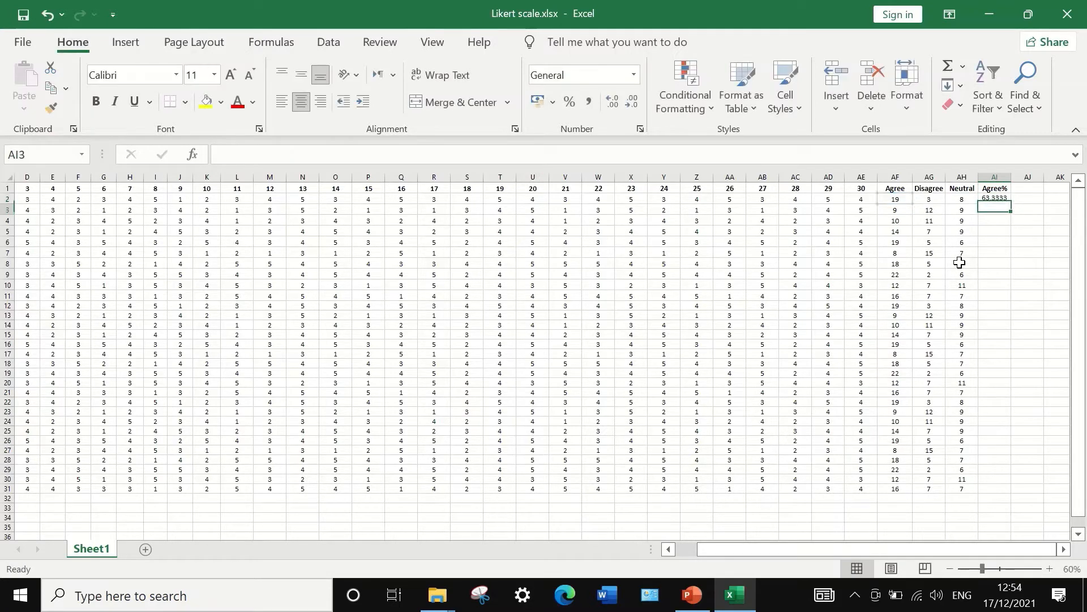
- Reduce AI2 to zero decimal places and fill its Agree% formula down through AI31
{"action": "left_click", "coordinate": [997, 200]}
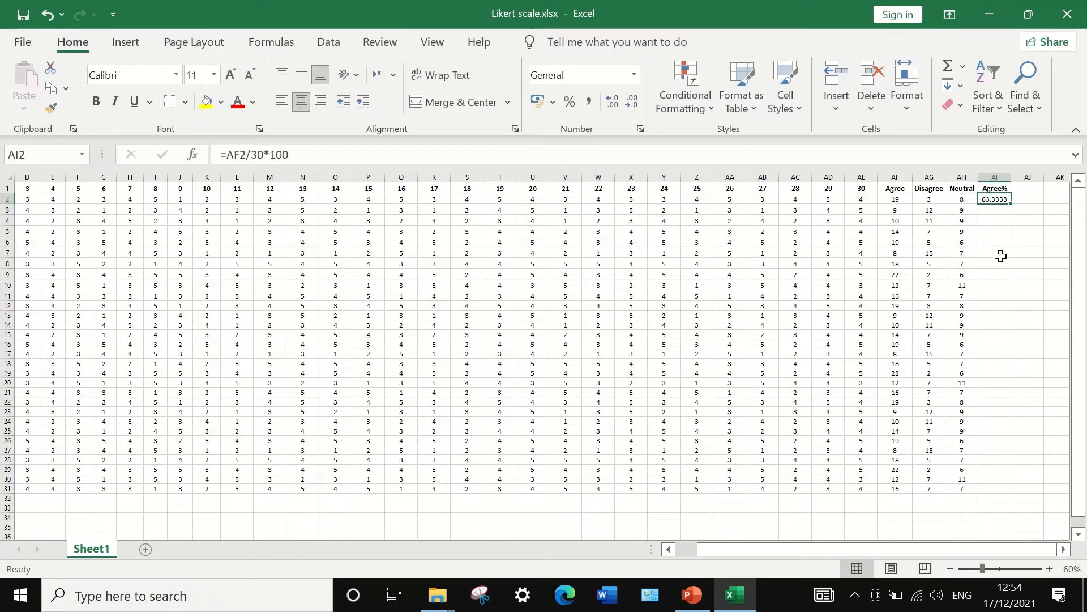
{"action": "left_click", "coordinate": [636, 100]}
{"action": "left_click", "coordinate": [636, 100]}
{"action": "left_click", "coordinate": [636, 99]}
{"action": "left_click", "coordinate": [637, 100]}
{"action": "left_click_drag", "start_coordinate": [1011, 203], "coordinate": [1013, 205]}
{"action": "left_click_drag", "start_coordinate": [1011, 203], "coordinate": [1000, 495]}
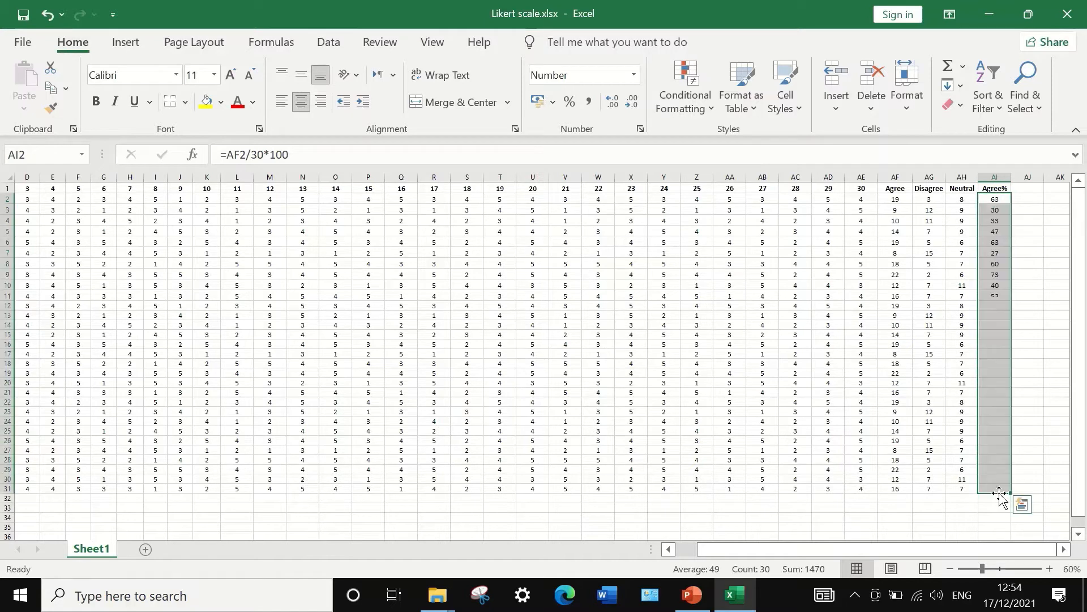
{"action": "left_click", "coordinate": [1040, 257]}
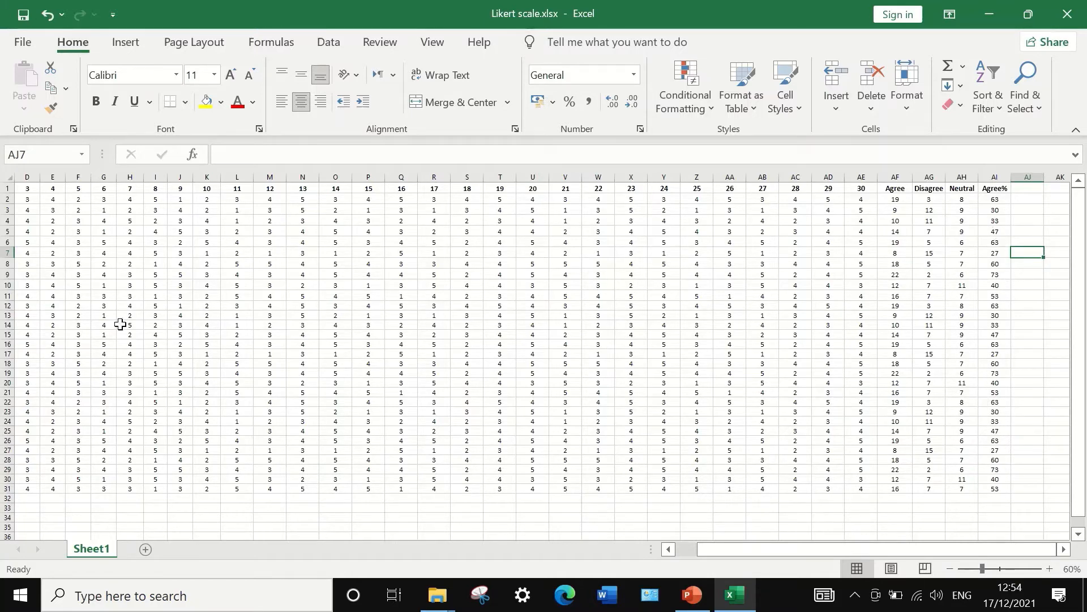
- Check the item labels in column A against the Agree, Disagree, Neutral and Agree% columns
{"action": "left_click_drag", "start_coordinate": [814, 547], "coordinate": [706, 543]}
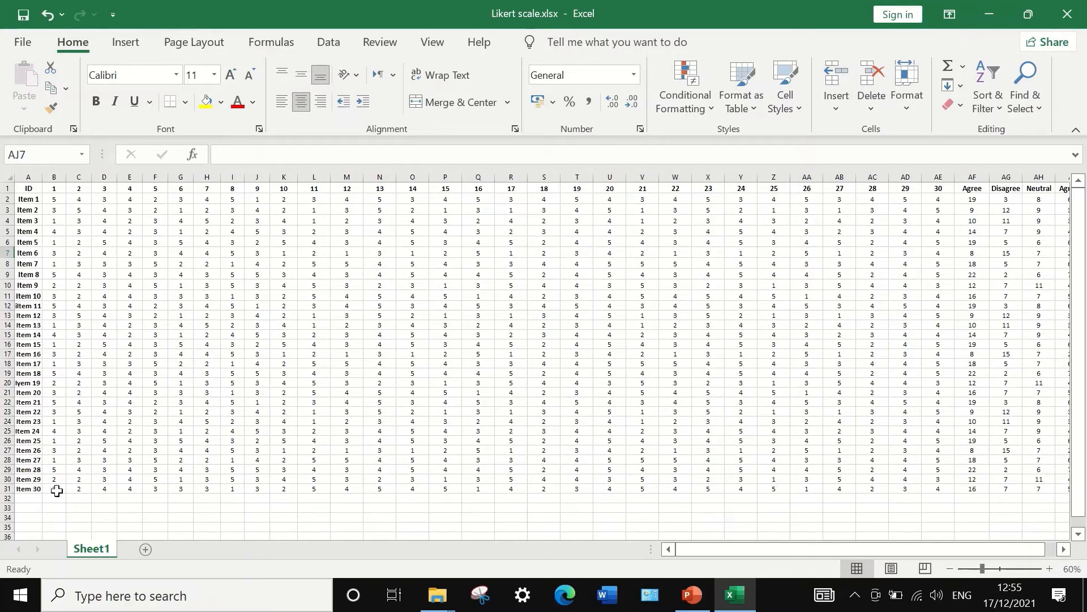
{"action": "left_click_drag", "start_coordinate": [850, 545], "coordinate": [863, 547]}
{"action": "left_click", "coordinate": [1063, 549]}
{"action": "left_click", "coordinate": [1063, 549]}
{"action": "left_click", "coordinate": [1063, 549]}
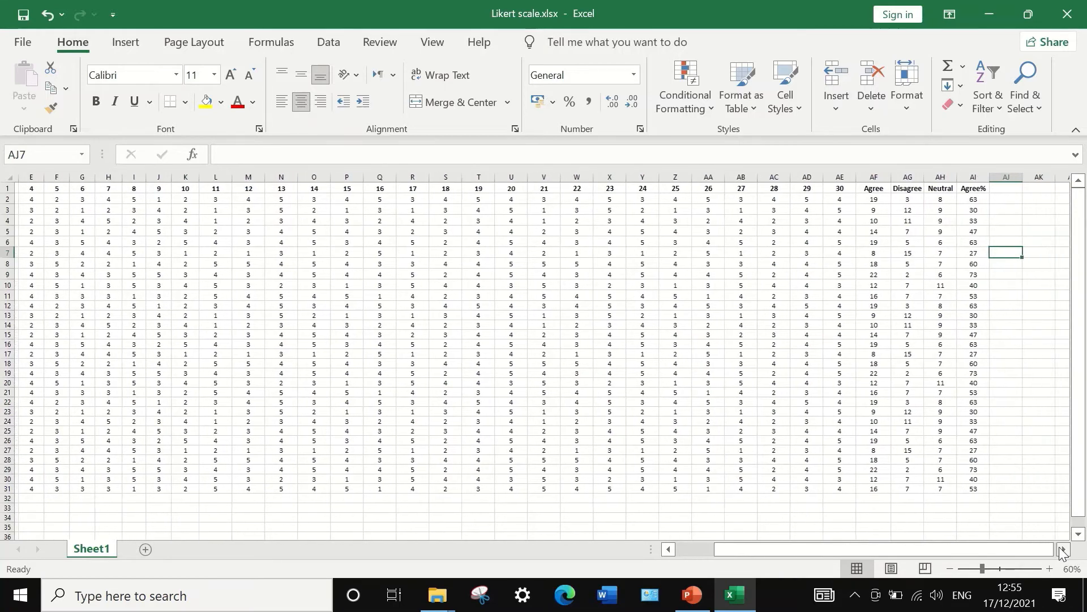
{"action": "left_click", "coordinate": [979, 189]}
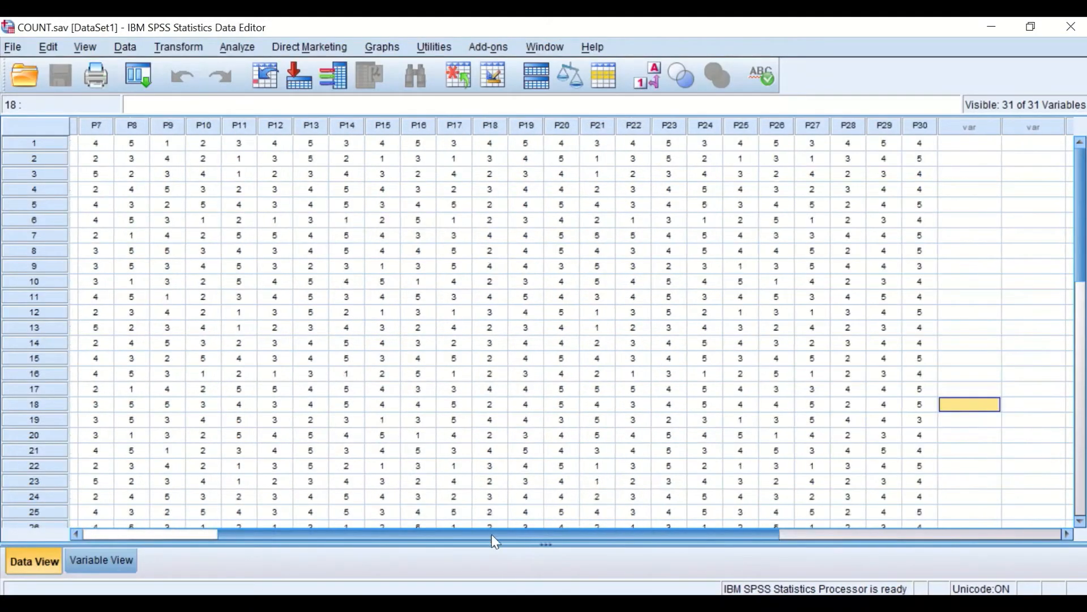
- Examine the COUNT.sav dataset in SPSS, from Item 1 to Item 30 and across variables P1 to P30
{"action": "left_click_drag", "start_coordinate": [493, 535], "coordinate": [297, 527]}
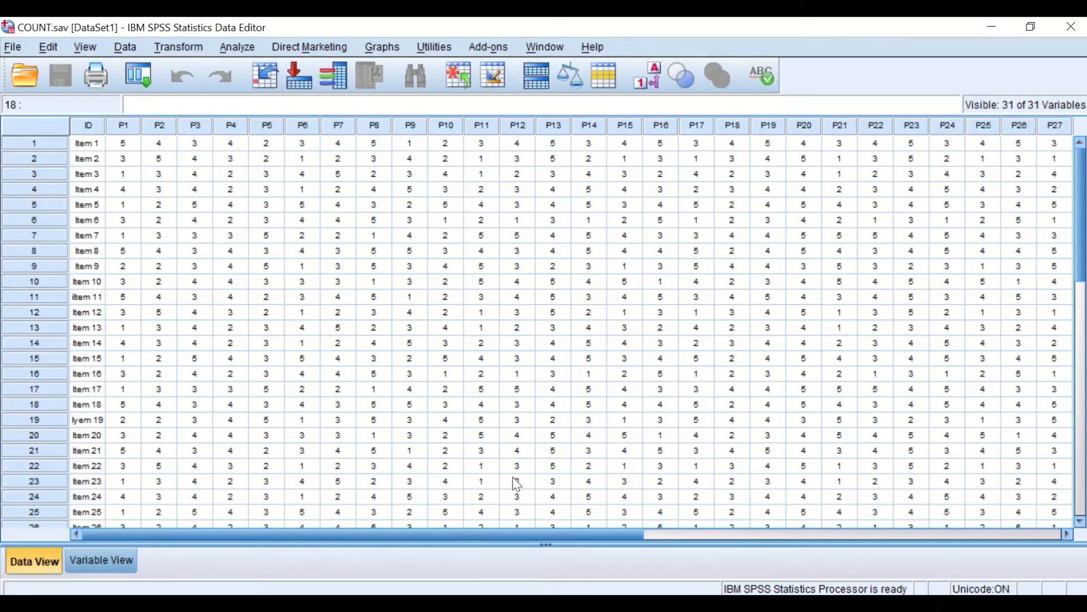
{"action": "scroll", "coordinate": [343, 414], "scroll_direction": "down", "scroll_amount": 2}
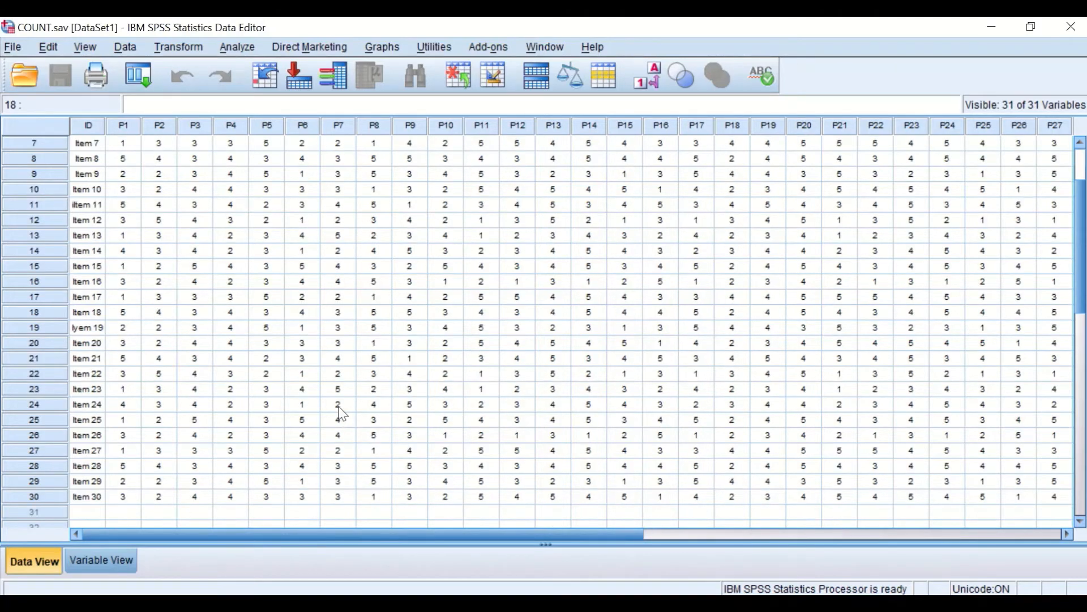
{"action": "scroll", "coordinate": [341, 412], "scroll_direction": "up", "scroll_amount": 2}
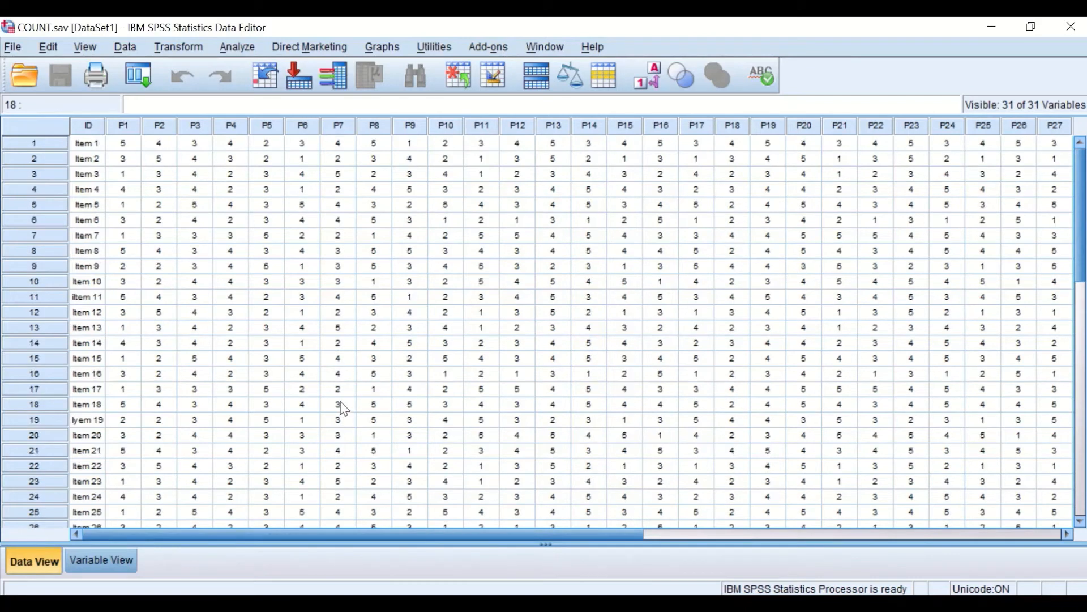
{"action": "scroll", "coordinate": [342, 405], "scroll_direction": "down", "scroll_amount": 1}
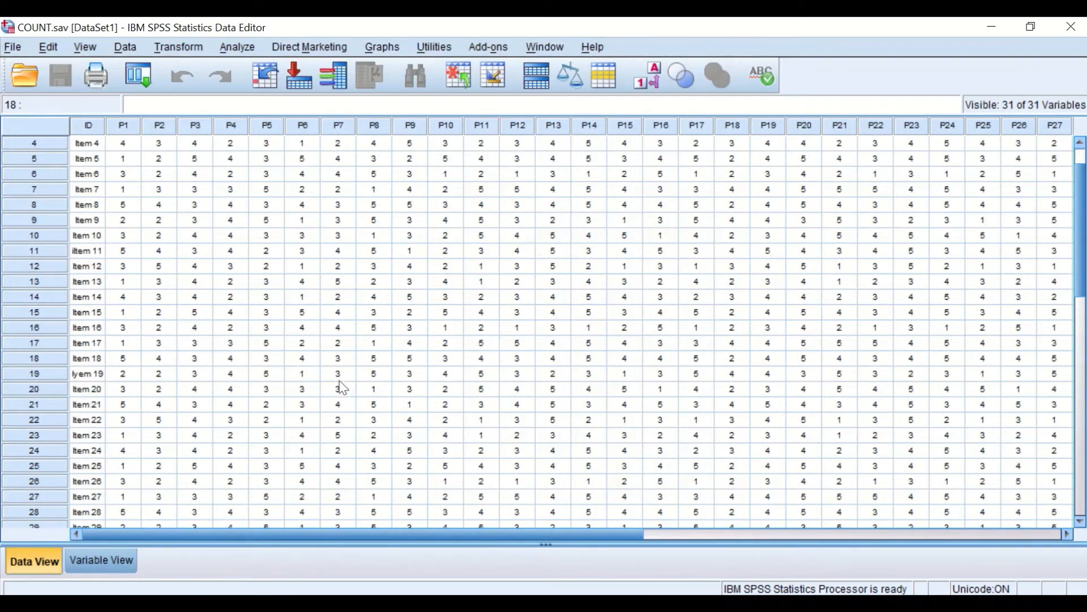
{"action": "scroll", "coordinate": [342, 390], "scroll_direction": "down", "scroll_amount": 2}
{"action": "scroll", "coordinate": [341, 385], "scroll_direction": "up", "scroll_amount": 3}
{"action": "scroll", "coordinate": [332, 384], "scroll_direction": "down", "scroll_amount": 2}
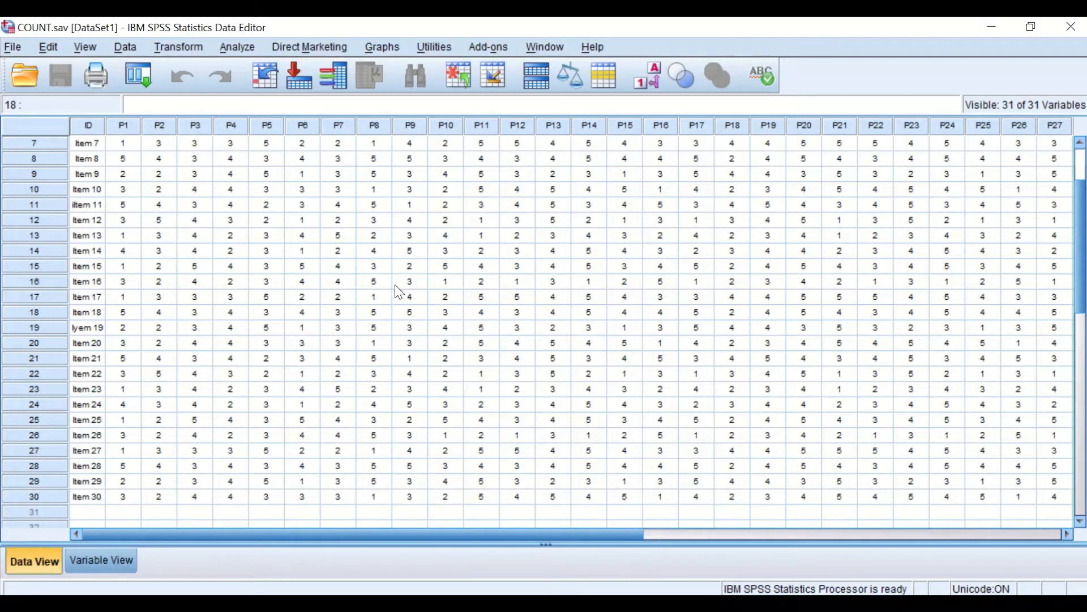
{"action": "scroll", "coordinate": [362, 318], "scroll_direction": "up", "scroll_amount": 2}
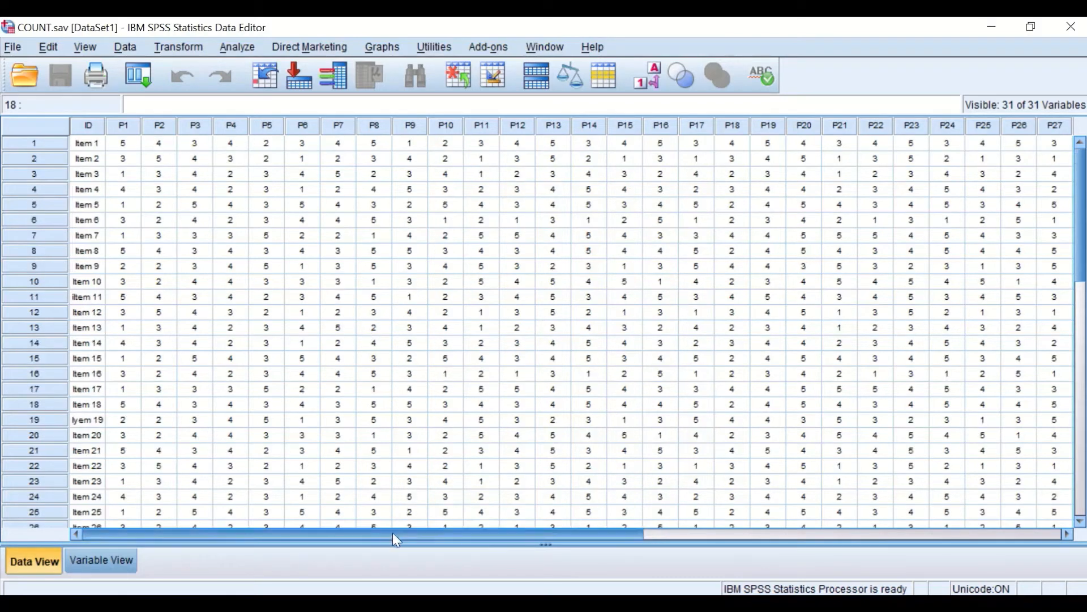
{"action": "left_click_drag", "start_coordinate": [389, 533], "coordinate": [578, 528]}
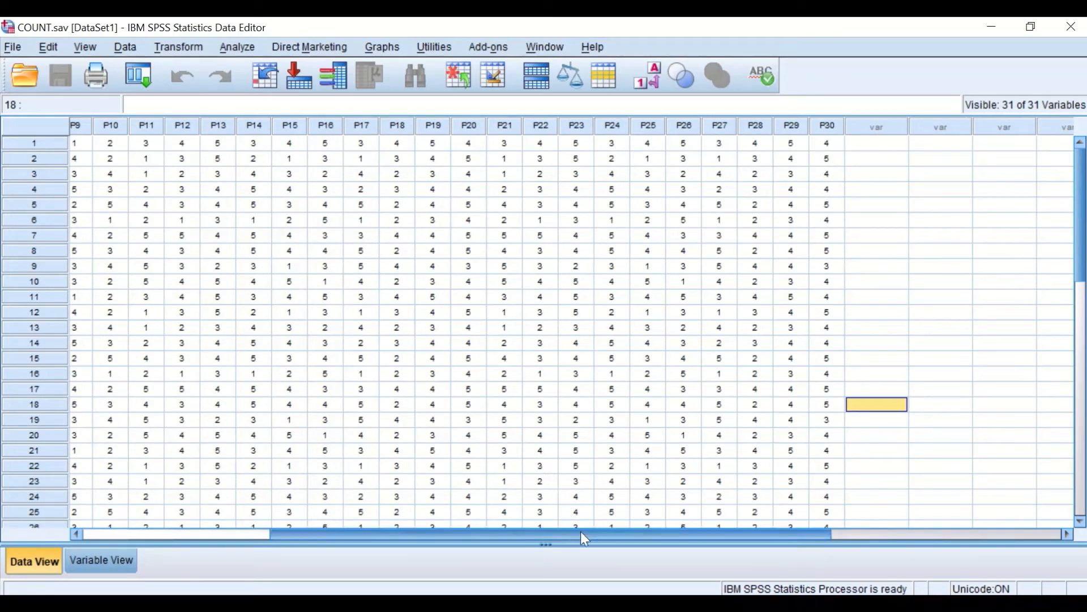
{"action": "left_click_drag", "start_coordinate": [582, 533], "coordinate": [388, 536]}
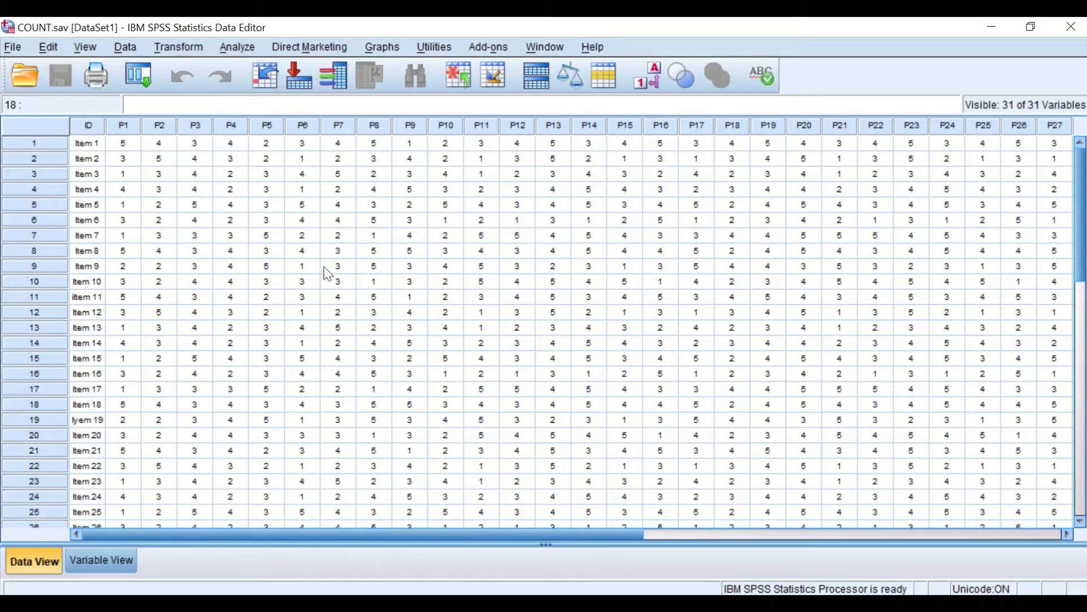
- Review the item rows against the respondent columns through P30 in the data grid
{"action": "scroll", "coordinate": [377, 380], "scroll_direction": "down", "scroll_amount": 1}
{"action": "scroll", "coordinate": [226, 401], "scroll_direction": "up", "scroll_amount": 1}
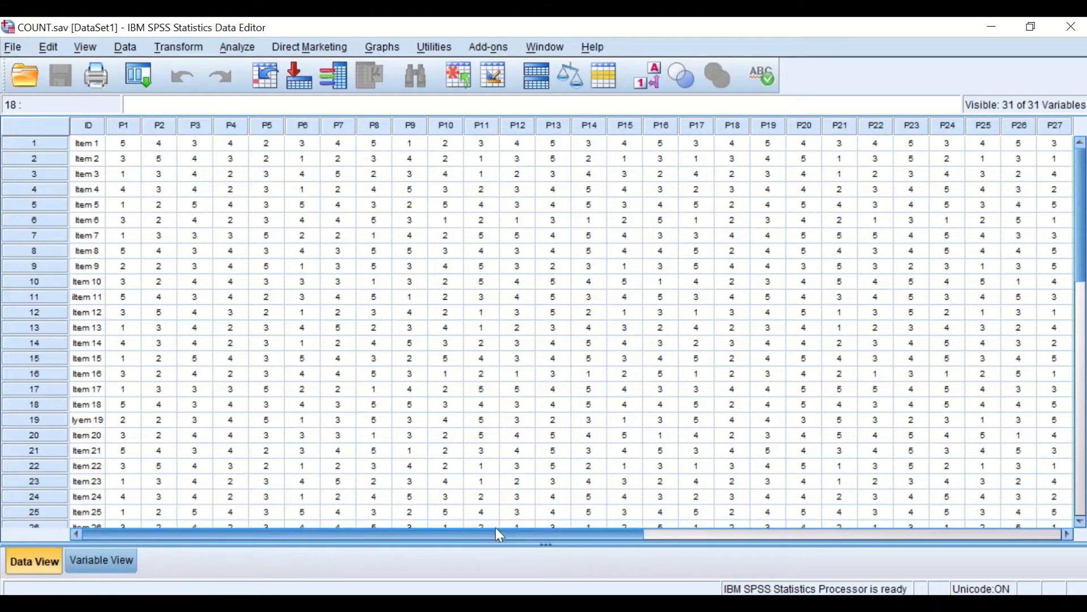
{"action": "left_click_drag", "start_coordinate": [497, 536], "coordinate": [592, 529]}
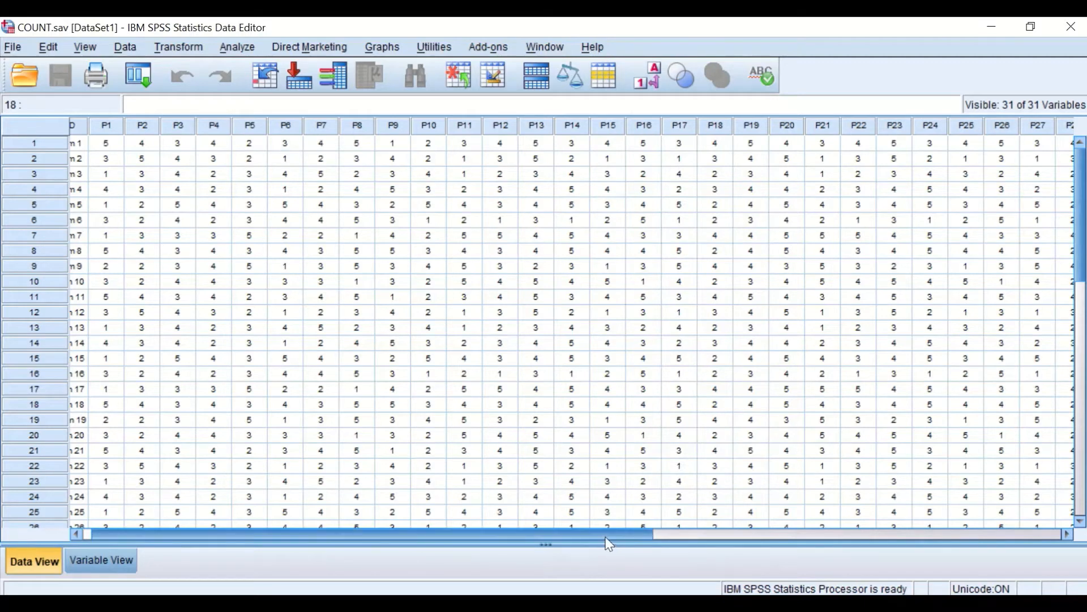
{"action": "left_click_drag", "start_coordinate": [608, 536], "coordinate": [590, 538]}
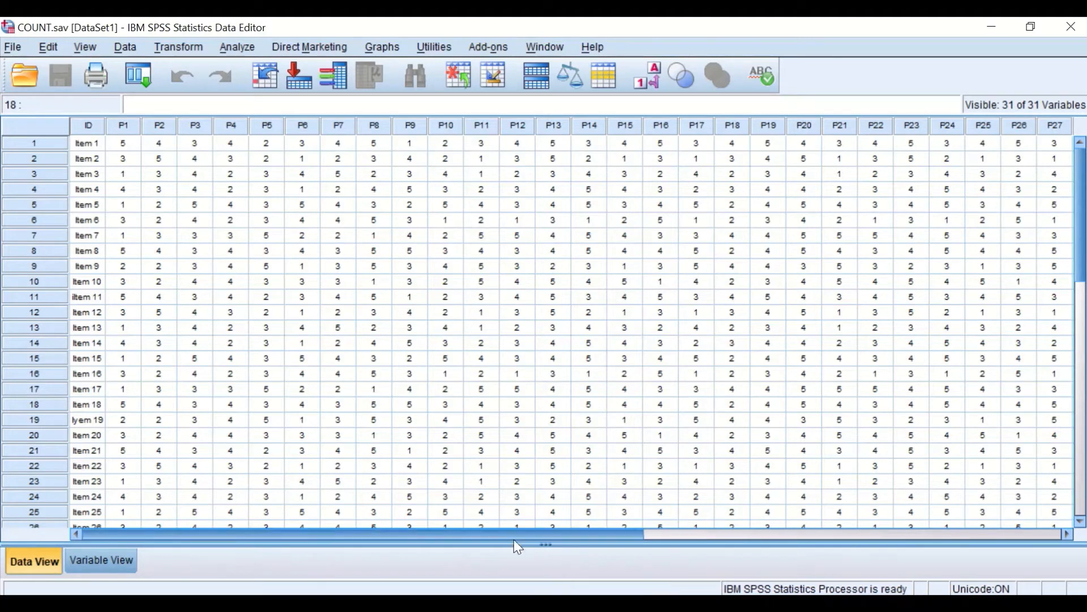
{"action": "left_click_drag", "start_coordinate": [504, 536], "coordinate": [561, 547]}
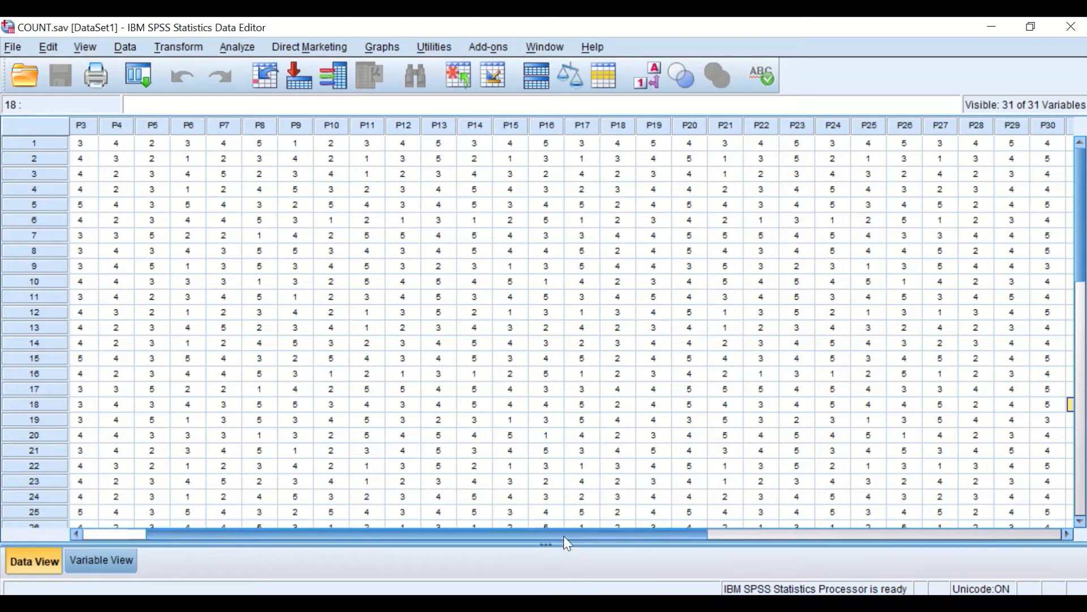
{"action": "left_click_drag", "start_coordinate": [564, 536], "coordinate": [494, 535]}
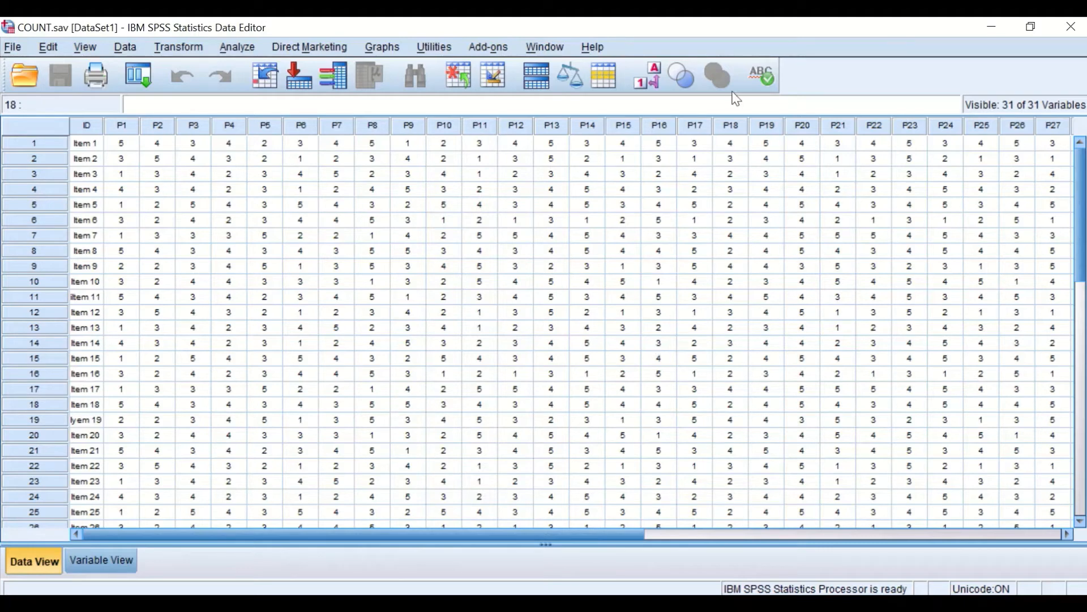
- Set up a Count Values within Cases transformation with target variable Agree and P1 to P30 as the numeric variables
{"action": "left_click", "coordinate": [171, 50]}
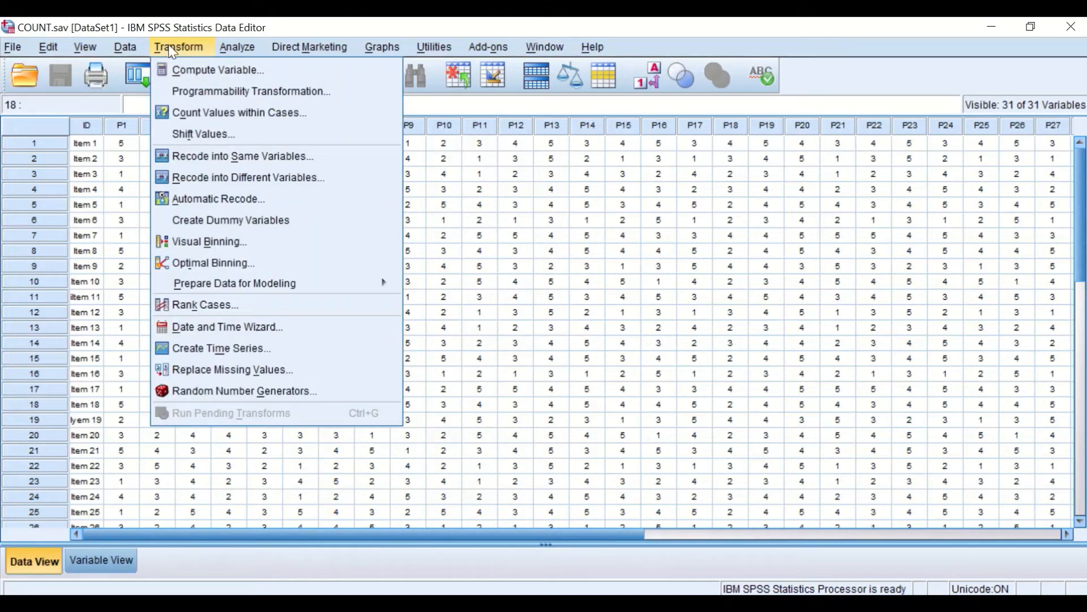
{"action": "left_click", "coordinate": [196, 116]}
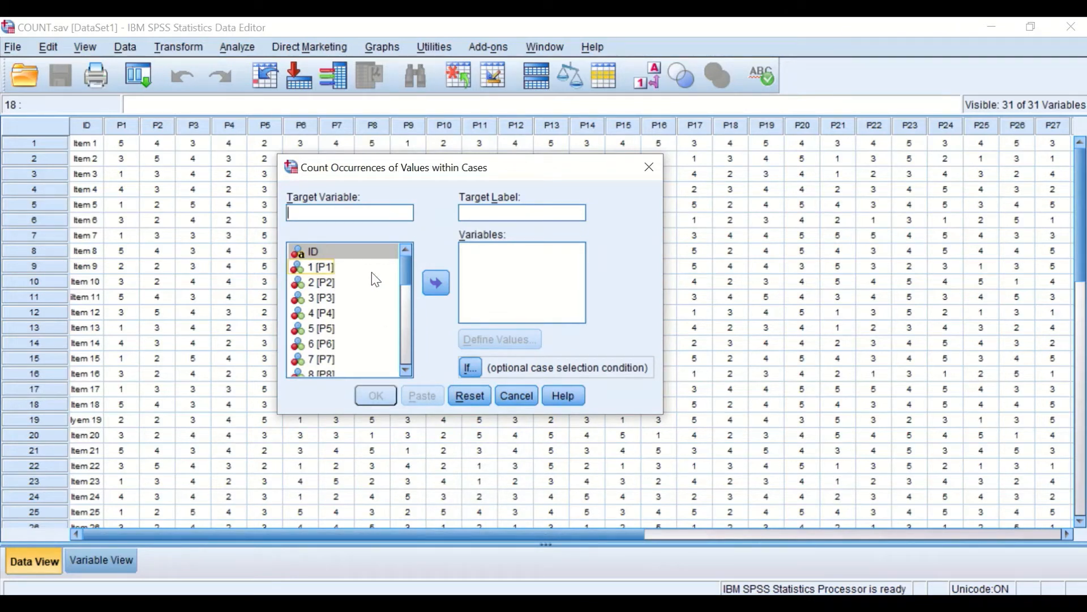
{"action": "type", "text": "Agr"}
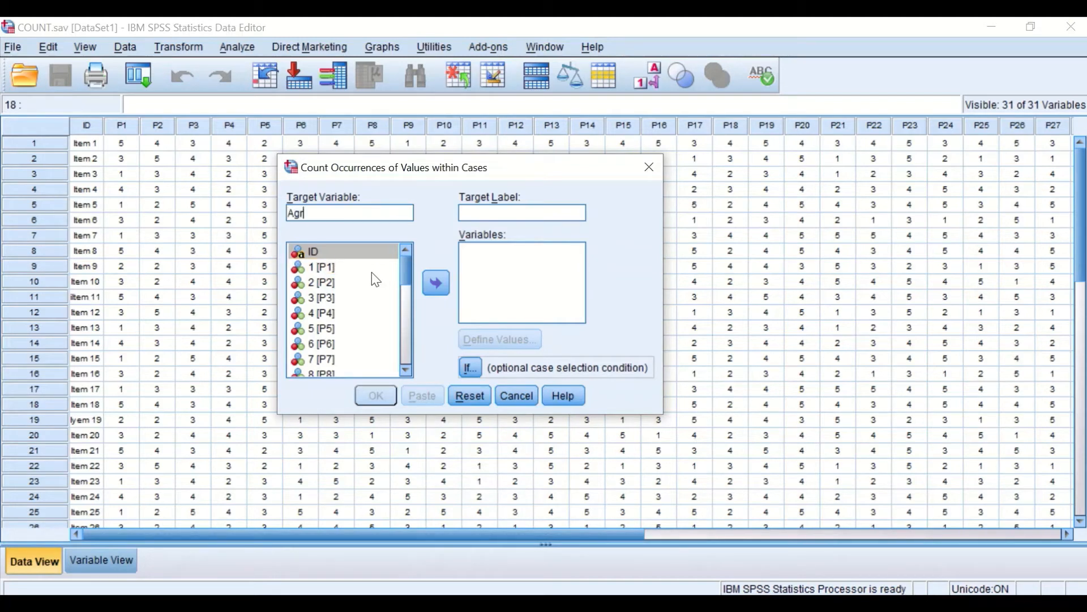
{"action": "type", "text": "ee"}
{"action": "left_click", "coordinate": [384, 328]}
{"action": "key", "text": "ctrl+a"}
{"action": "left_click", "coordinate": [338, 267]}
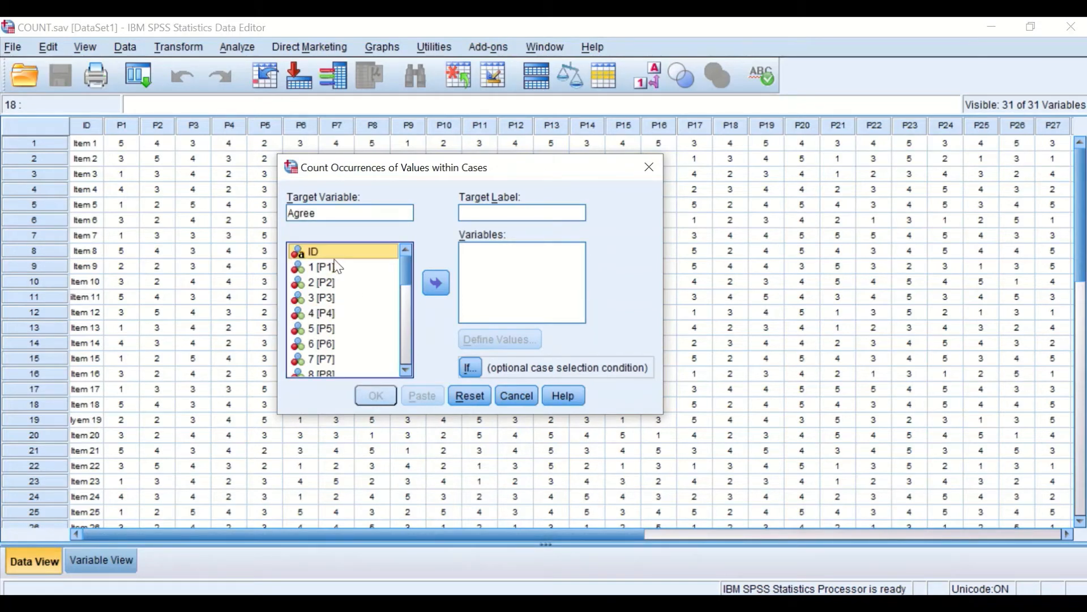
{"action": "key", "text": "ctrl+a"}
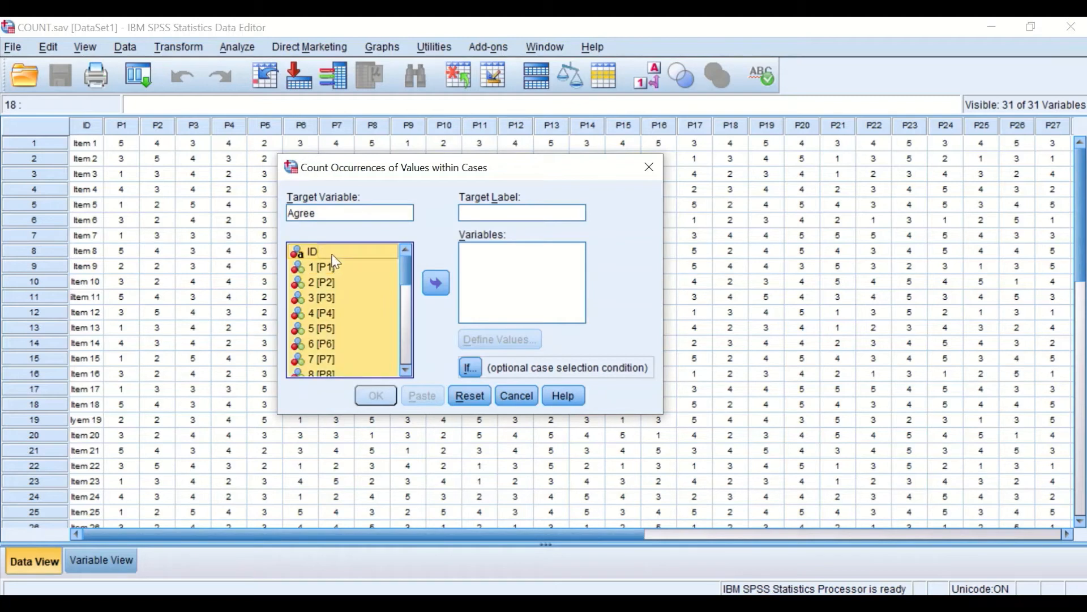
{"action": "left_click", "coordinate": [334, 255], "text": "ctrl"}
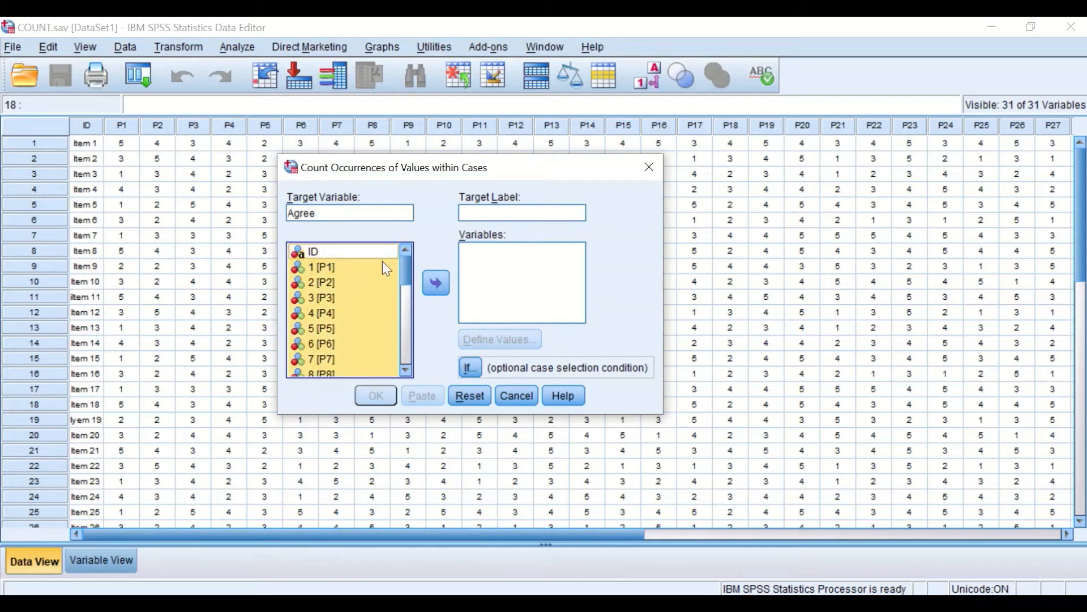
{"action": "left_click", "coordinate": [435, 282]}
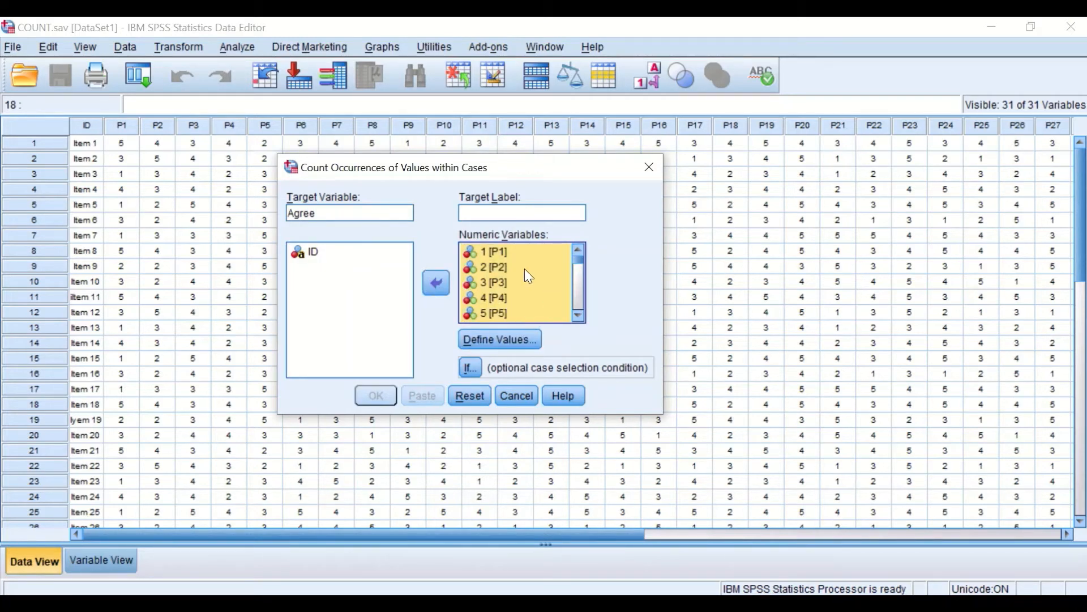
- Define the range 4 through 5 as the values to count for Agree and run the count
{"action": "left_click", "coordinate": [512, 341]}
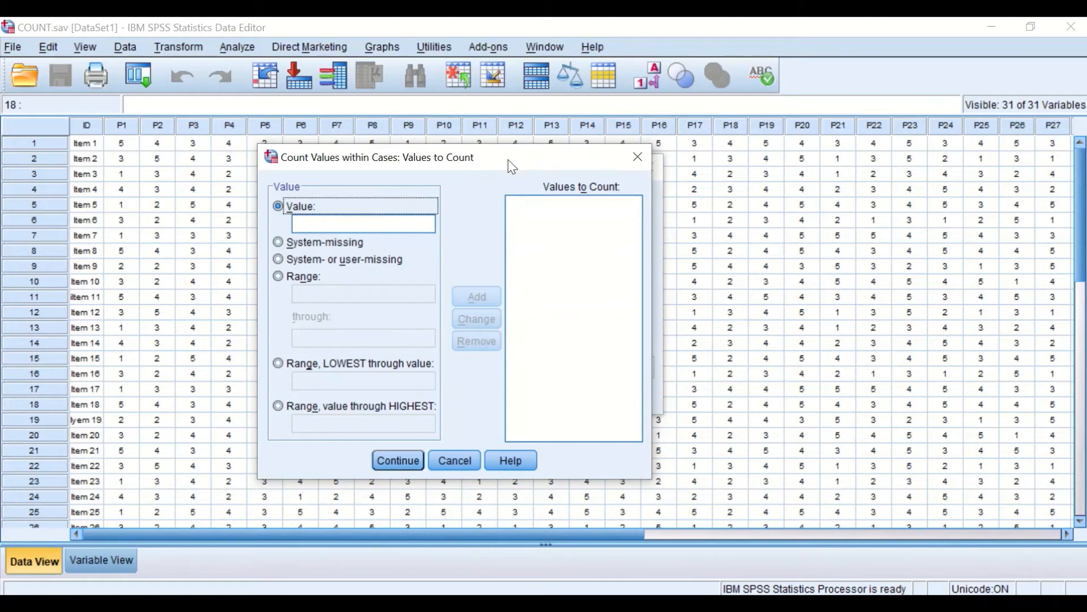
{"action": "left_click_drag", "start_coordinate": [508, 160], "coordinate": [522, 160]}
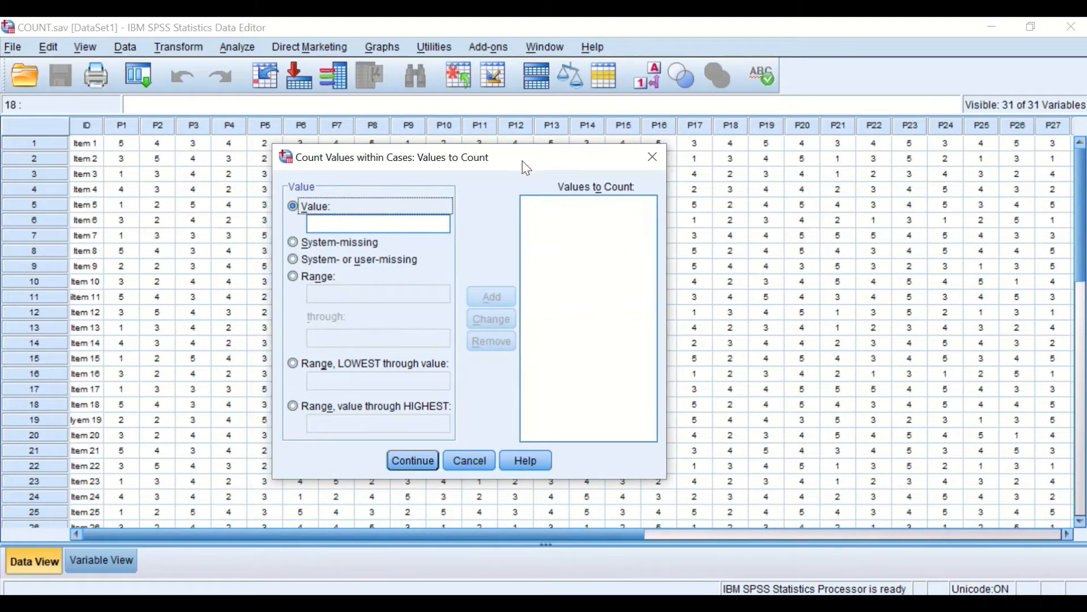
{"action": "left_click", "coordinate": [318, 279]}
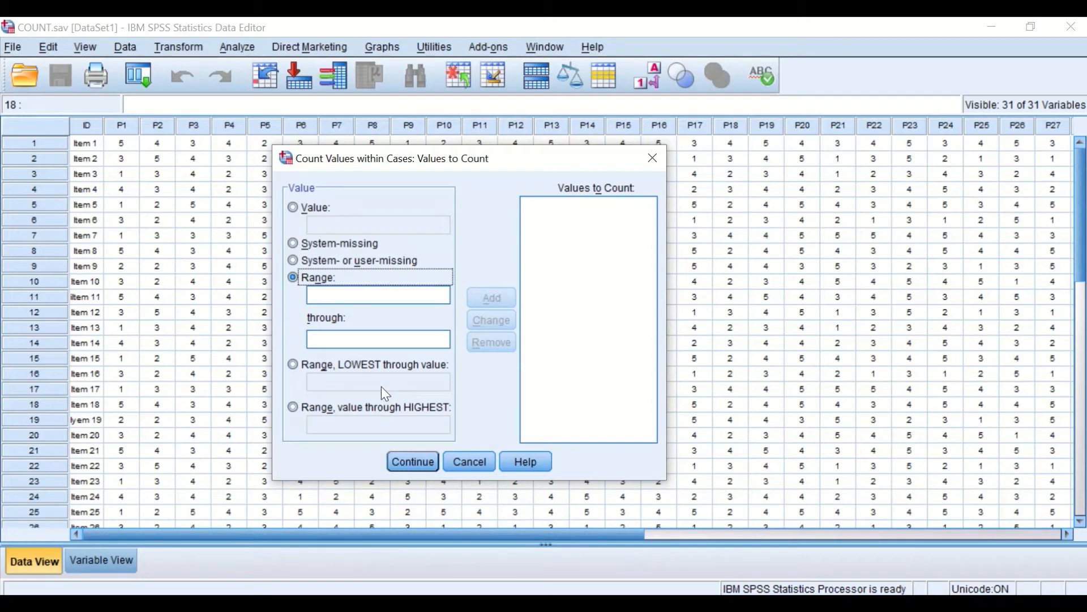
{"action": "left_click", "coordinate": [366, 290]}
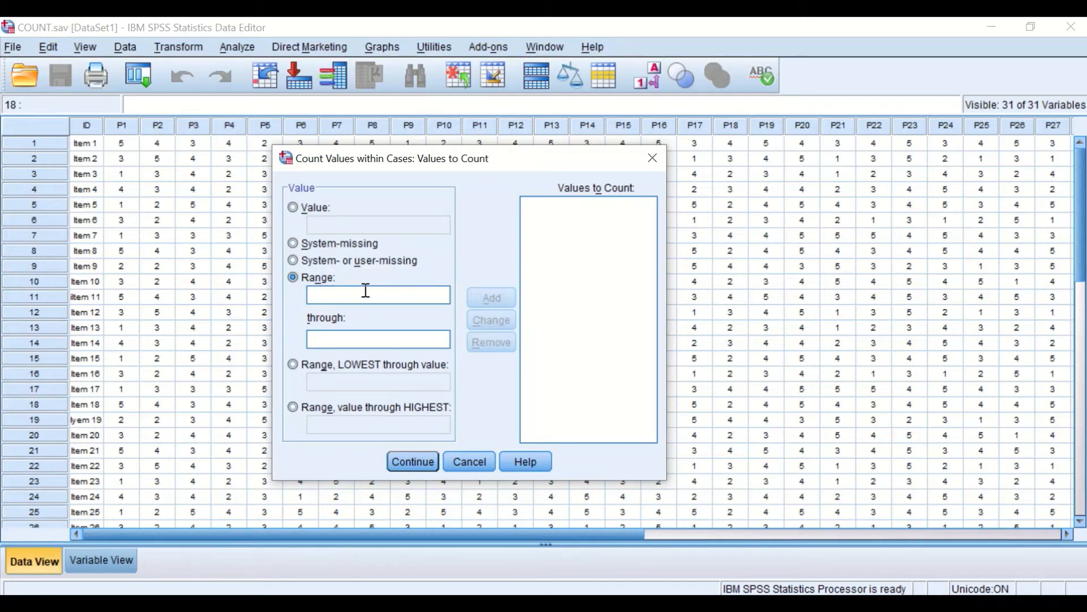
{"action": "type", "text": "4"}
{"action": "left_click", "coordinate": [351, 345]}
{"action": "type", "text": "5"}
{"action": "left_click", "coordinate": [488, 300]}
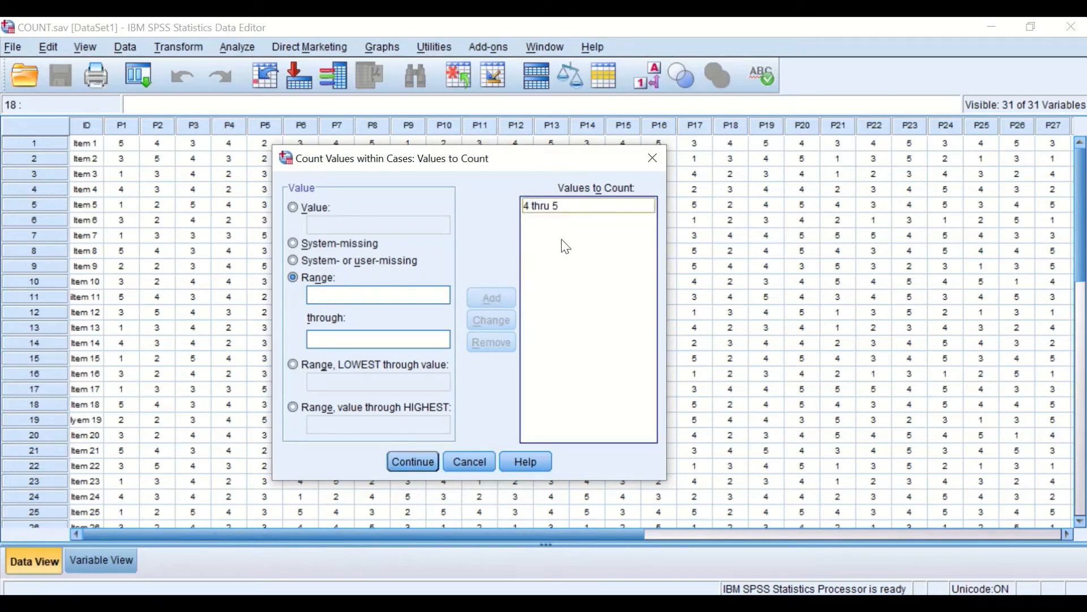
{"action": "left_click", "coordinate": [409, 461]}
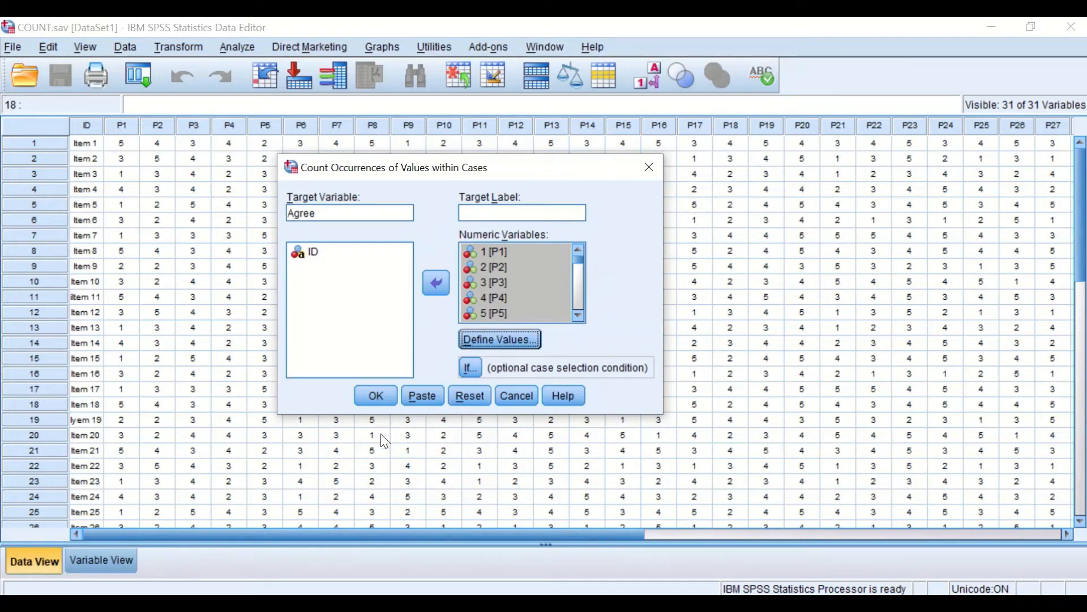
{"action": "left_click", "coordinate": [366, 396]}
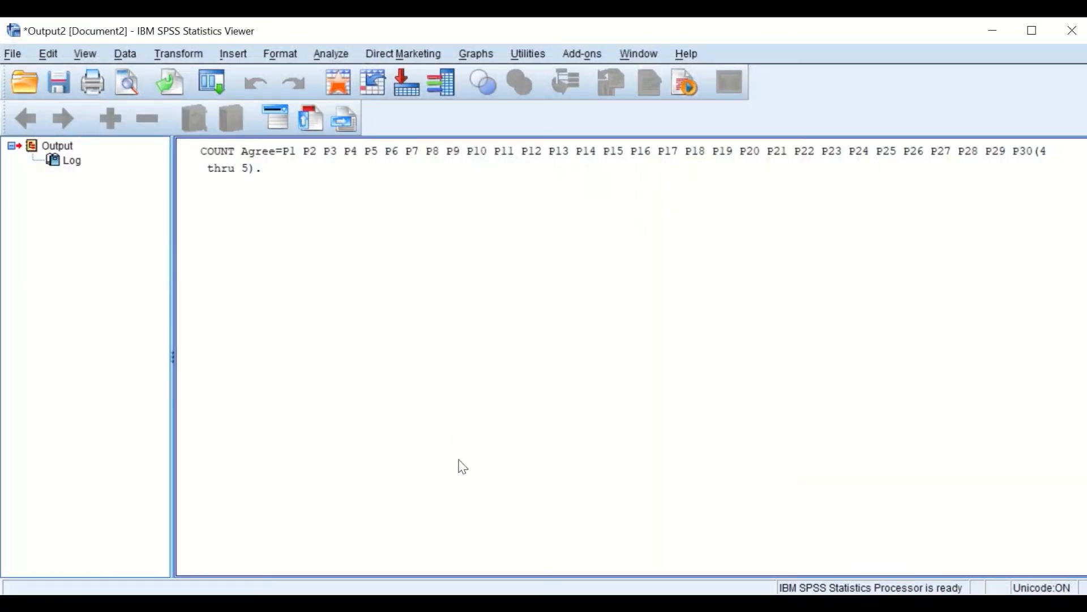
- Return from the output to the dataset and set the Agree variable's decimals to 0
{"action": "left_click", "coordinate": [993, 31]}
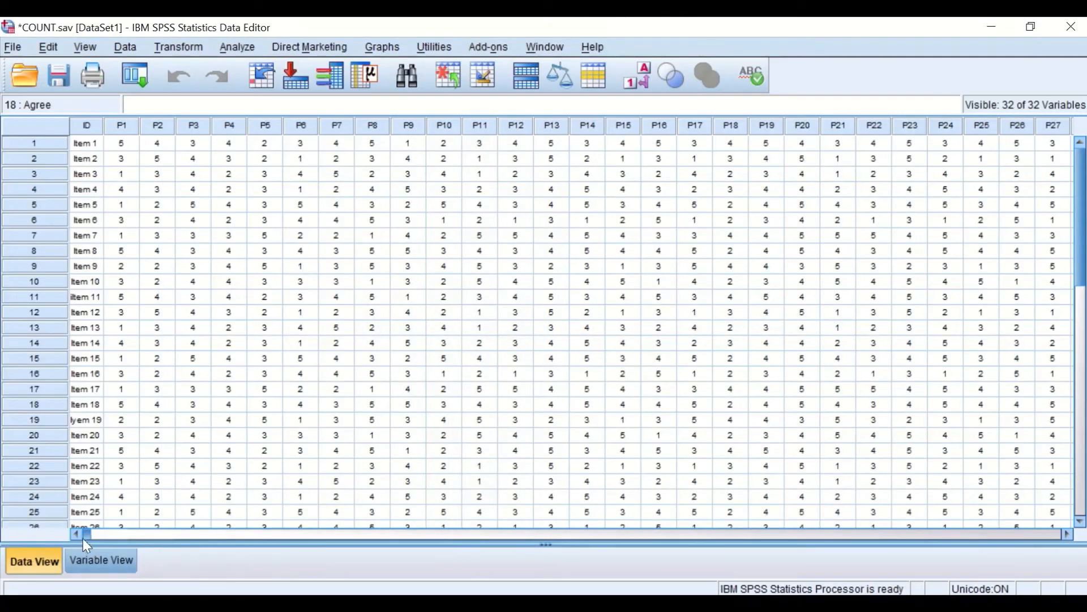
{"action": "left_click_drag", "start_coordinate": [82, 538], "coordinate": [674, 458]}
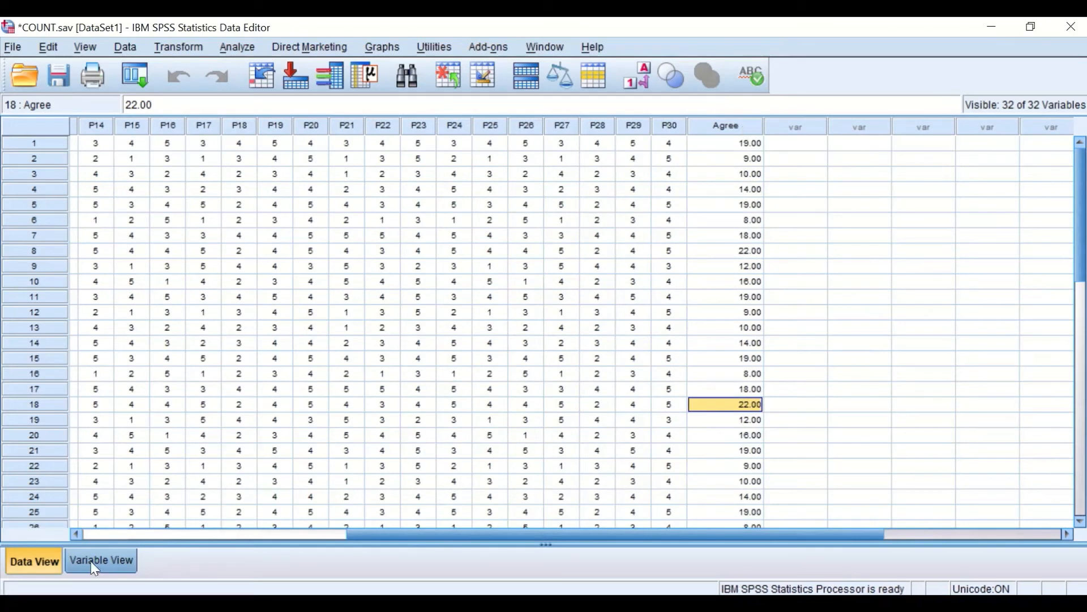
{"action": "left_click", "coordinate": [94, 567]}
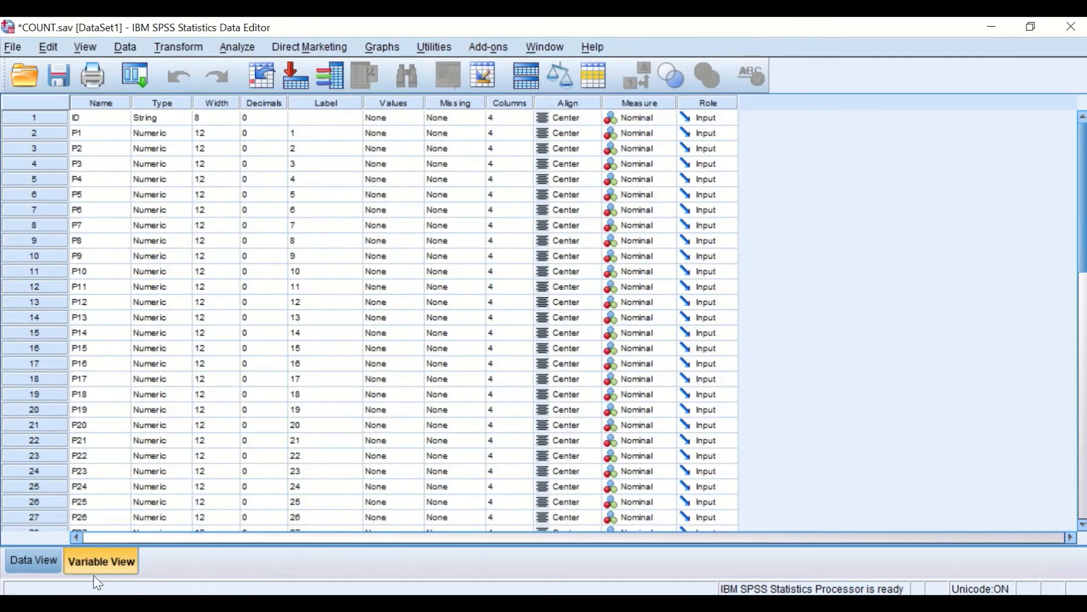
{"action": "scroll", "coordinate": [130, 515], "scroll_direction": "down", "scroll_amount": 3}
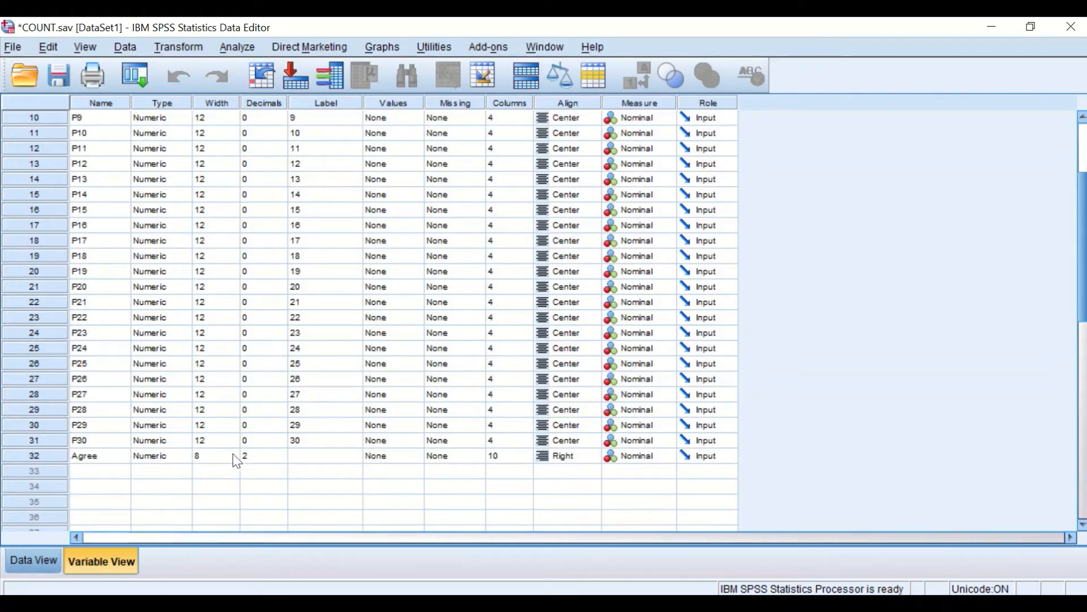
{"action": "left_click", "coordinate": [260, 458]}
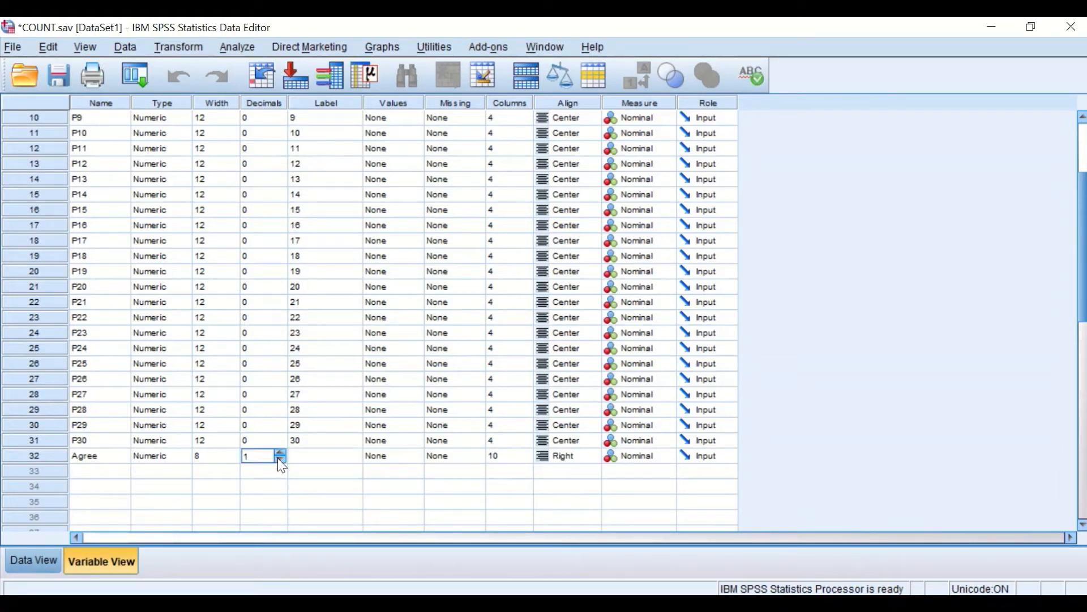
{"action": "left_click", "coordinate": [281, 461]}
- Set the Agree variable's column width to 6 and its alignment to Center
{"action": "left_click", "coordinate": [515, 456]}
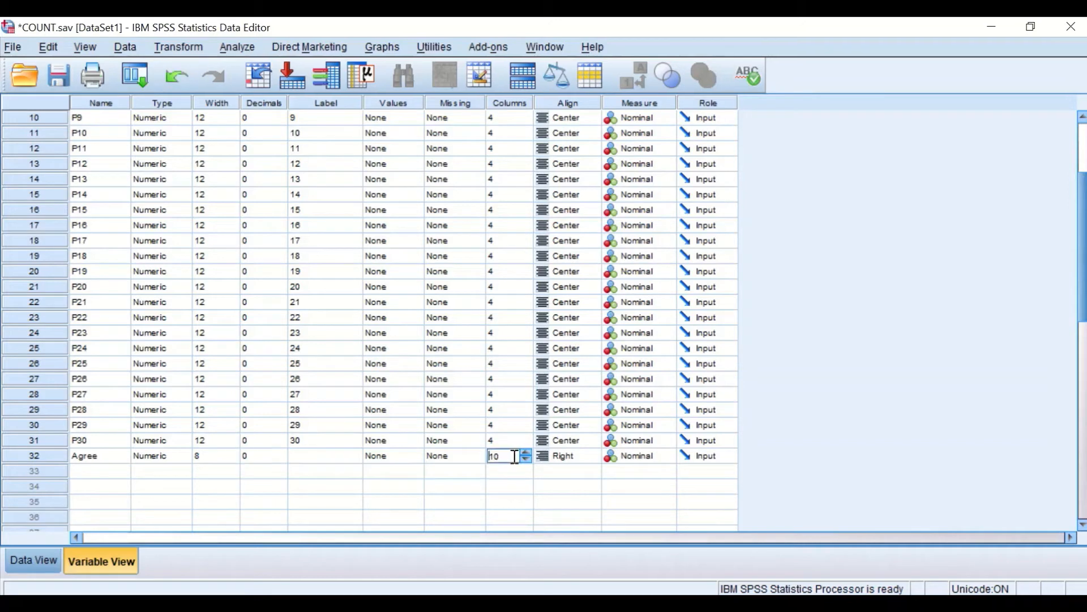
{"action": "left_click", "coordinate": [525, 460]}
{"action": "left_click", "coordinate": [525, 459]}
{"action": "left_click", "coordinate": [525, 459]}
{"action": "left_click", "coordinate": [579, 461]}
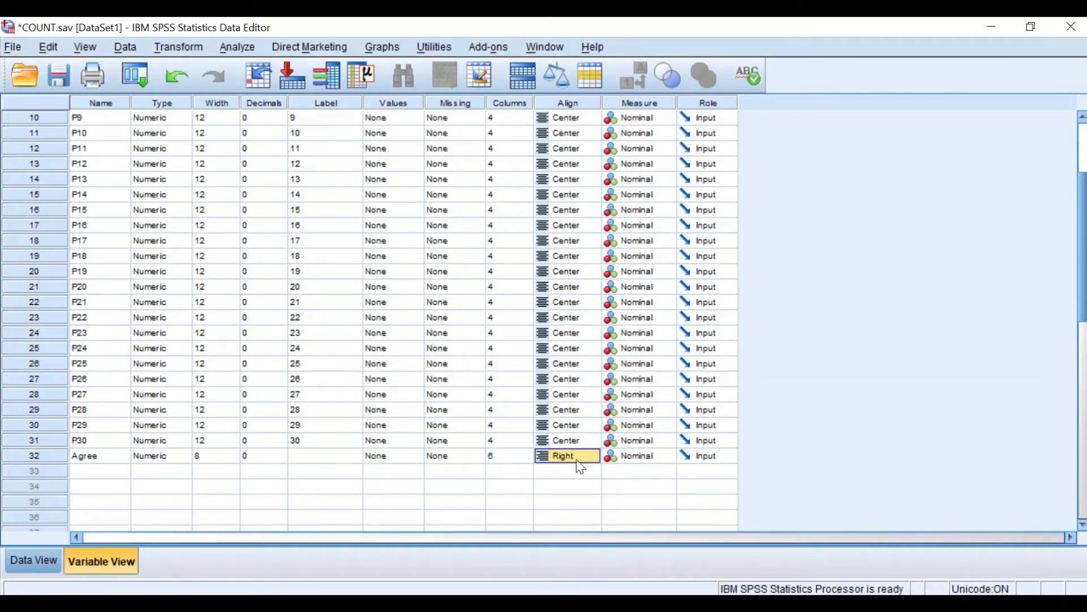
{"action": "left_click", "coordinate": [580, 462]}
{"action": "left_click", "coordinate": [567, 501]}
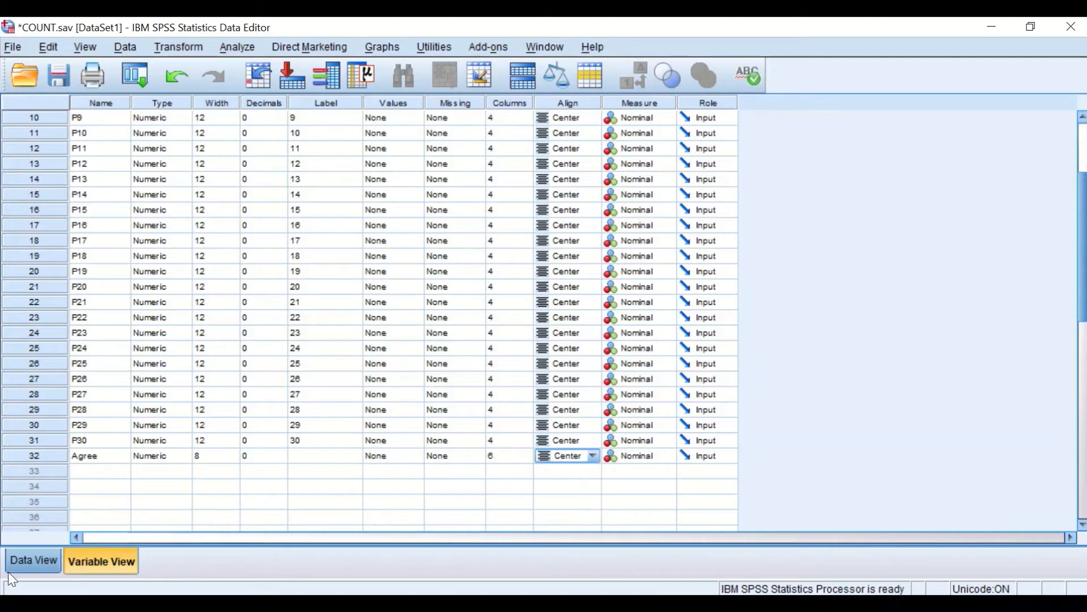
- Check the Agree counts for rows 1 to 30 in the data grid
{"action": "left_click", "coordinate": [35, 562]}
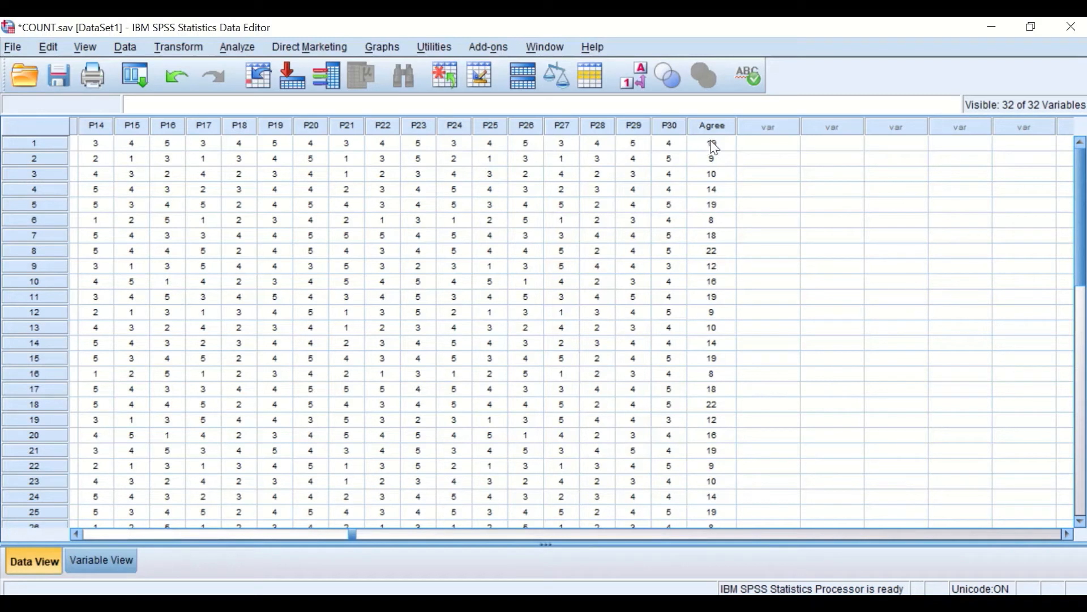
{"action": "scroll", "coordinate": [736, 272], "scroll_direction": "down", "scroll_amount": 4}
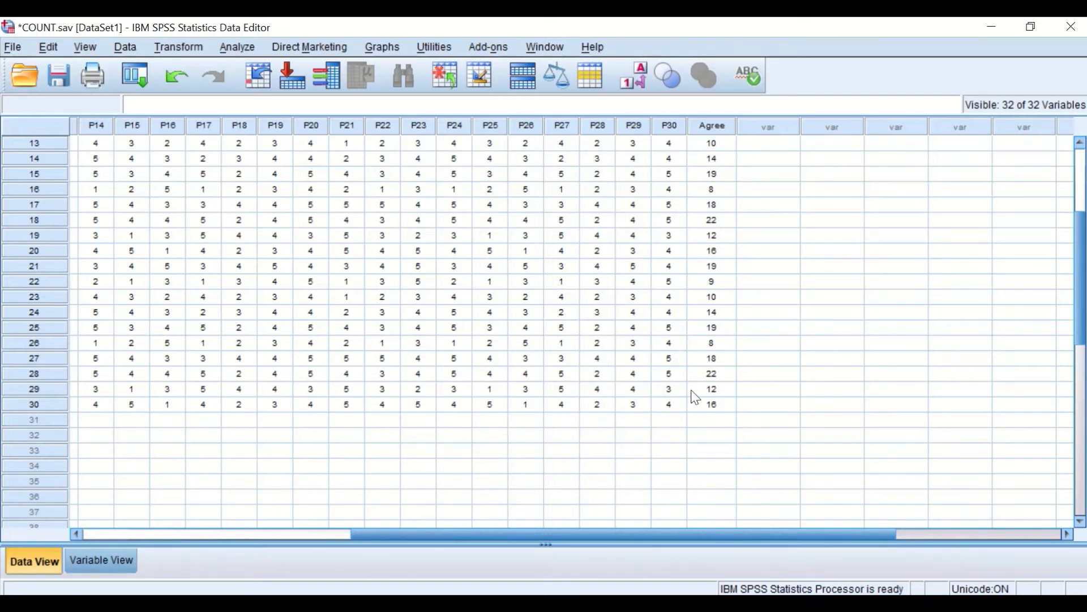
{"action": "scroll", "coordinate": [695, 395], "scroll_direction": "up", "scroll_amount": 3}
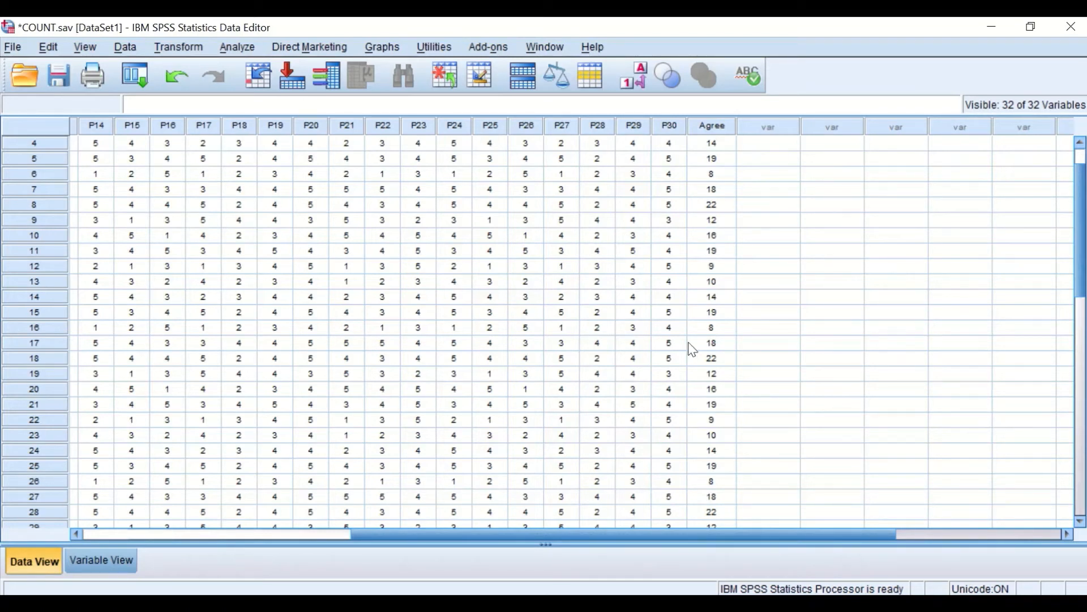
- Set up another Count Values within Cases transformation with target variable Disagree, keeping P1 to P30 as the numeric variables
{"action": "left_click", "coordinate": [184, 47]}
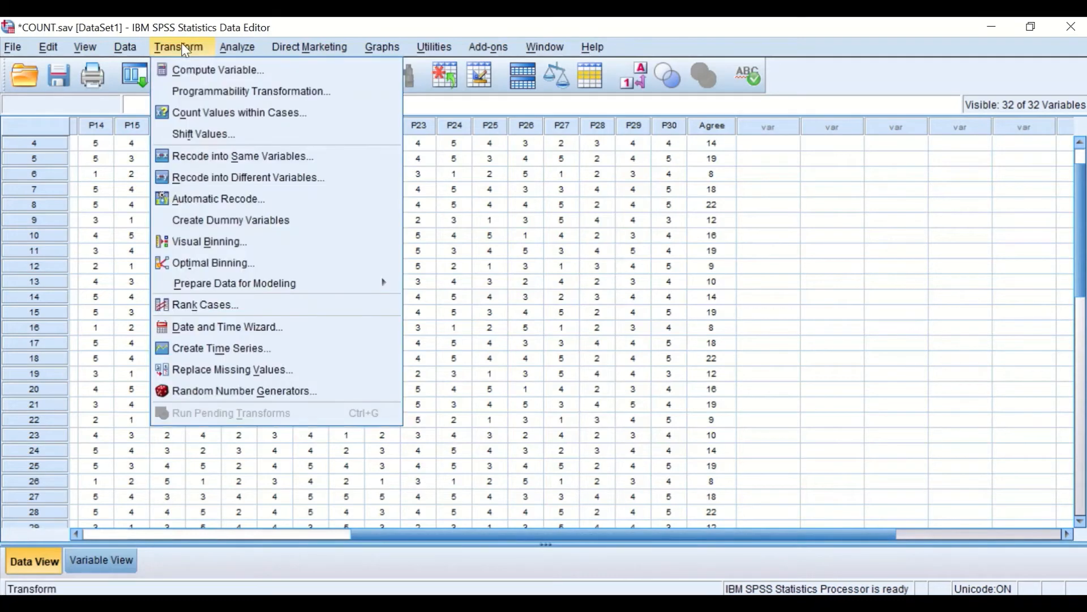
{"action": "left_click", "coordinate": [201, 114]}
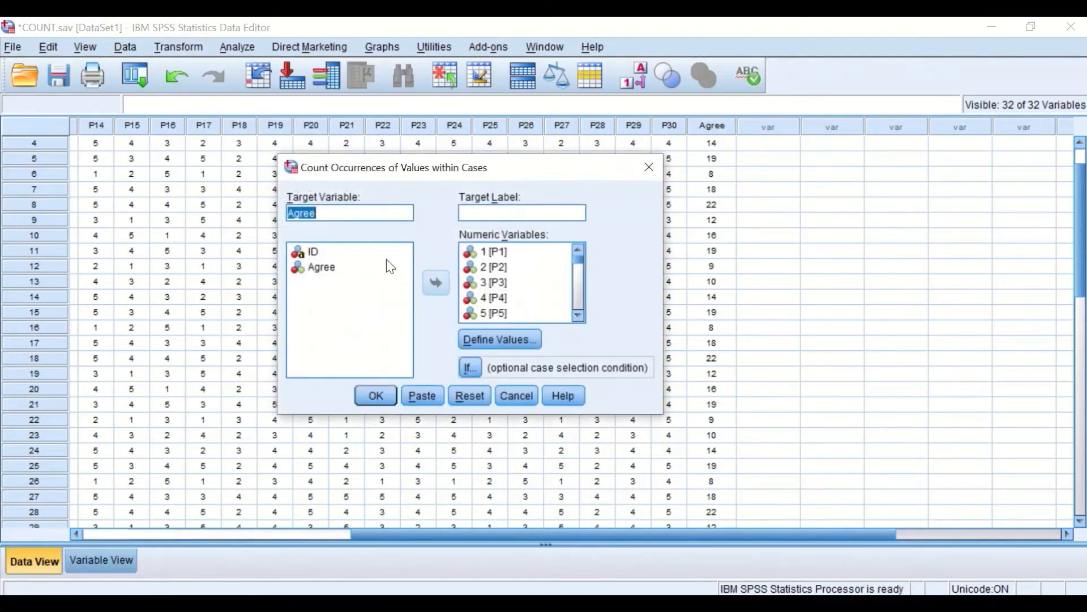
{"action": "left_click", "coordinate": [331, 213]}
{"action": "left_click_drag", "start_coordinate": [287, 213], "coordinate": [295, 214]}
{"action": "type", "text": "Disa"}
{"action": "scroll", "coordinate": [501, 253], "scroll_direction": "down", "scroll_amount": 8}
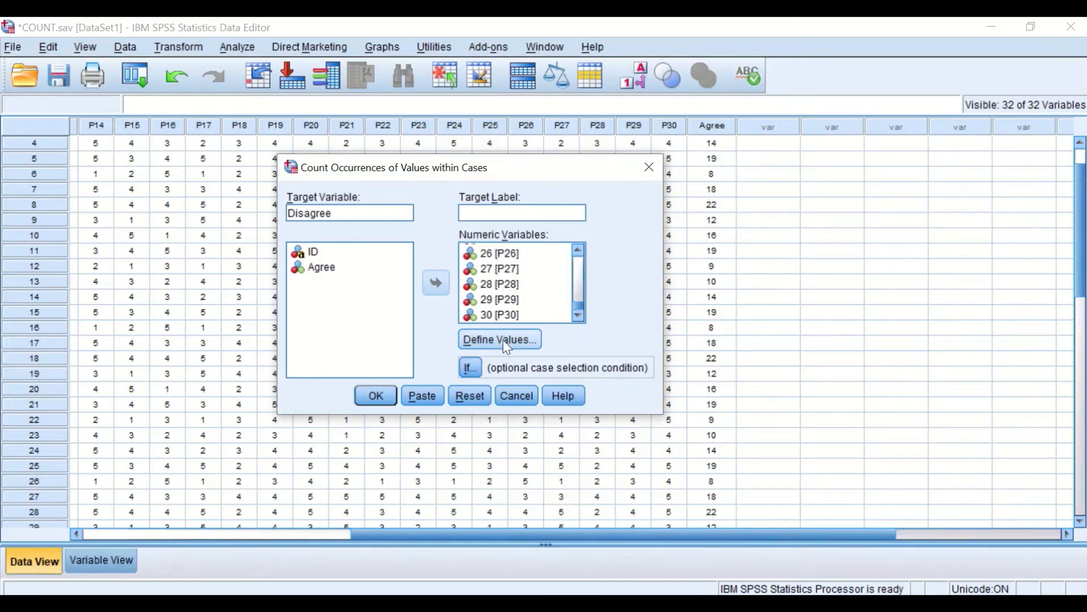
- Remove the 4 thru 5 range from the values to count for the Disagree variable
{"action": "left_click", "coordinate": [503, 340]}
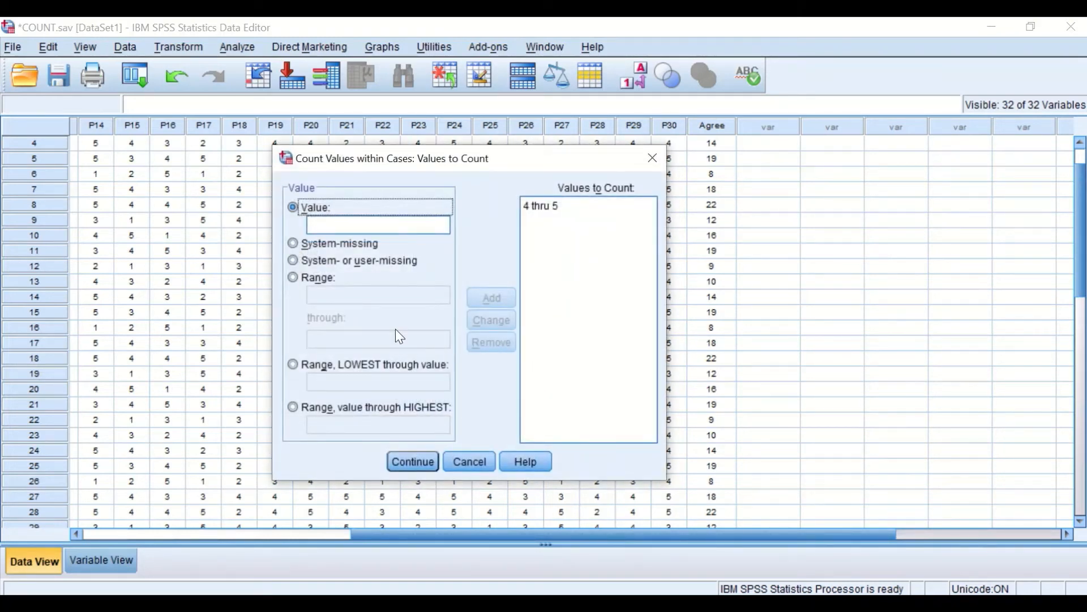
{"action": "left_click", "coordinate": [310, 281]}
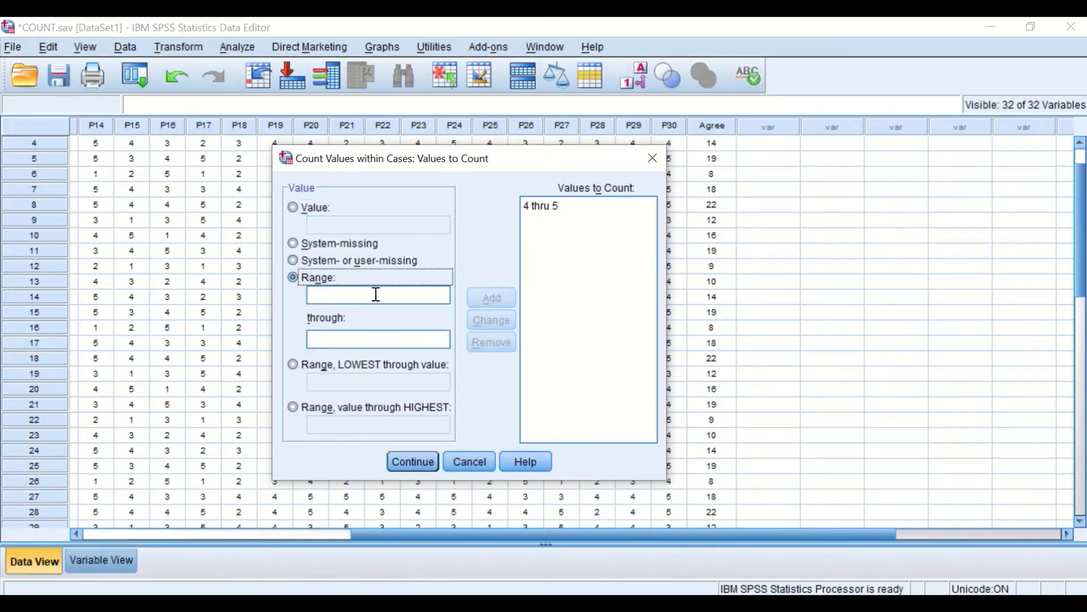
{"action": "left_click", "coordinate": [538, 207]}
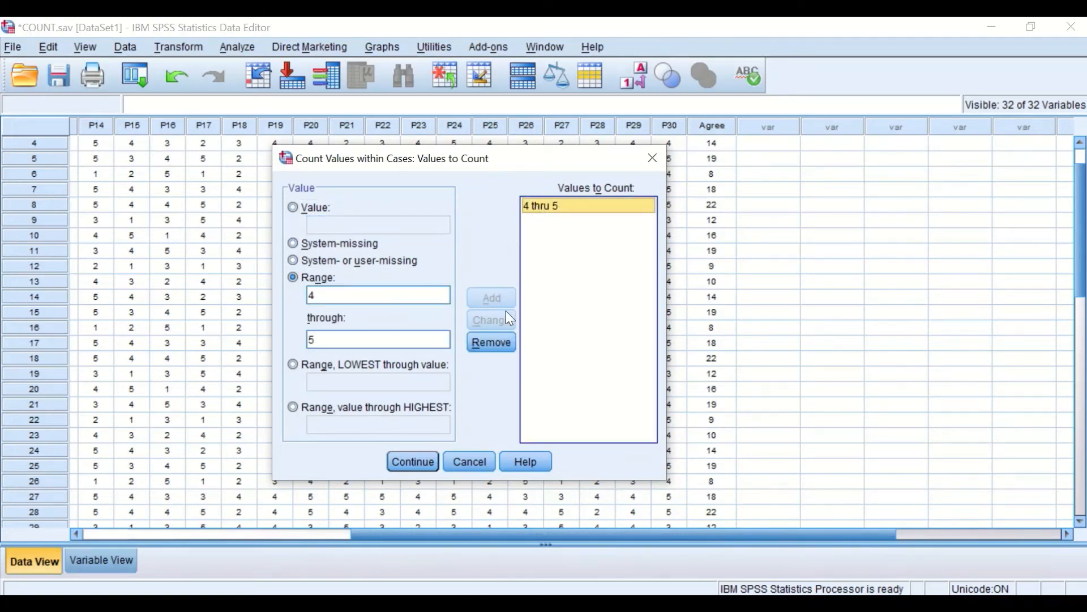
{"action": "left_click", "coordinate": [495, 343]}
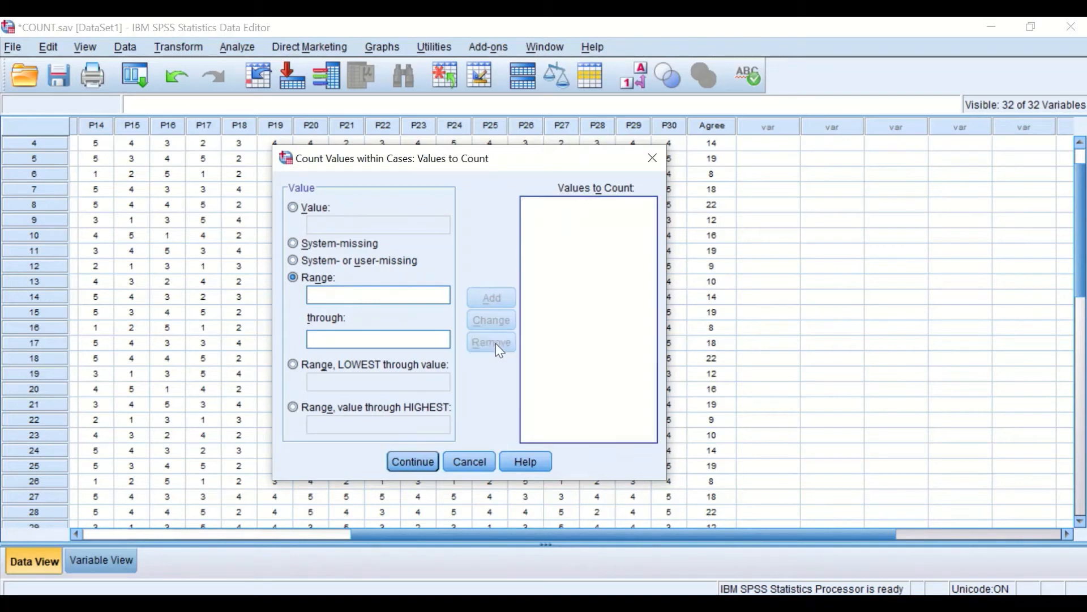
- Add the range 1 through 2 as the values to count and run the Disagree count
{"action": "left_click", "coordinate": [329, 300]}
{"action": "type", "text": "1"}
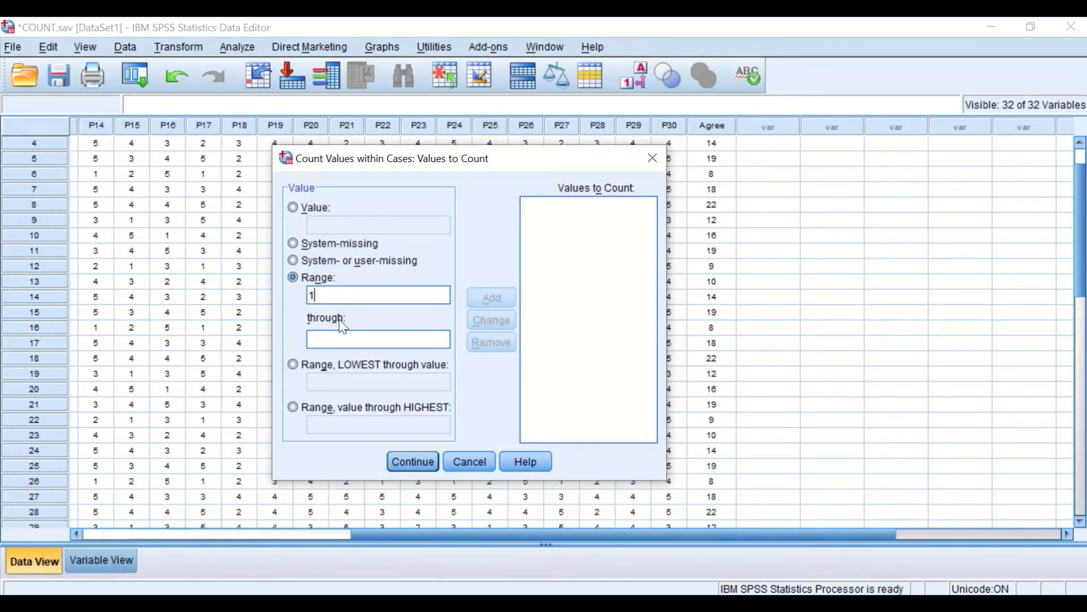
{"action": "left_click", "coordinate": [346, 342]}
{"action": "type", "text": "2"}
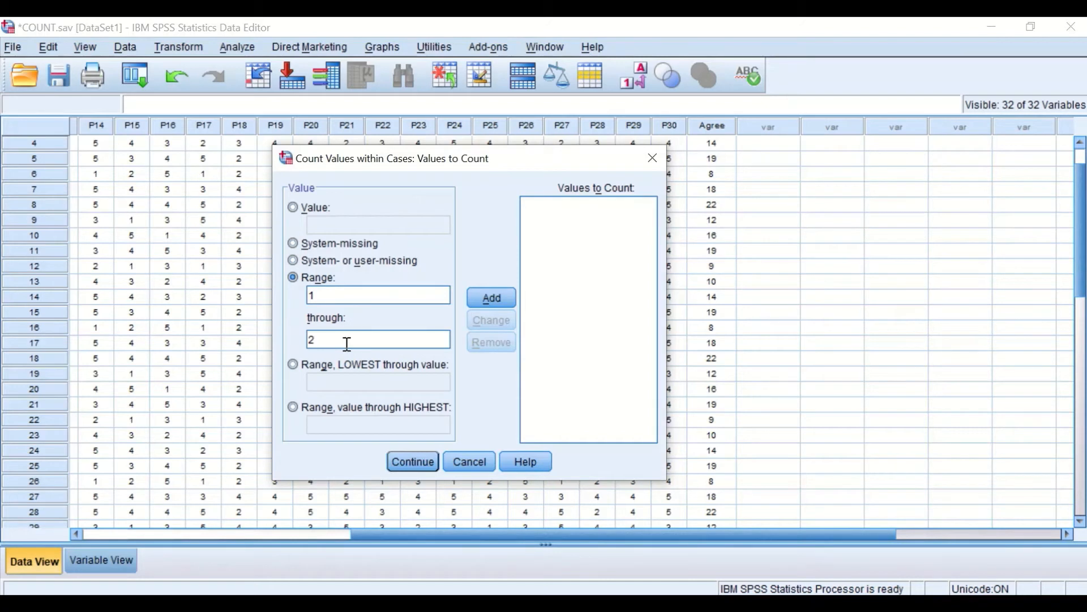
{"action": "left_click", "coordinate": [501, 297]}
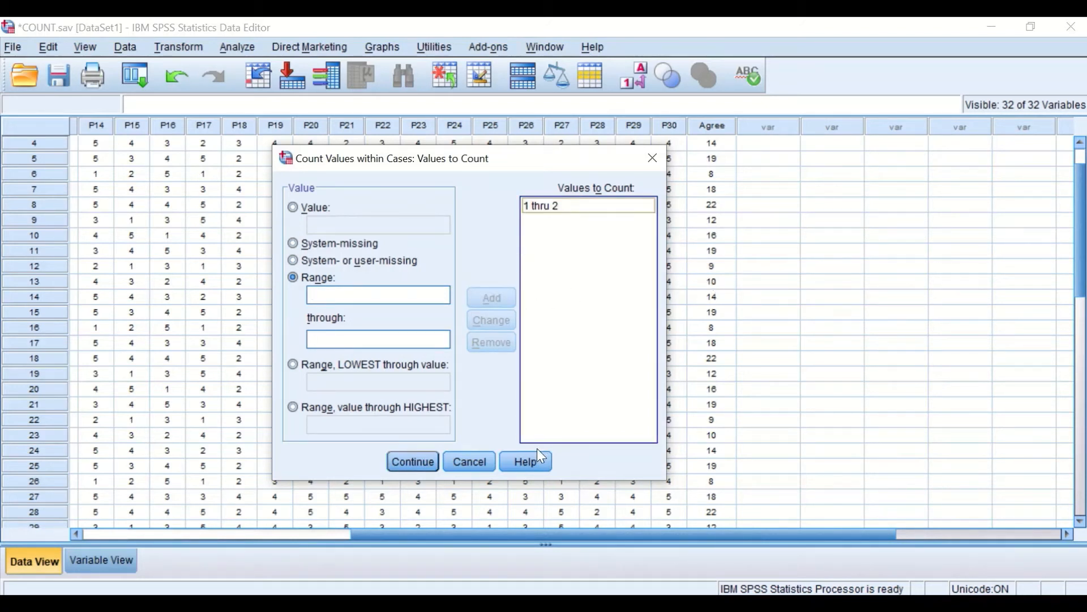
{"action": "left_click", "coordinate": [412, 462]}
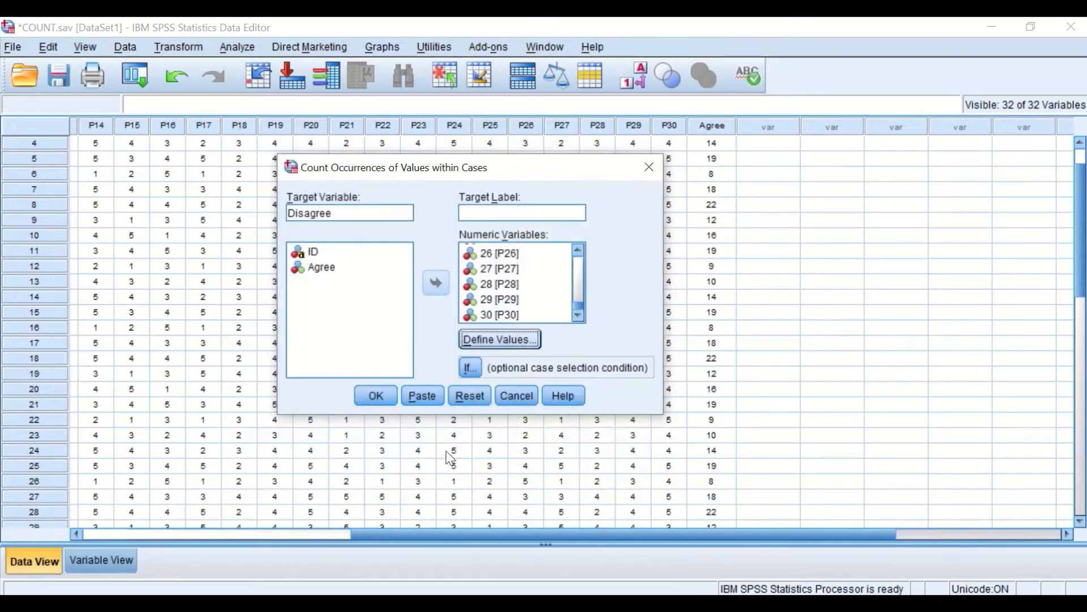
{"action": "left_click", "coordinate": [378, 395]}
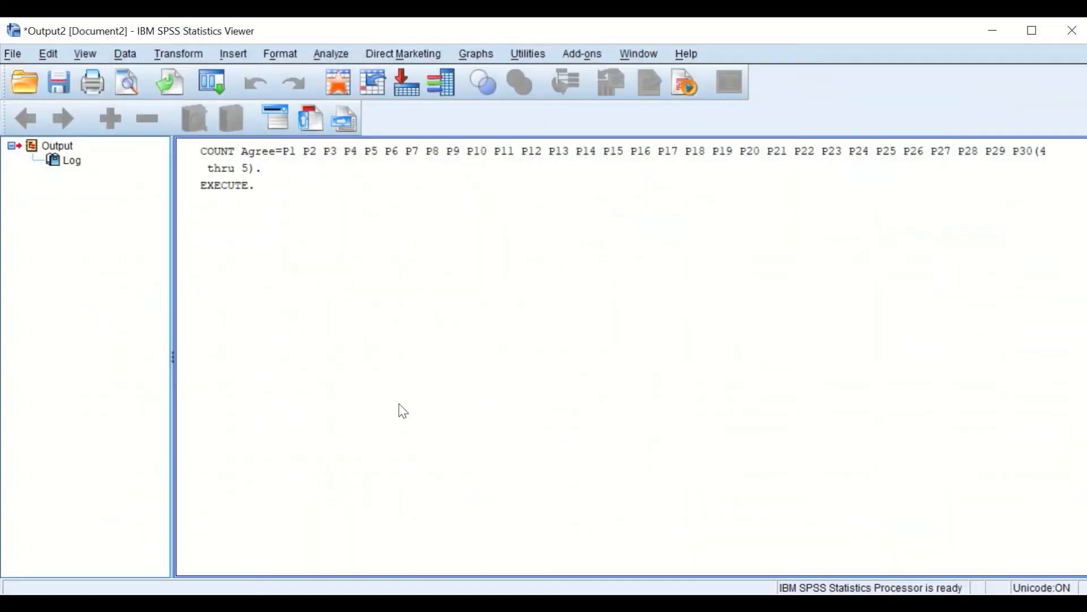
- Return from the output to the dataset and set the Disagree variable's decimals to 0
{"action": "left_click", "coordinate": [995, 32]}
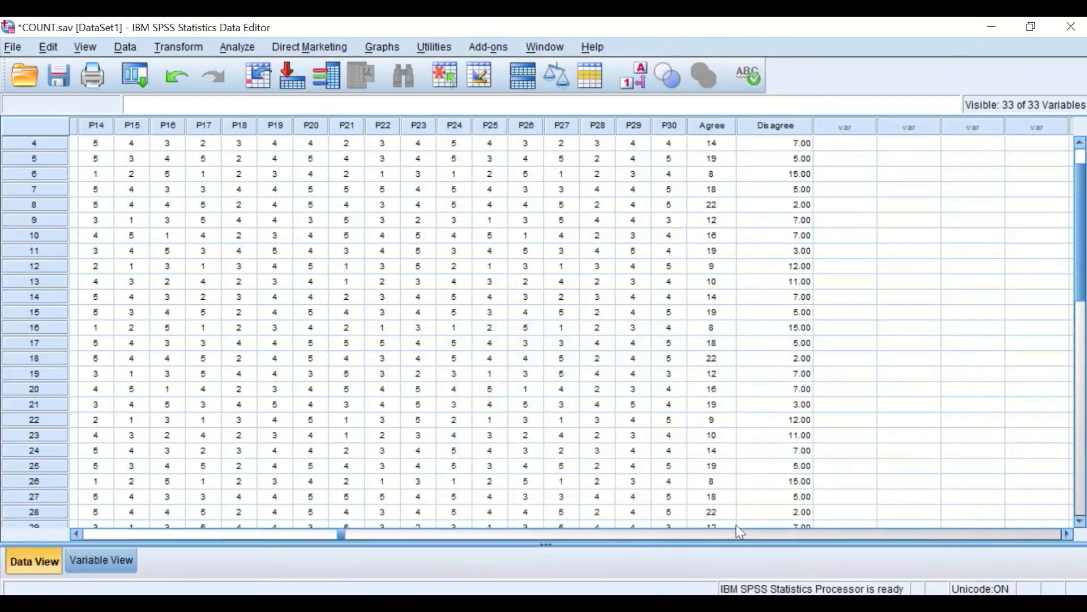
{"action": "left_click", "coordinate": [98, 563]}
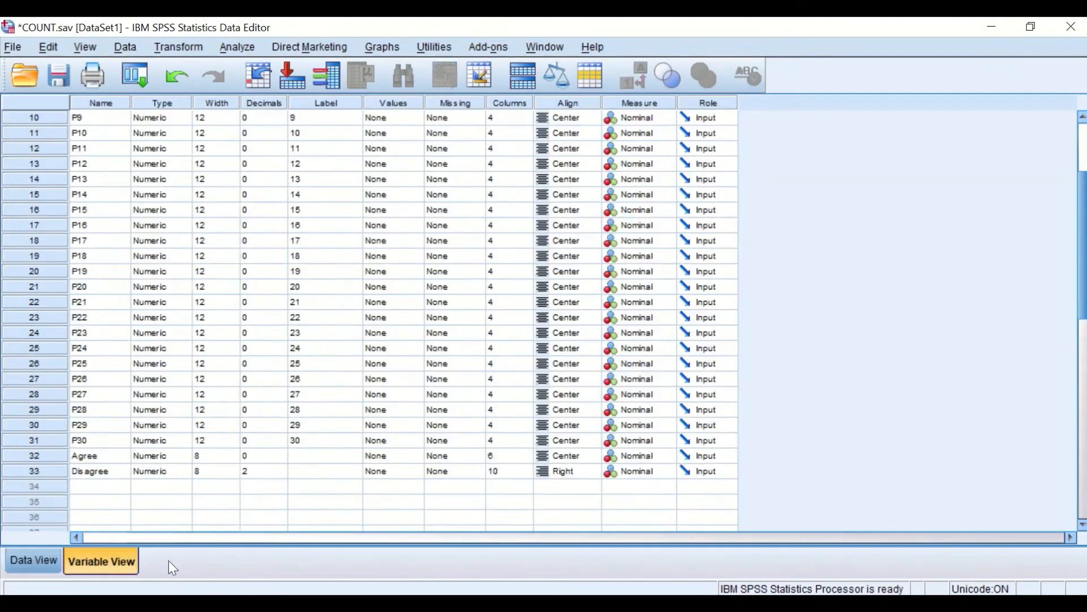
{"action": "left_click", "coordinate": [264, 471]}
{"action": "left_click", "coordinate": [277, 474]}
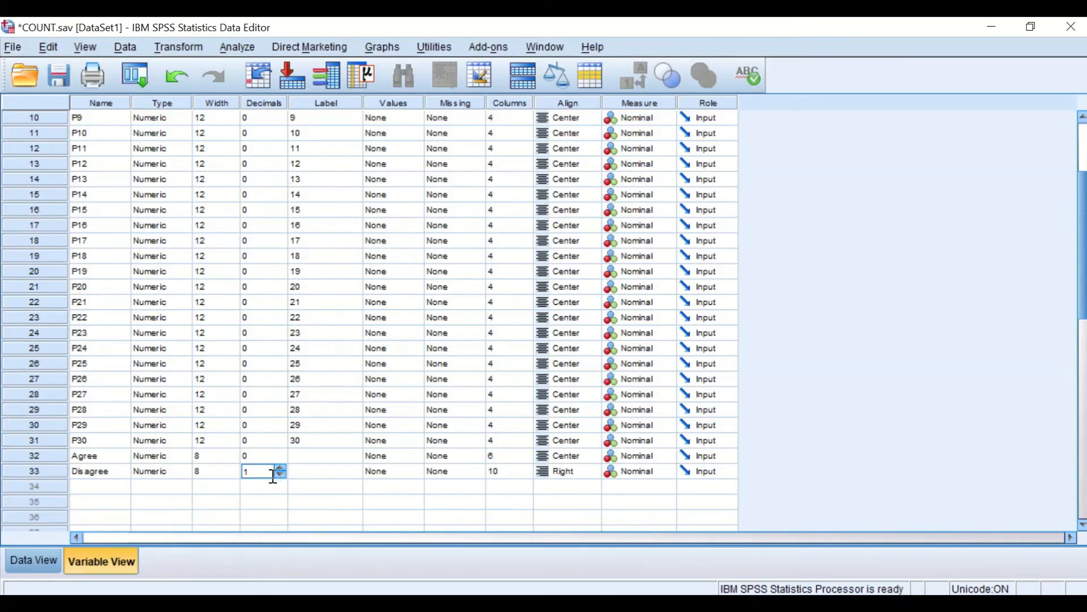
{"action": "left_click", "coordinate": [279, 475]}
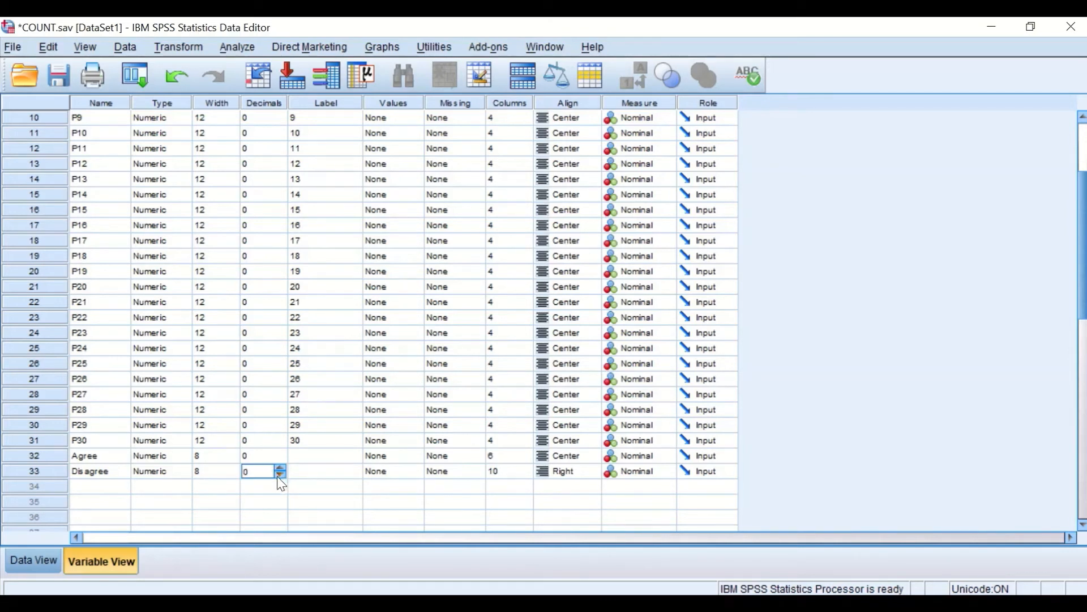
- Set the Disagree variable's column width to 6 and its alignment to Center
{"action": "left_click", "coordinate": [502, 475]}
{"action": "left_click", "coordinate": [565, 478]}
{"action": "left_click", "coordinate": [567, 480]}
{"action": "left_click", "coordinate": [566, 479]}
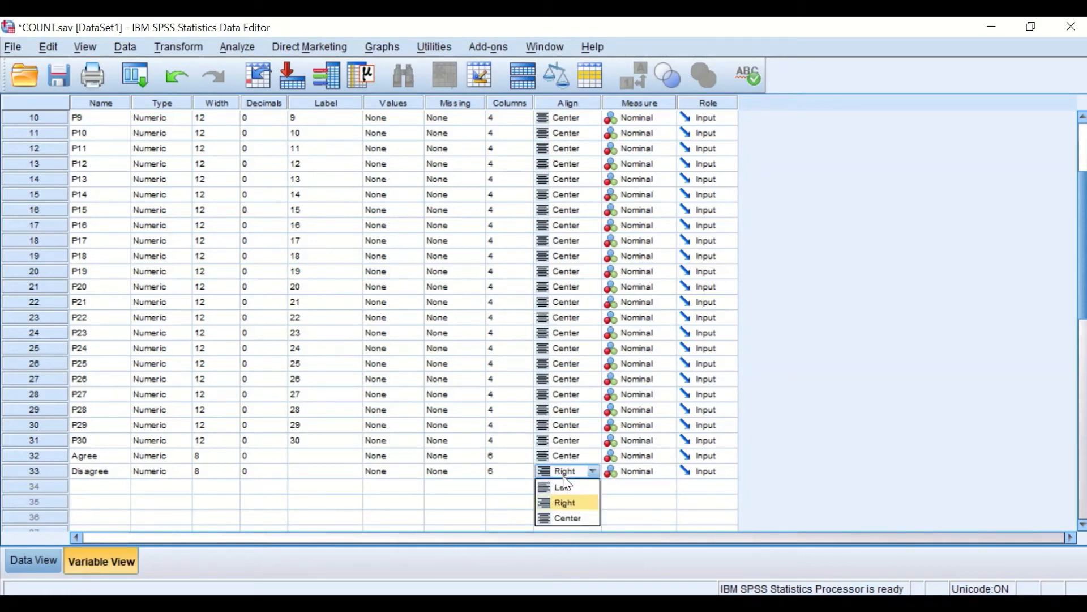
{"action": "left_click", "coordinate": [577, 519]}
- Check the Disagree counts for rows 1 to 30 in the data grid
{"action": "left_click", "coordinate": [32, 560]}
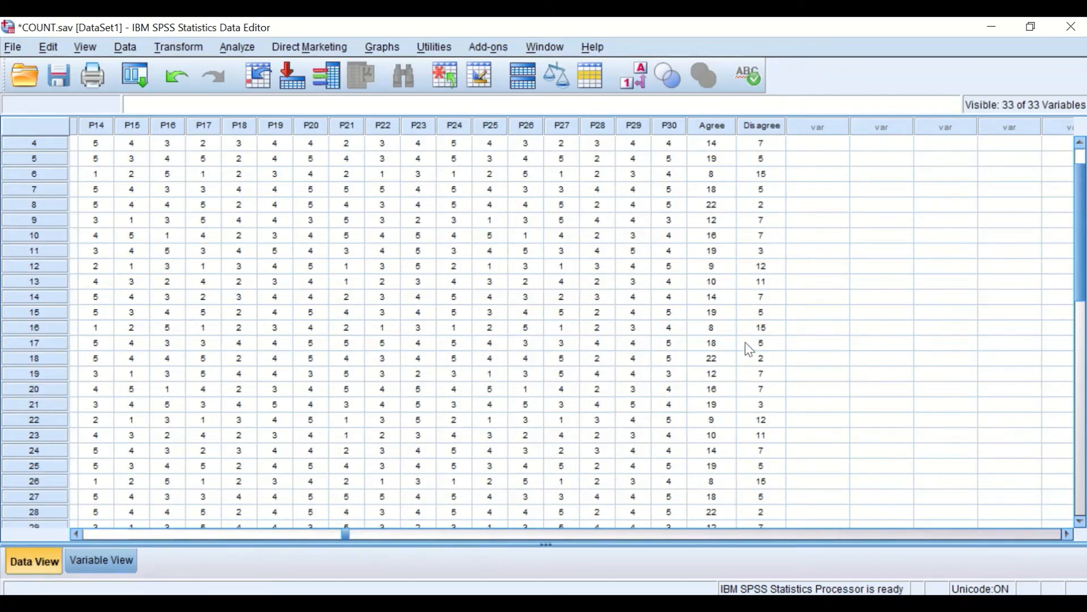
{"action": "scroll", "coordinate": [739, 317], "scroll_direction": "up", "scroll_amount": 1}
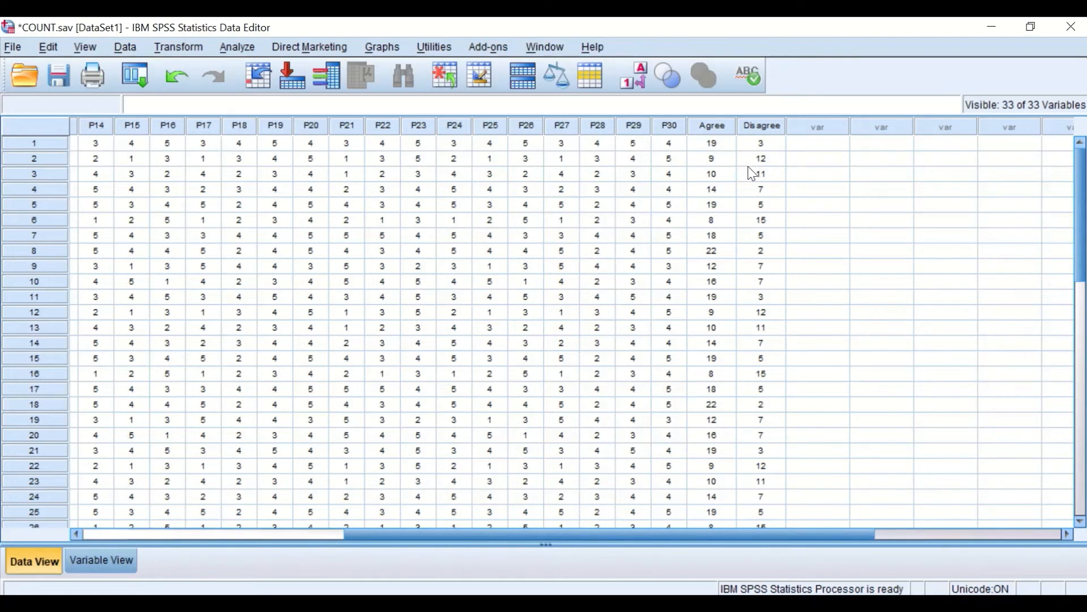
{"action": "scroll", "coordinate": [815, 260], "scroll_direction": "down", "scroll_amount": 4}
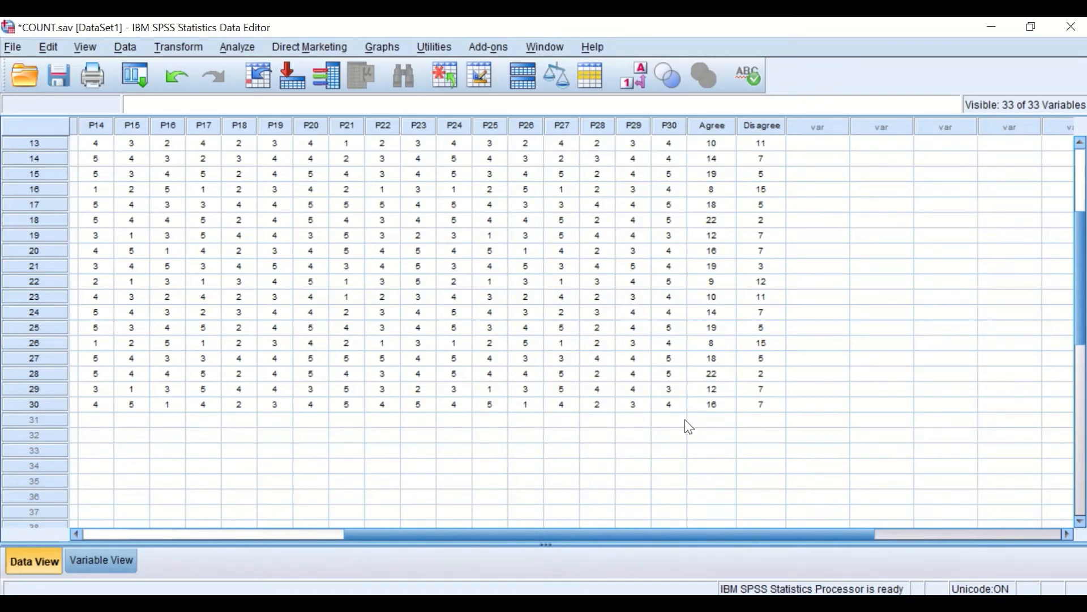
{"action": "scroll", "coordinate": [699, 411], "scroll_direction": "up", "scroll_amount": 4}
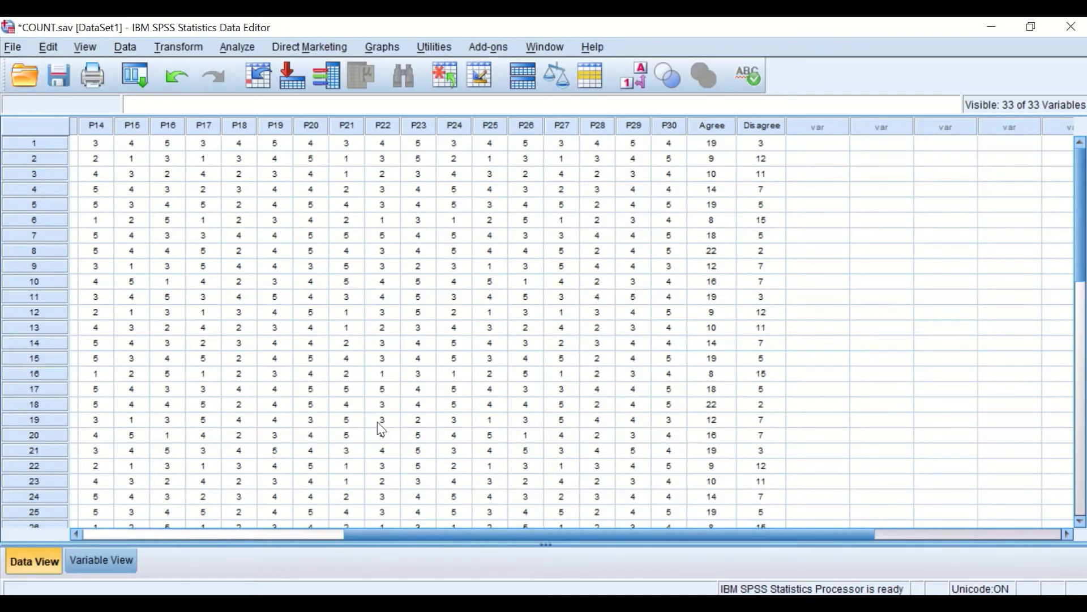
- Set up a third Count Values within Cases transformation with target variable Neutral, keeping the same numeric variables
{"action": "left_click", "coordinate": [183, 52]}
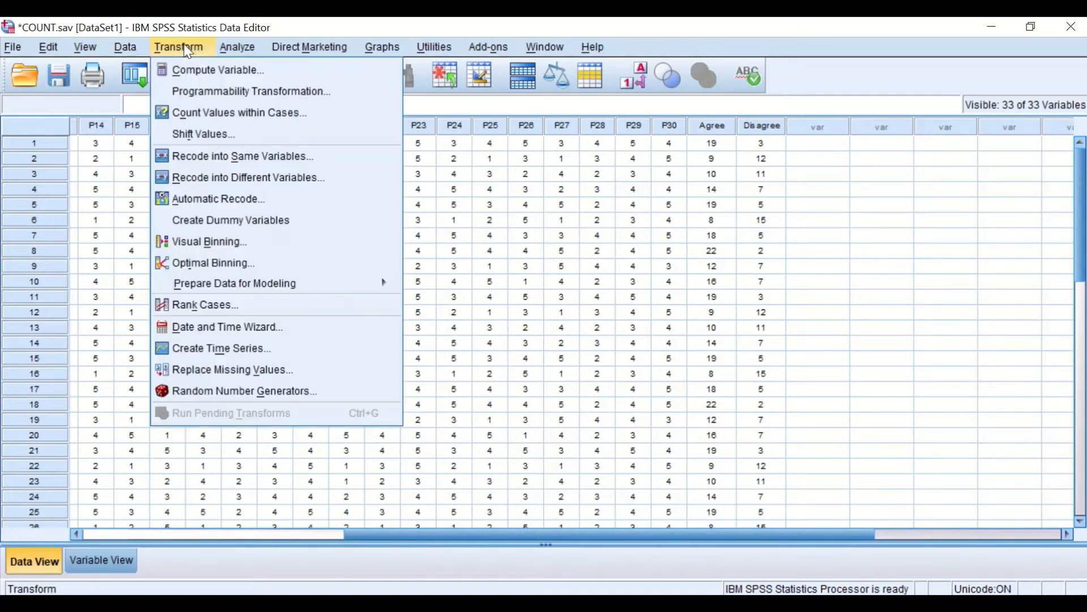
{"action": "left_click", "coordinate": [182, 113]}
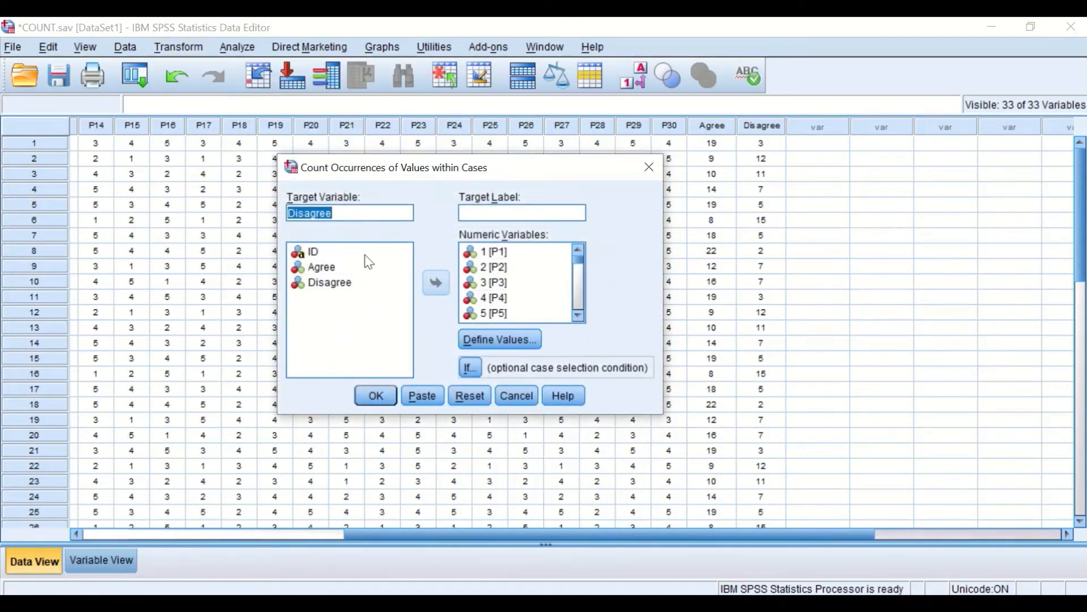
{"action": "left_click", "coordinate": [335, 213]}
{"action": "left_click_drag", "start_coordinate": [346, 213], "coordinate": [270, 212]}
{"action": "type", "text": "Neutral"}
- Remove the 1 thru 2 range from the values to count for the Neutral variable
{"action": "left_click", "coordinate": [494, 345]}
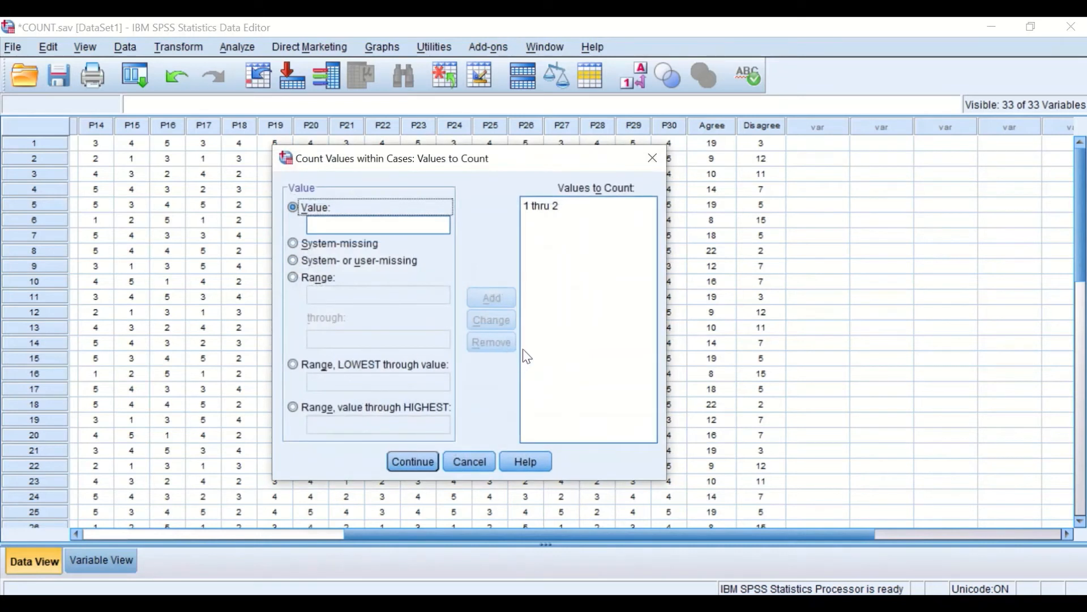
{"action": "left_click", "coordinate": [546, 207]}
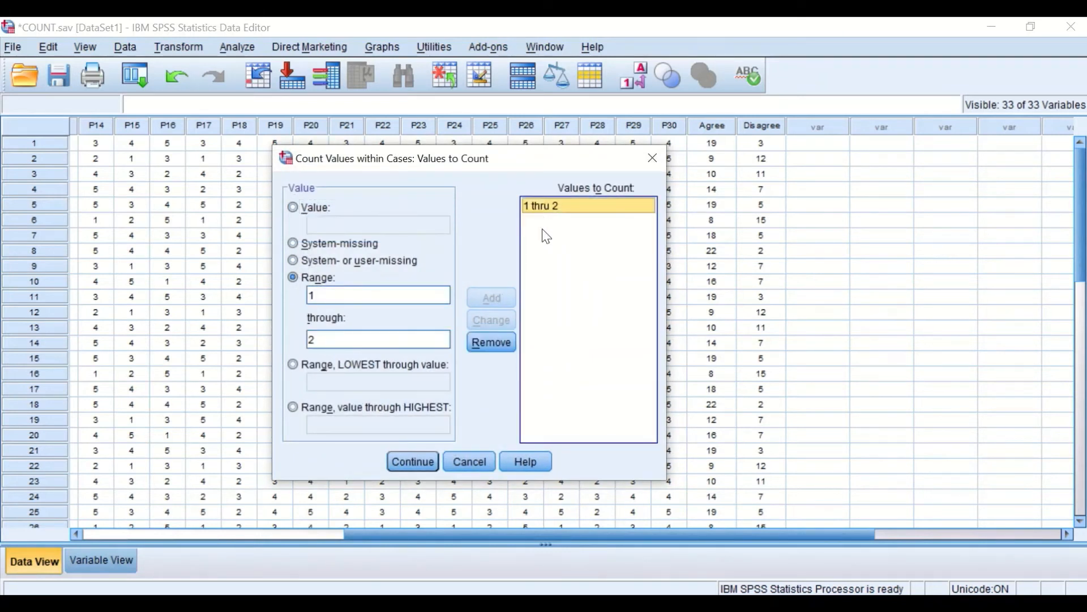
{"action": "left_click", "coordinate": [481, 343]}
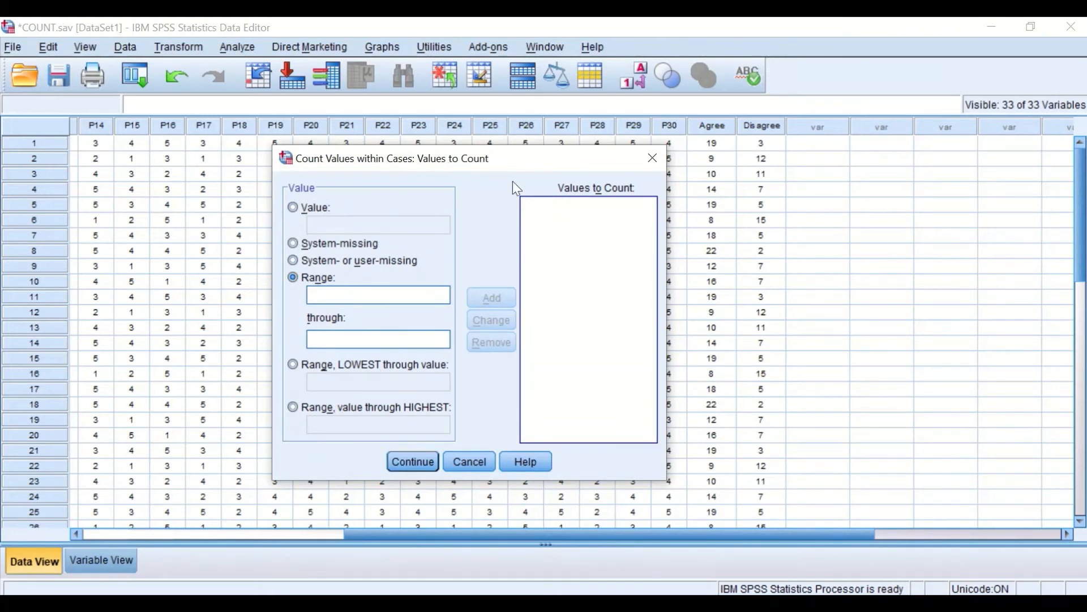
- Add the single value 3 as the value to count and run the Neutral count
{"action": "left_click", "coordinate": [294, 206]}
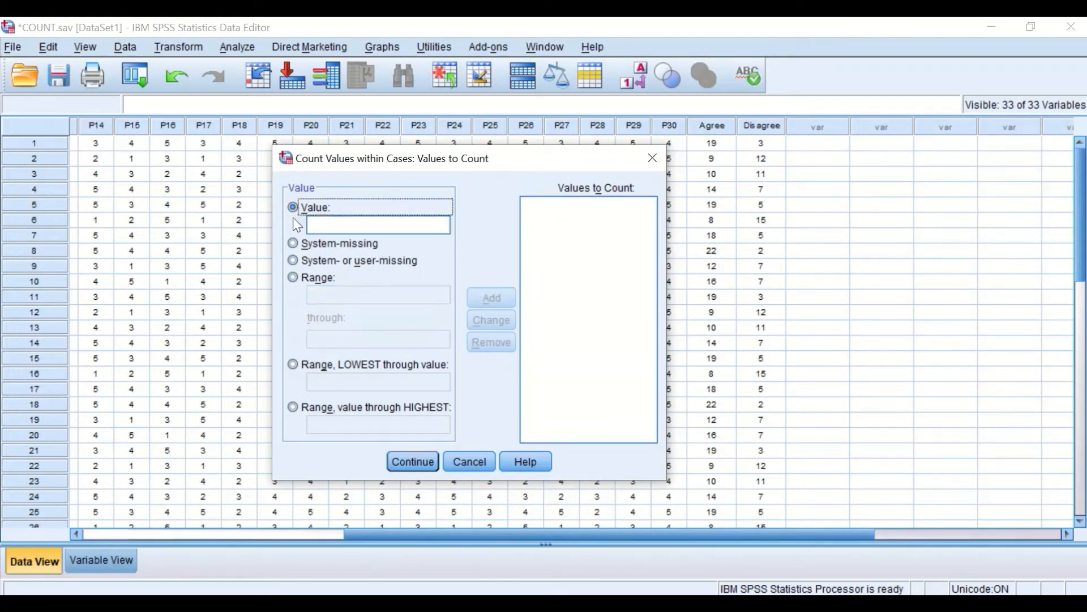
{"action": "left_click", "coordinate": [331, 229]}
{"action": "type", "text": "3"}
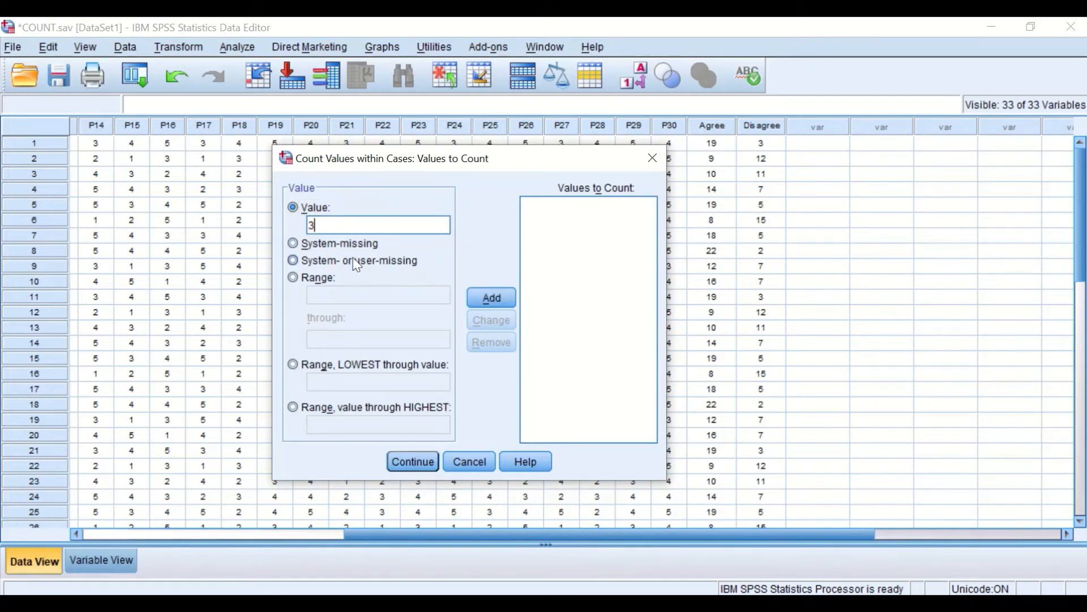
{"action": "left_click", "coordinate": [492, 300]}
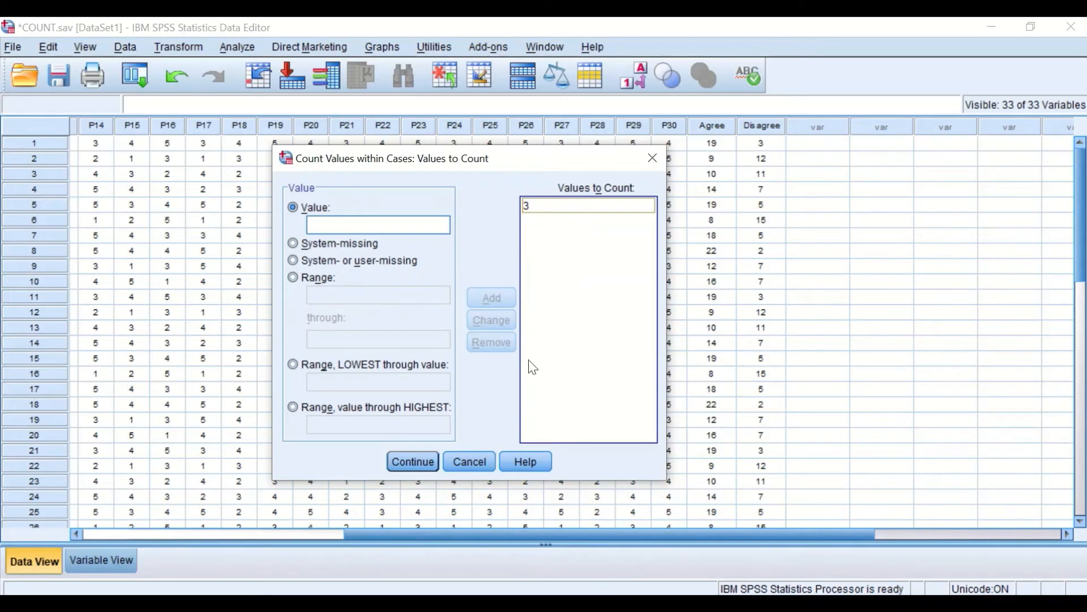
{"action": "left_click", "coordinate": [403, 465]}
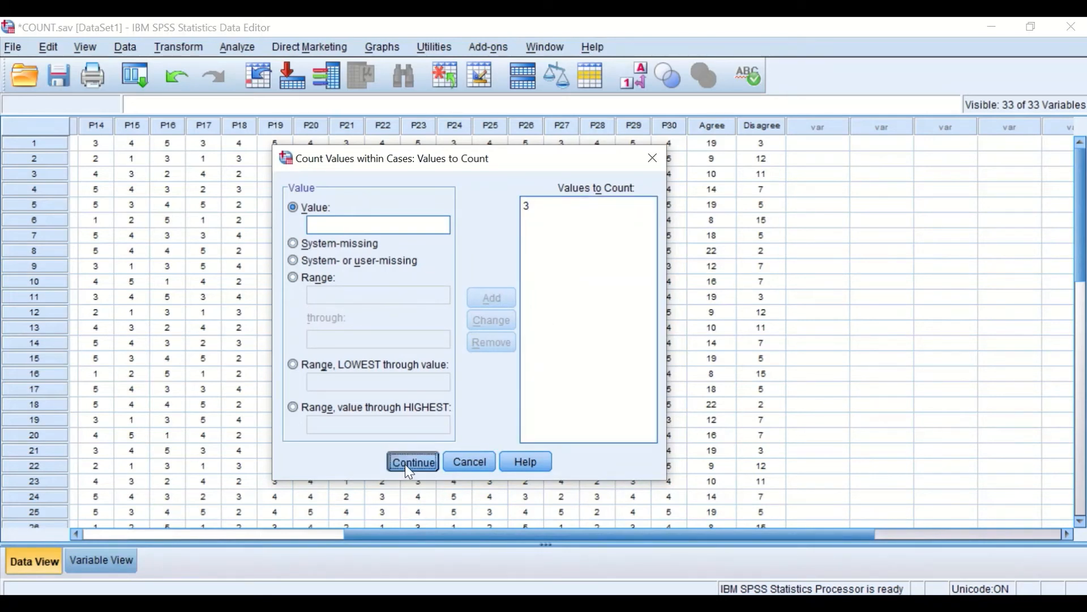
{"action": "left_click", "coordinate": [377, 400]}
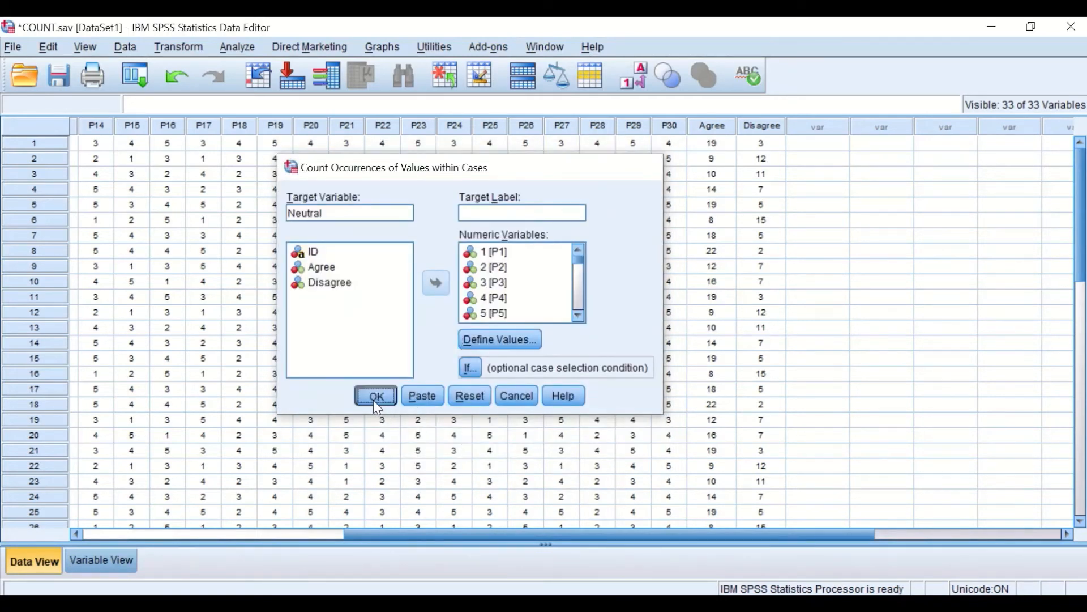
- Return from the output to the dataset and set the Neutral variable's decimals to 0
{"action": "left_click", "coordinate": [996, 32]}
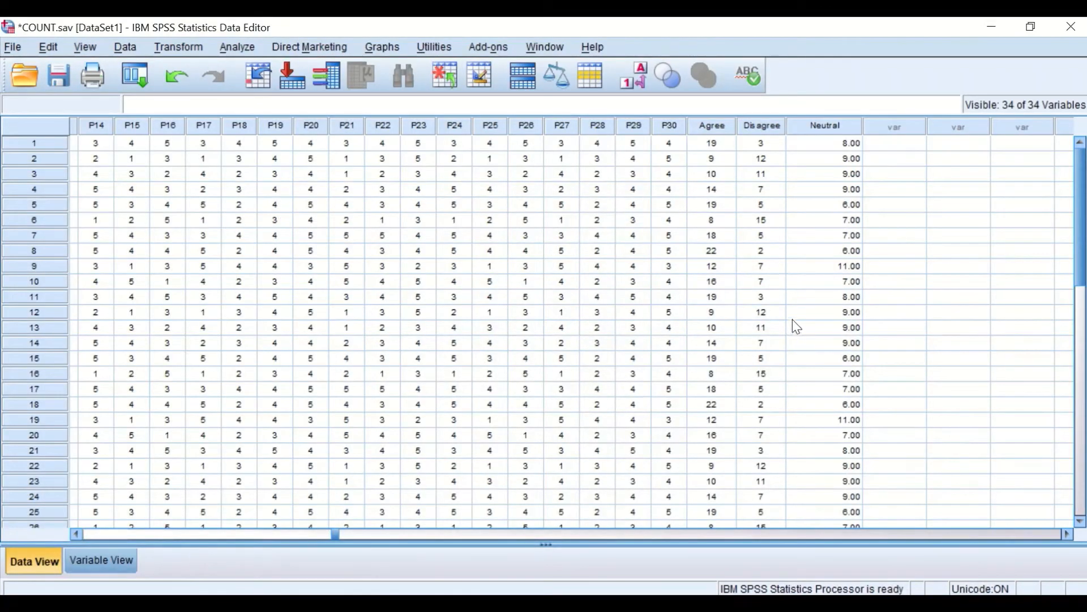
{"action": "left_click", "coordinate": [103, 562]}
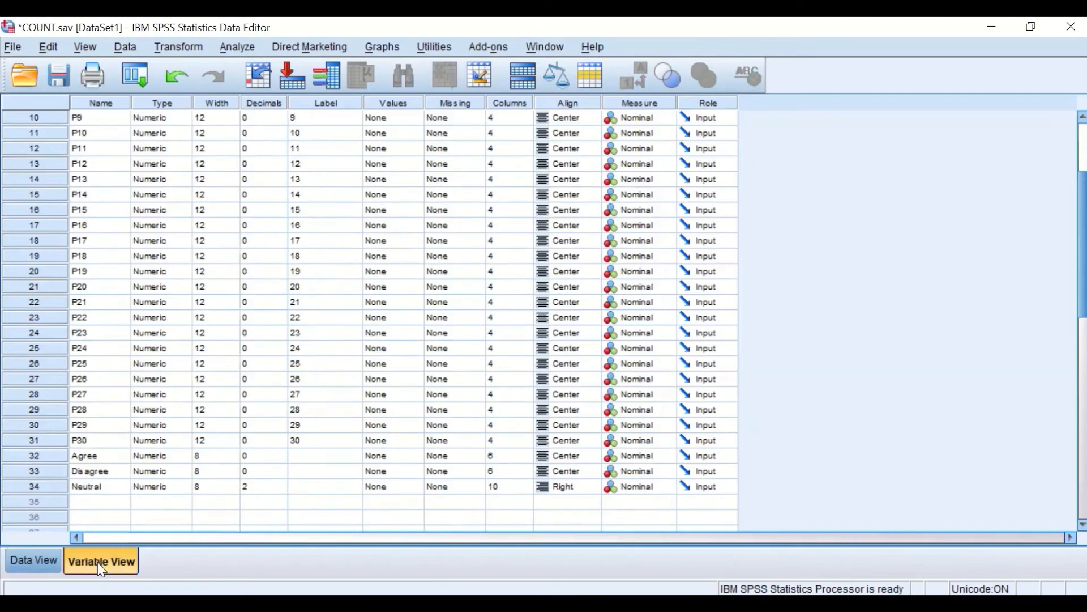
{"action": "left_click", "coordinate": [257, 486]}
{"action": "left_click", "coordinate": [279, 490]}
{"action": "left_click", "coordinate": [279, 490]}
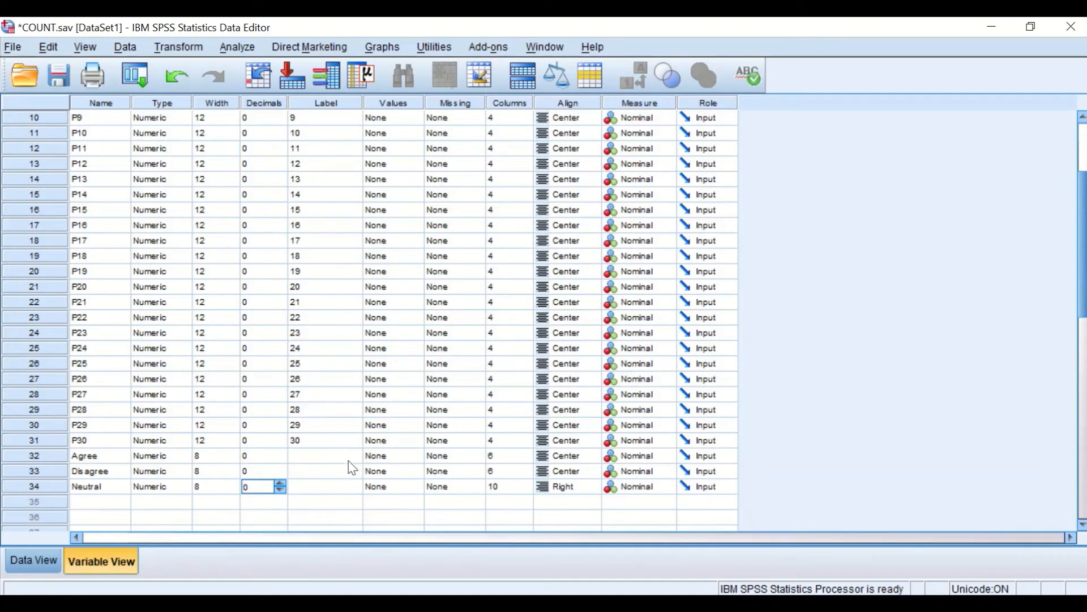
- Set the Neutral variable's column width to 6 and its alignment to Center
{"action": "left_click", "coordinate": [497, 487]}
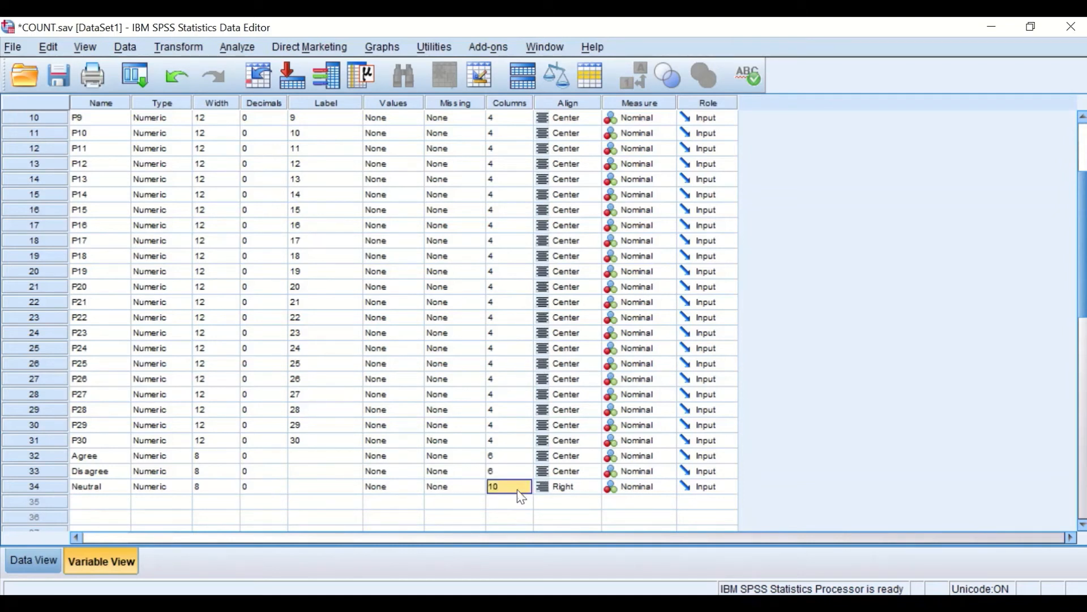
{"action": "left_click", "coordinate": [525, 489]}
{"action": "left_click", "coordinate": [525, 491]}
{"action": "left_click", "coordinate": [566, 489]}
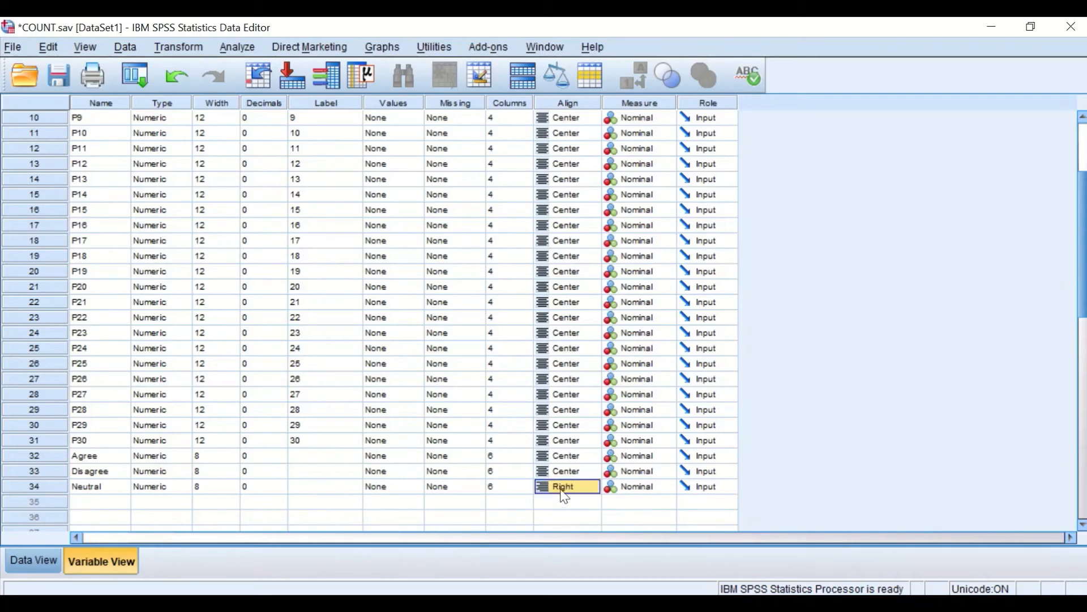
{"action": "left_click", "coordinate": [562, 491]}
{"action": "left_click", "coordinate": [572, 529]}
- Check the Neutral counts beside the Agree and Disagree counts in the data grid
{"action": "left_click", "coordinate": [29, 560]}
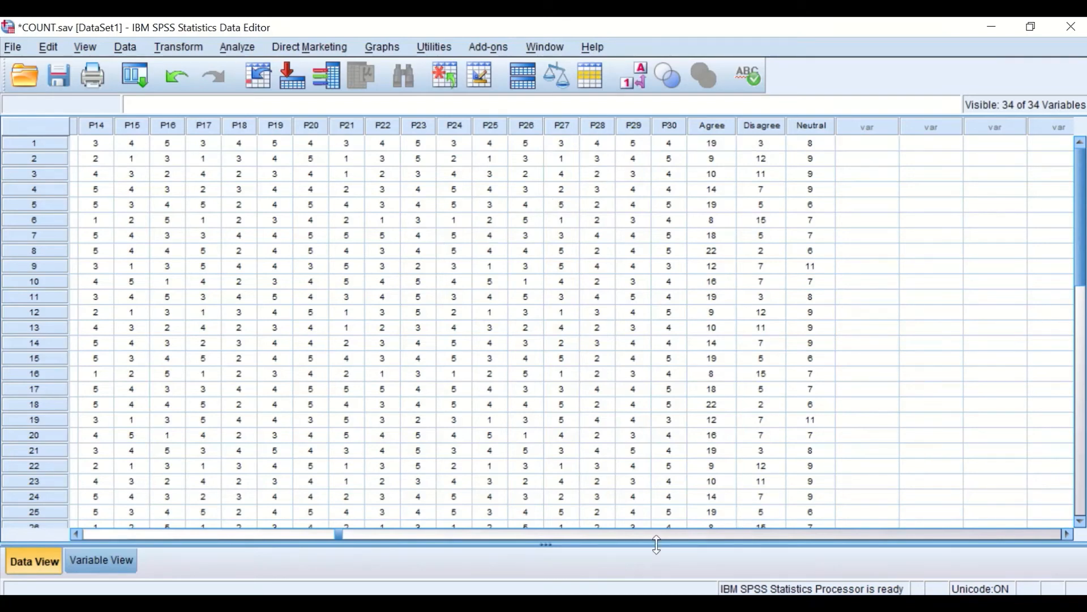
{"action": "left_click_drag", "start_coordinate": [344, 542], "coordinate": [591, 507]}
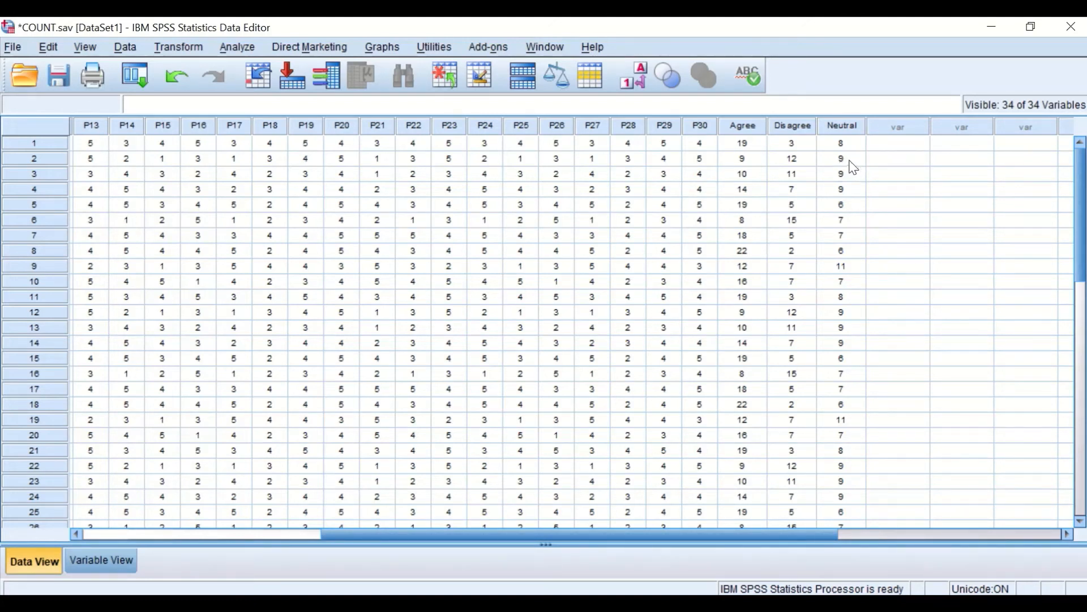
- Start a Compute Variable operation with Agreepercent as the target variable
{"action": "scroll", "coordinate": [903, 192], "scroll_direction": "down", "scroll_amount": 3}
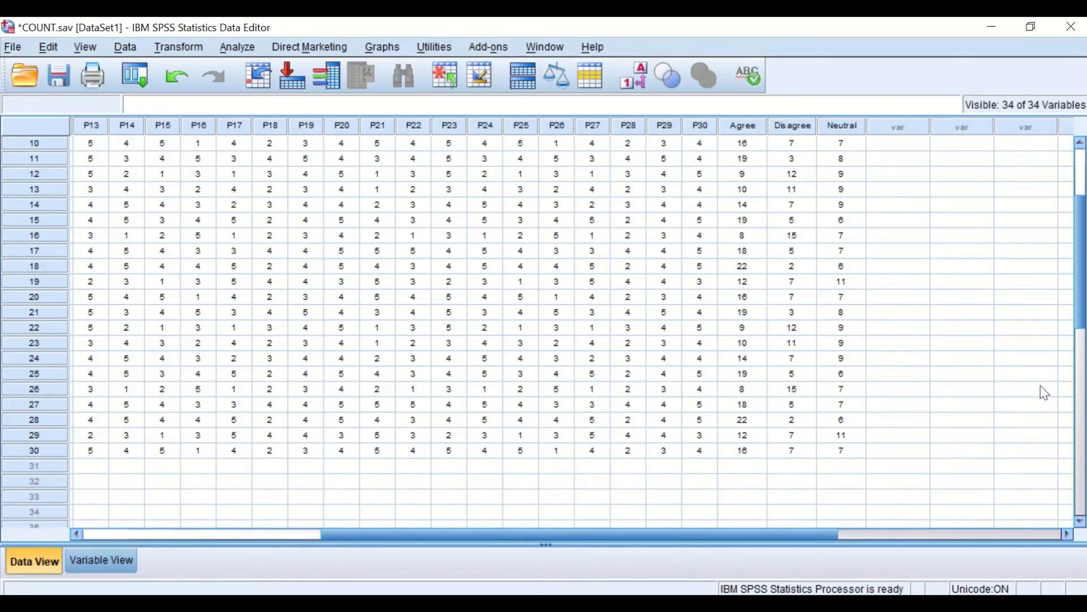
{"action": "scroll", "coordinate": [1041, 388], "scroll_direction": "up", "scroll_amount": 3}
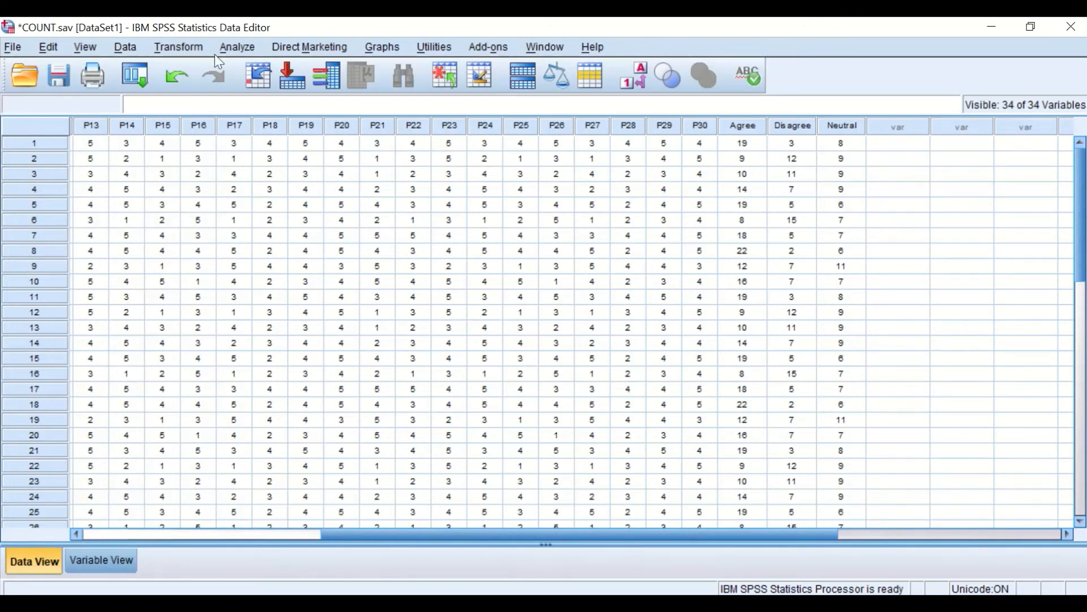
{"action": "left_click", "coordinate": [181, 47]}
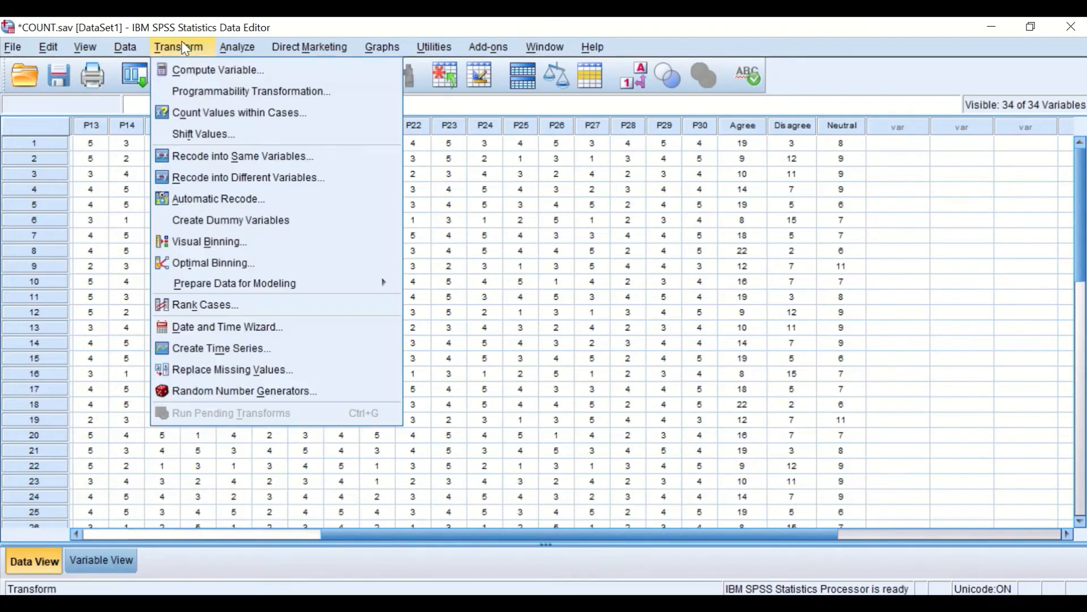
{"action": "left_click", "coordinate": [200, 73]}
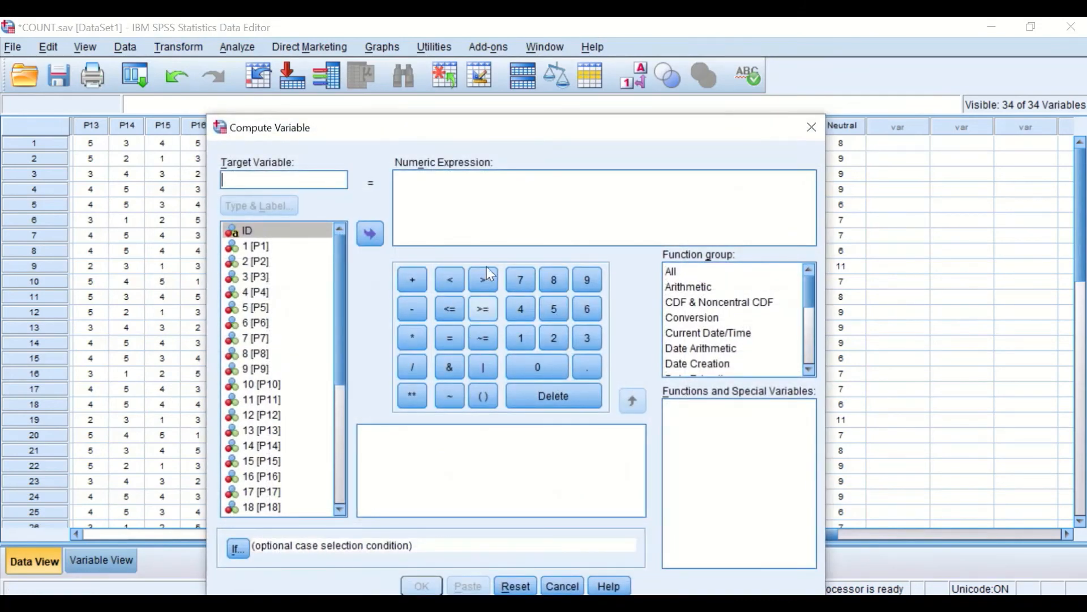
{"action": "left_click_drag", "start_coordinate": [438, 137], "coordinate": [448, 104]}
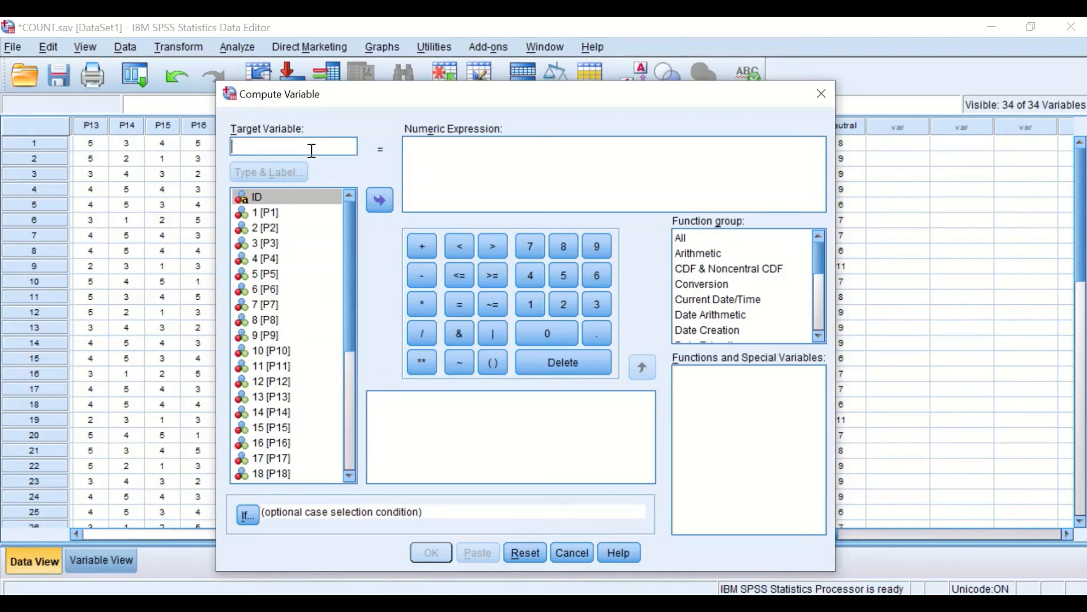
{"action": "type", "text": "Agree"}
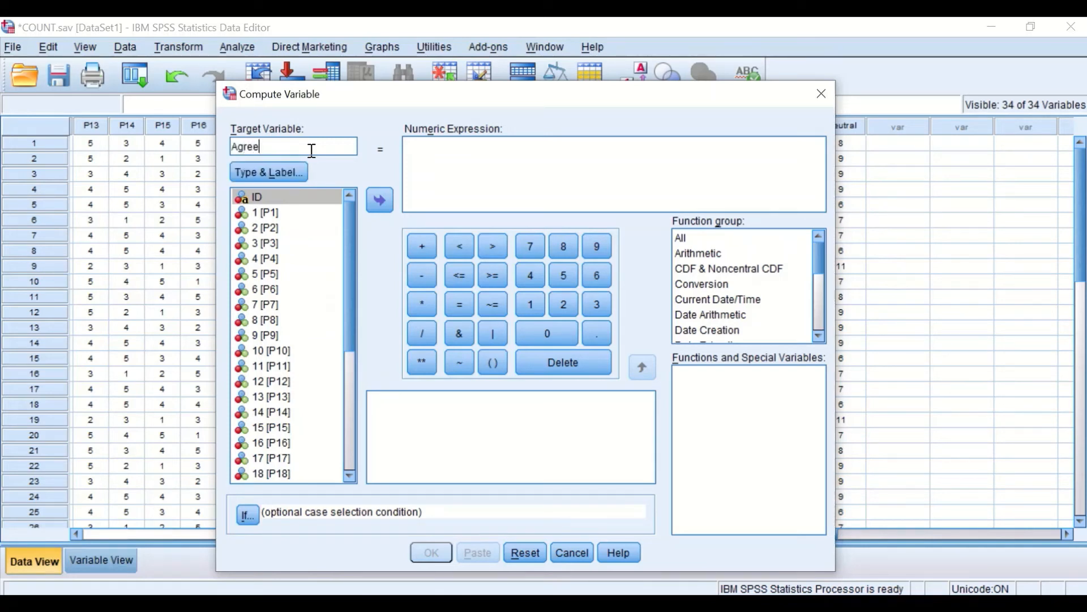
{"action": "type", "text": "percent"}
- Insert the Agree variable into the numeric expression for Agreepercent
{"action": "left_click_drag", "start_coordinate": [349, 246], "coordinate": [356, 424]}
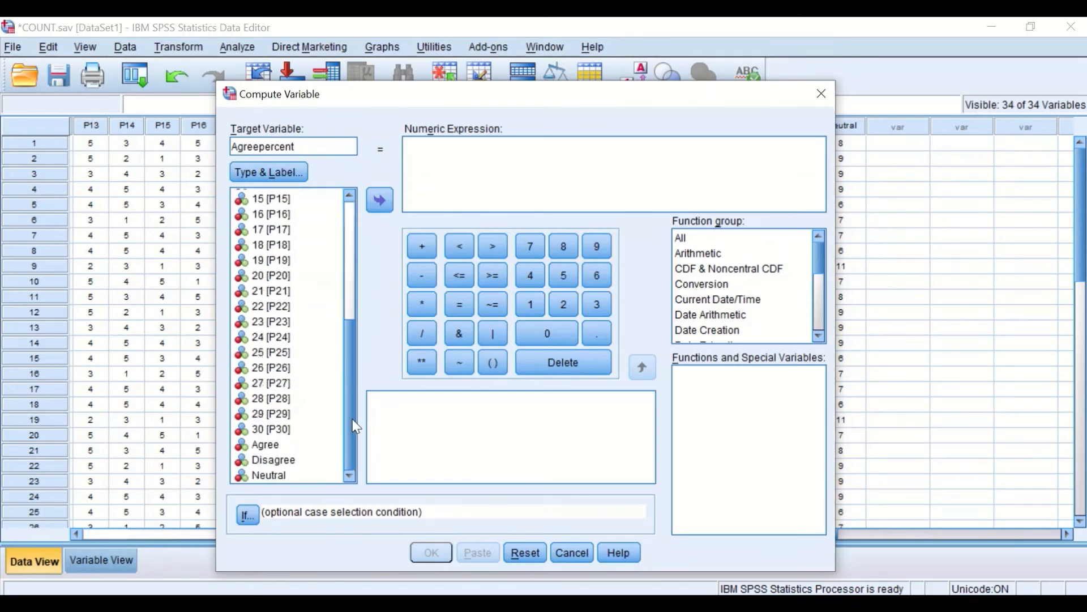
{"action": "left_click", "coordinate": [261, 446]}
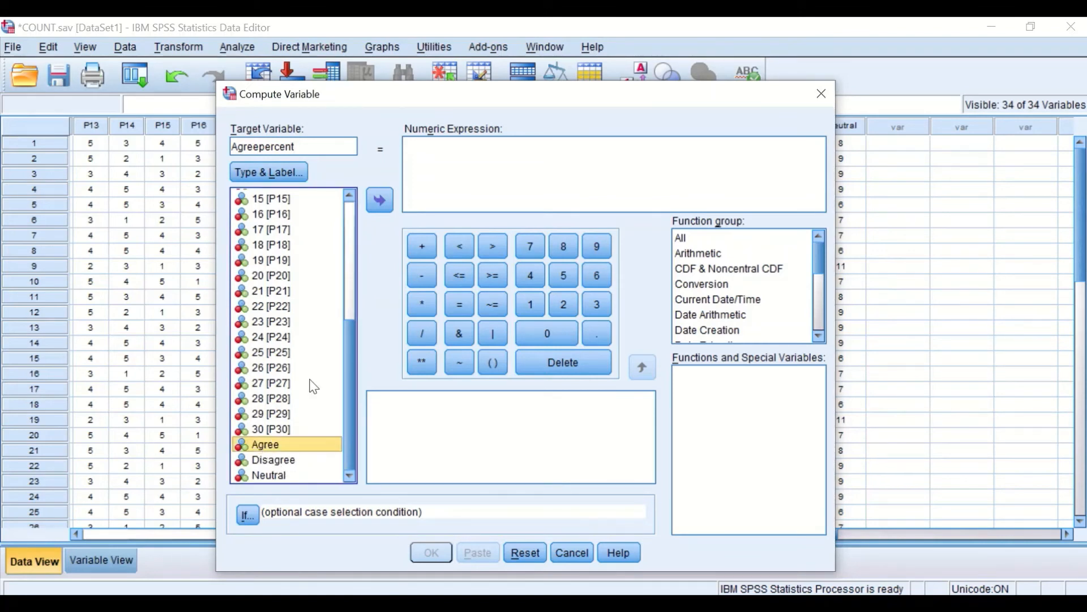
{"action": "left_click", "coordinate": [375, 199]}
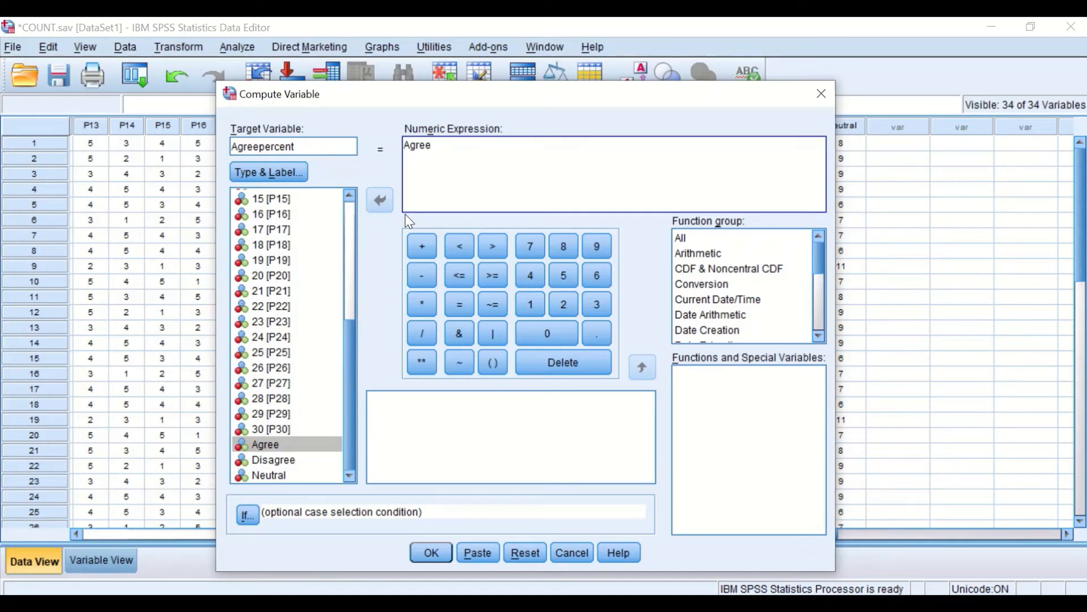
{"action": "type", "text": "/30"}
{"action": "key", "text": "BackSpace"}
{"action": "key", "text": "BackSpace"}
{"action": "key", "text": "BackSpace"}
- Complete the numeric expression as Agree / 30 * 100 and run the computation
{"action": "left_click", "coordinate": [422, 332]}
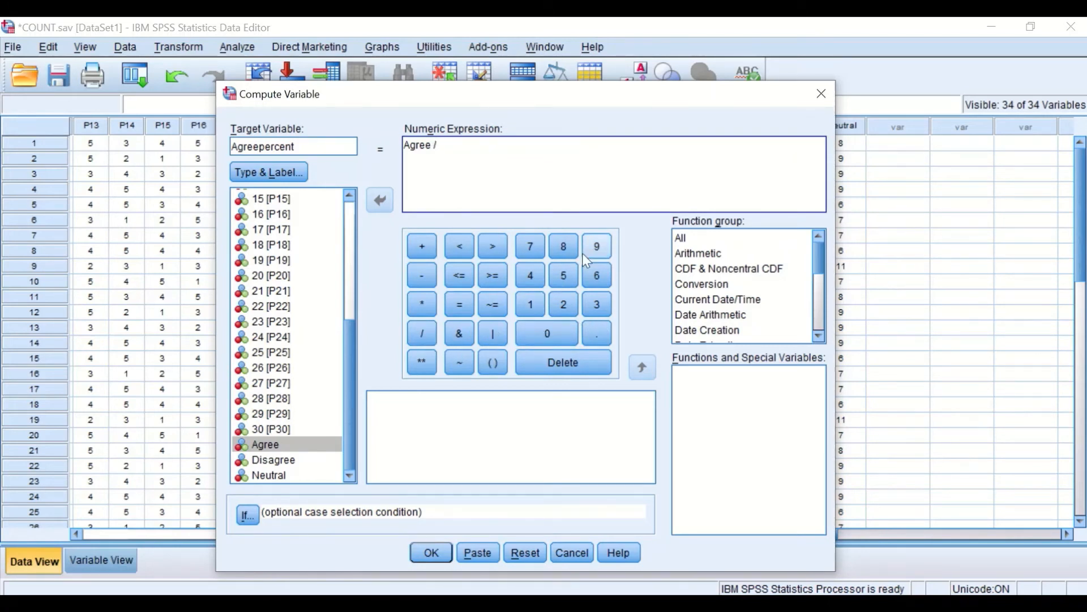
{"action": "left_click", "coordinate": [597, 300]}
{"action": "left_click", "coordinate": [536, 331]}
{"action": "left_click", "coordinate": [421, 303]}
{"action": "left_click", "coordinate": [530, 306]}
{"action": "left_click", "coordinate": [547, 334]}
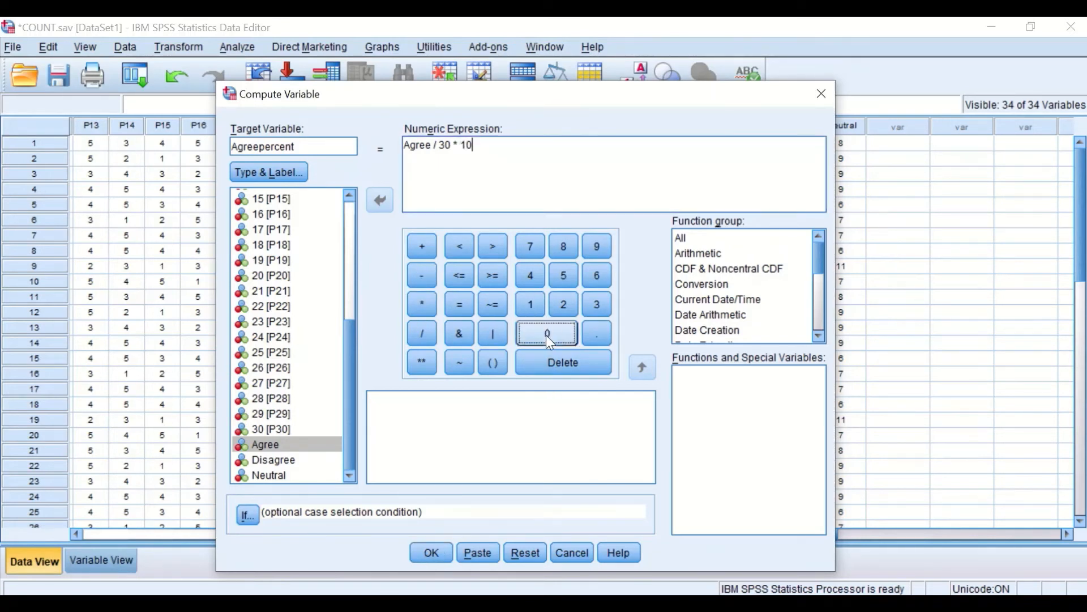
{"action": "left_click", "coordinate": [547, 334]}
{"action": "left_click", "coordinate": [429, 554]}
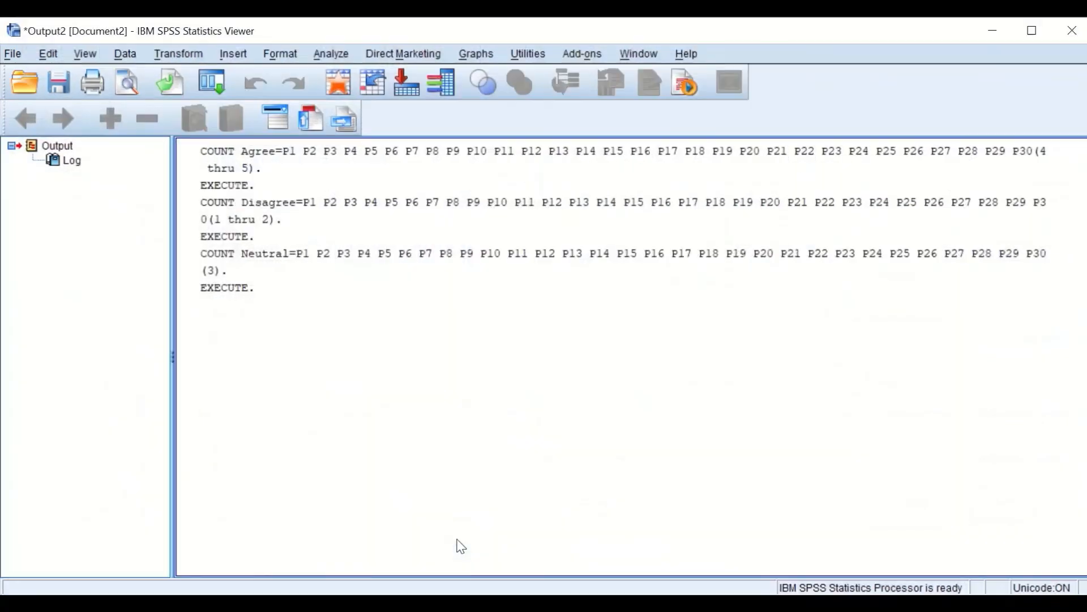
- Return from the output to the dataset and set the Agreepercent variable's decimals to 0
{"action": "left_click", "coordinate": [993, 30]}
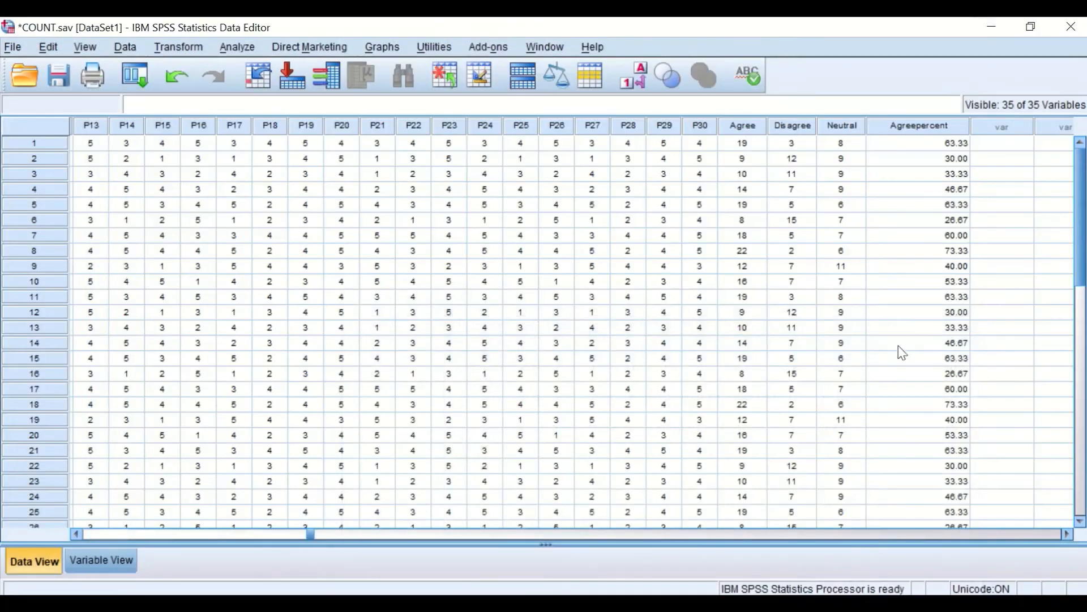
{"action": "left_click", "coordinate": [82, 559]}
{"action": "left_click", "coordinate": [261, 504]}
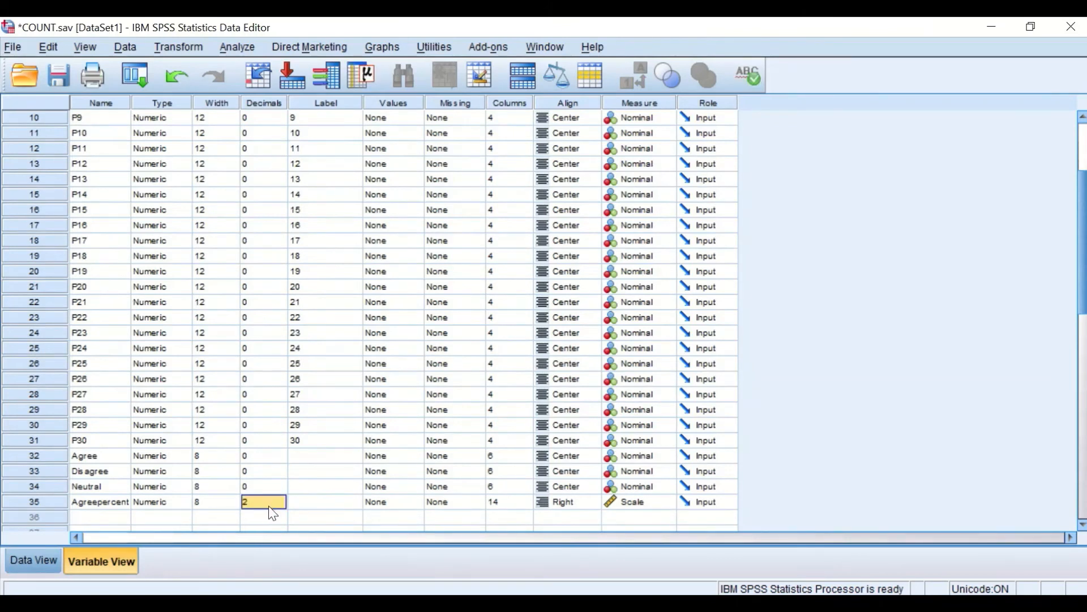
{"action": "left_click", "coordinate": [275, 505]}
{"action": "left_click", "coordinate": [279, 506]}
- Set the Agreepercent variable's column width to 7 and its alignment to Center
{"action": "left_click", "coordinate": [522, 503]}
{"action": "left_click", "coordinate": [572, 505]}
{"action": "left_click", "coordinate": [593, 503]}
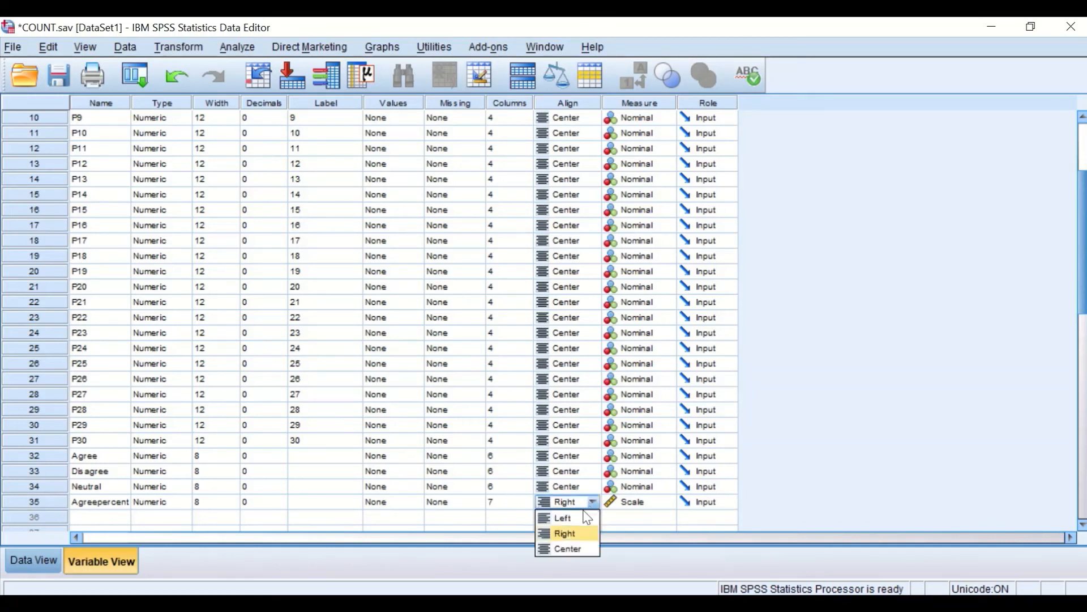
{"action": "left_click", "coordinate": [585, 549]}
- Check the Agreepercent values for all cases in the data grid
{"action": "left_click", "coordinate": [33, 560]}
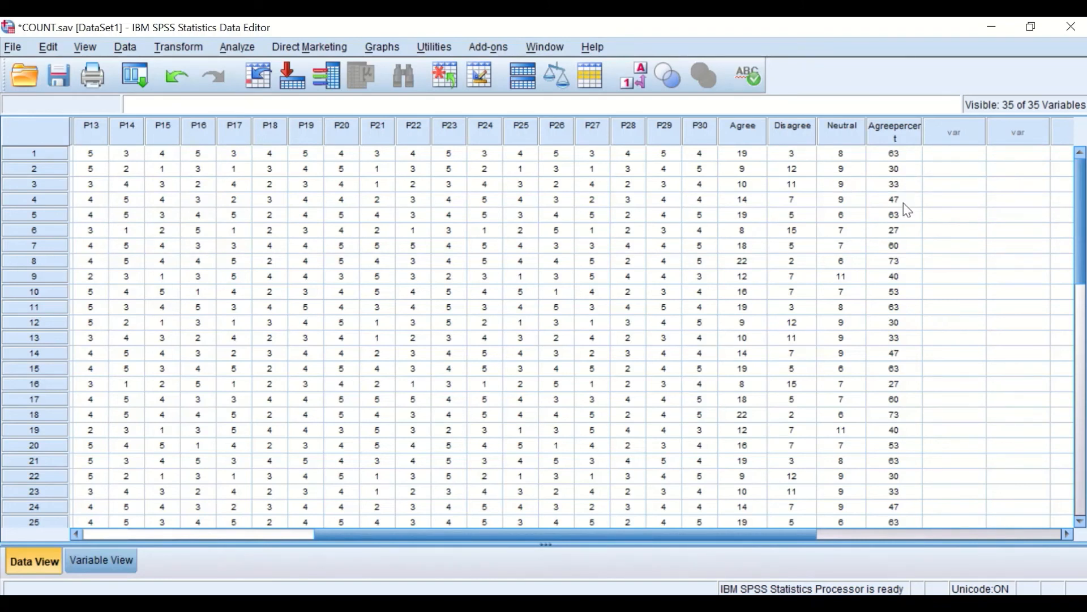
{"action": "scroll", "coordinate": [907, 210], "scroll_direction": "down", "scroll_amount": 3}
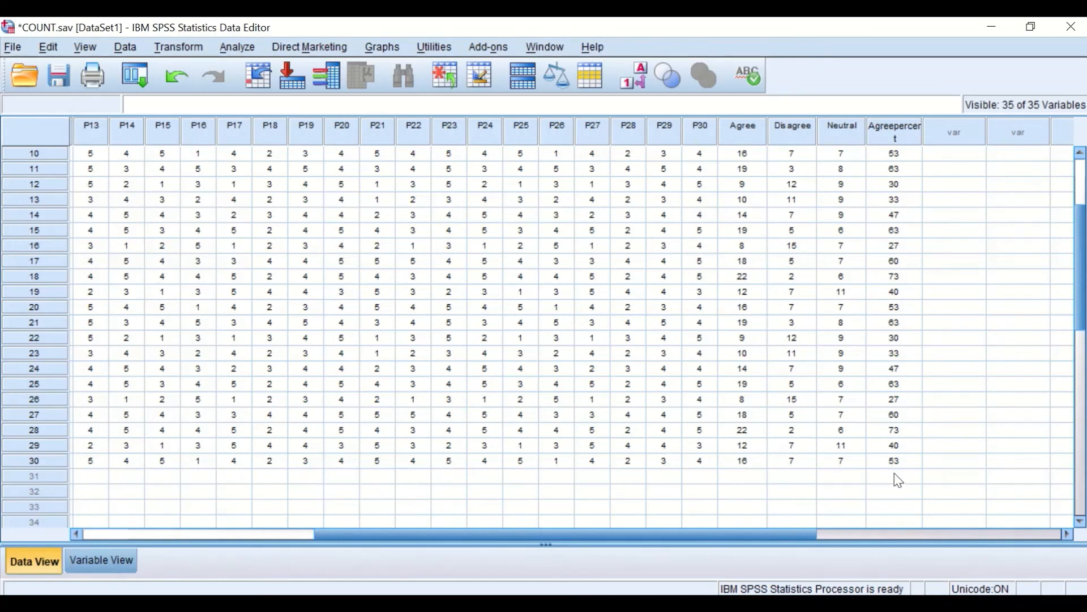
{"action": "scroll", "coordinate": [910, 477], "scroll_direction": "up", "scroll_amount": 3}
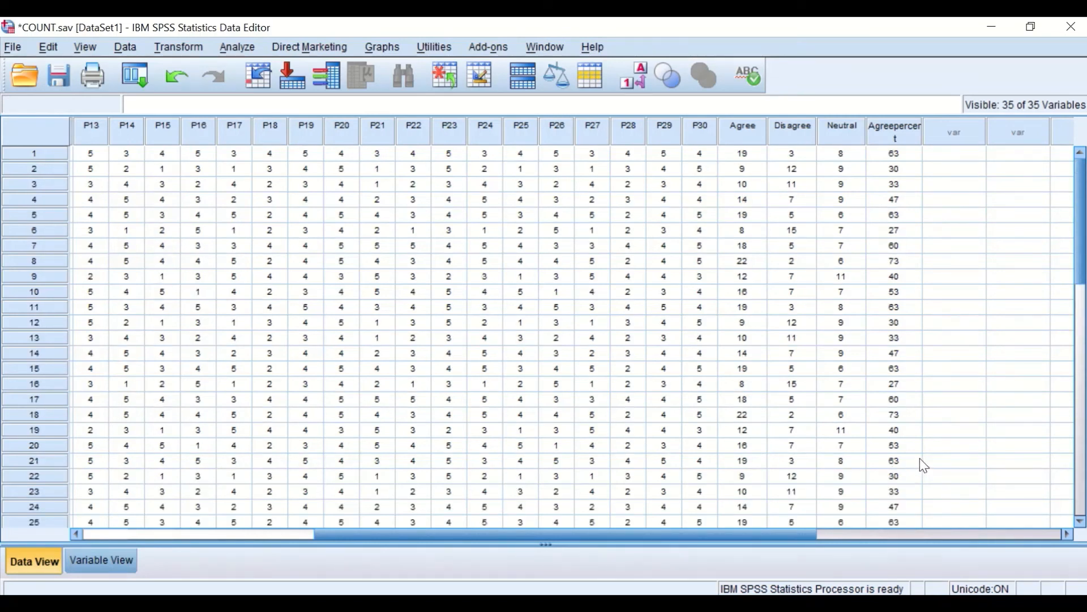
{"action": "scroll", "coordinate": [925, 448], "scroll_direction": "down", "scroll_amount": 3}
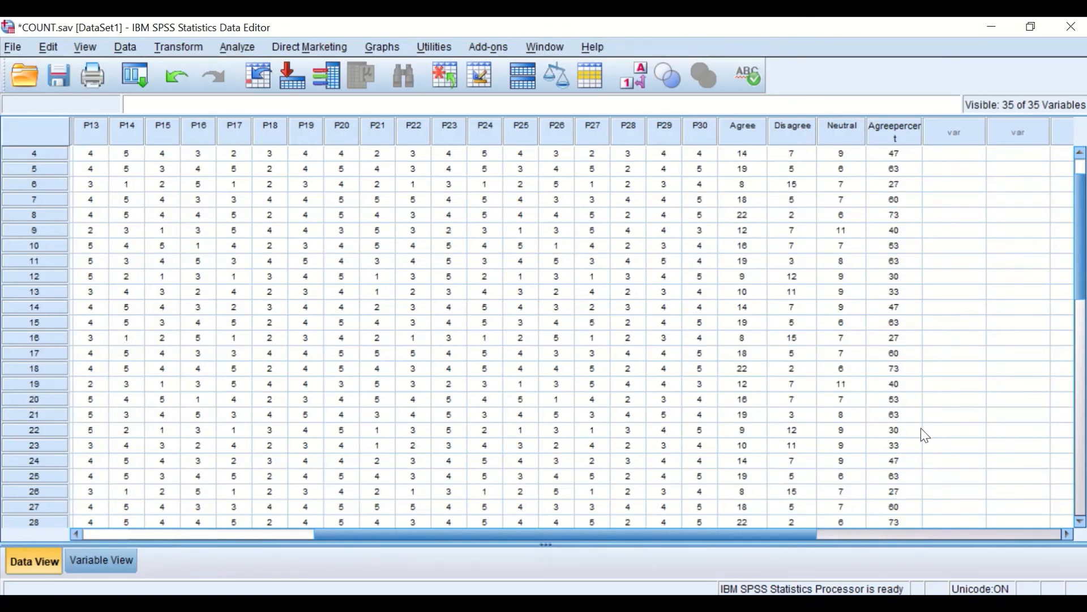
{"action": "scroll", "coordinate": [925, 435], "scroll_direction": "up", "scroll_amount": 3}
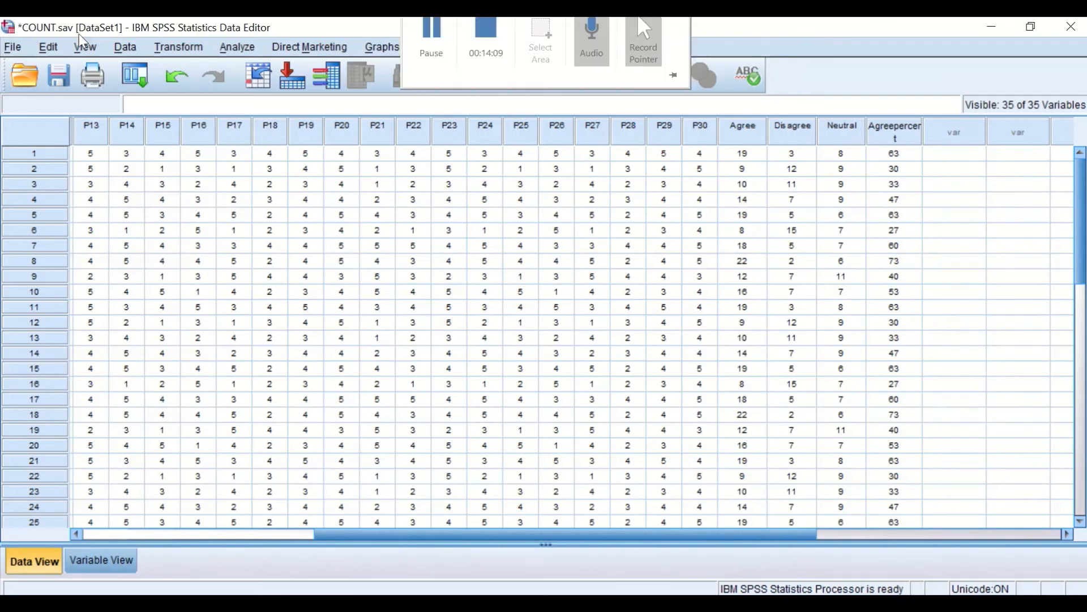
- Clear the previous Compute Variable settings and enter Disagreepercent as the new target variable
{"action": "left_click", "coordinate": [180, 47]}
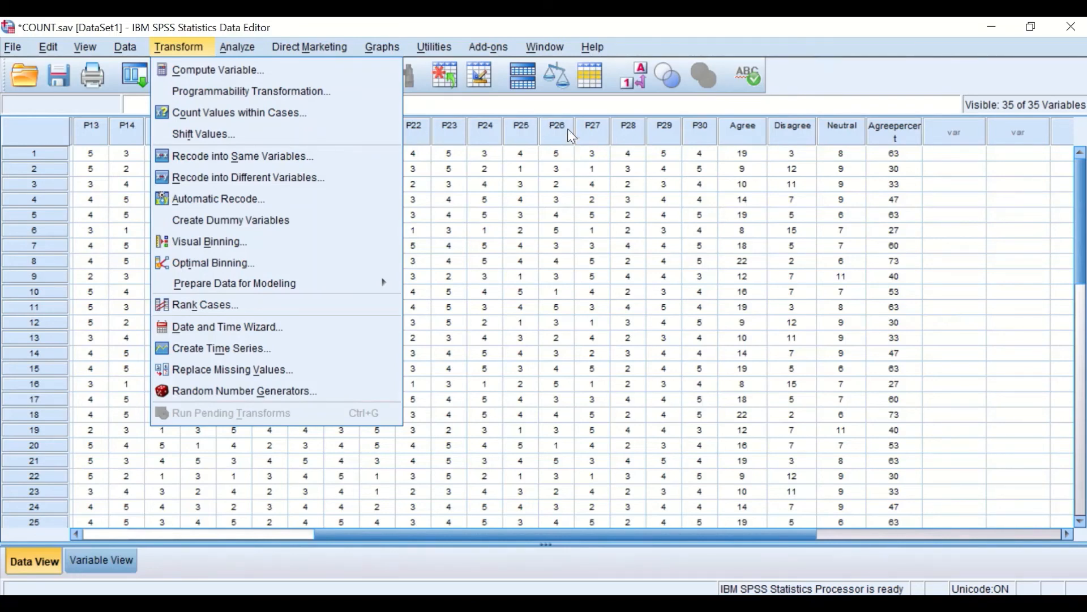
{"action": "left_click", "coordinate": [218, 70]}
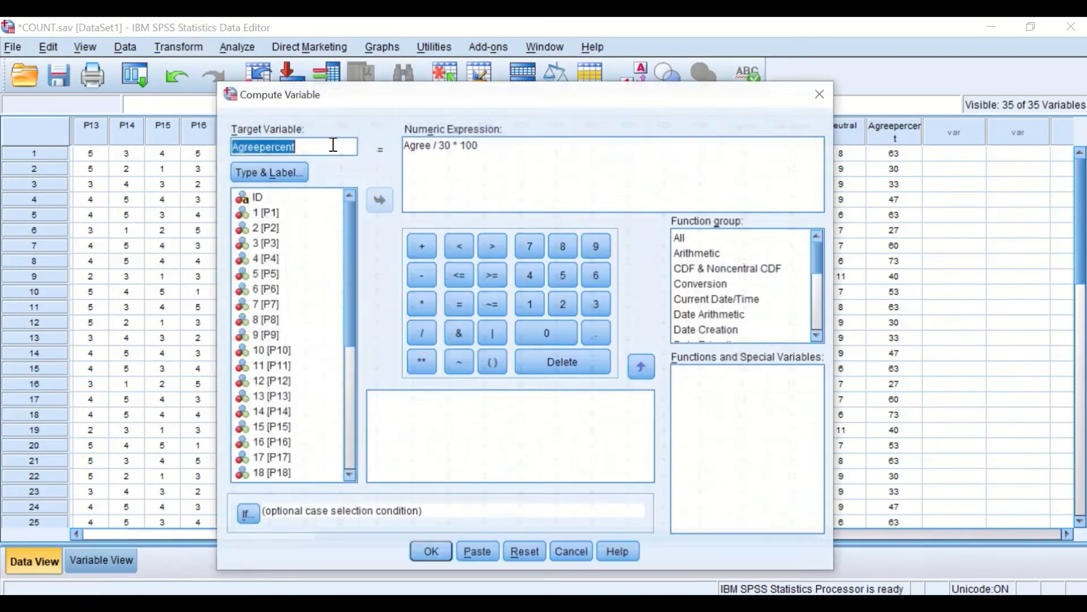
{"action": "left_click", "coordinate": [524, 554]}
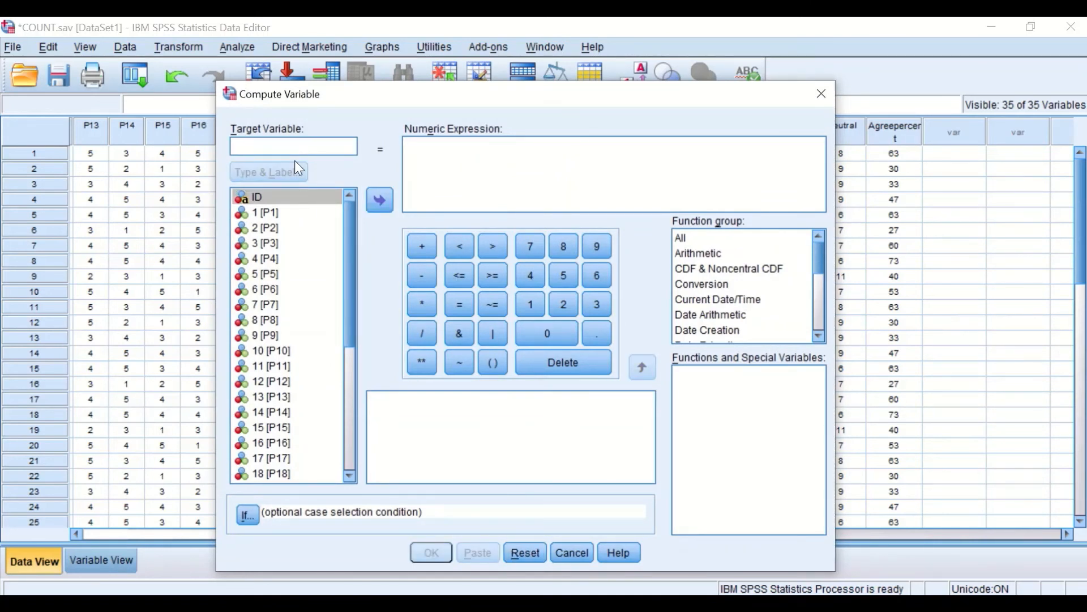
{"action": "type", "text": "Disagrr"}
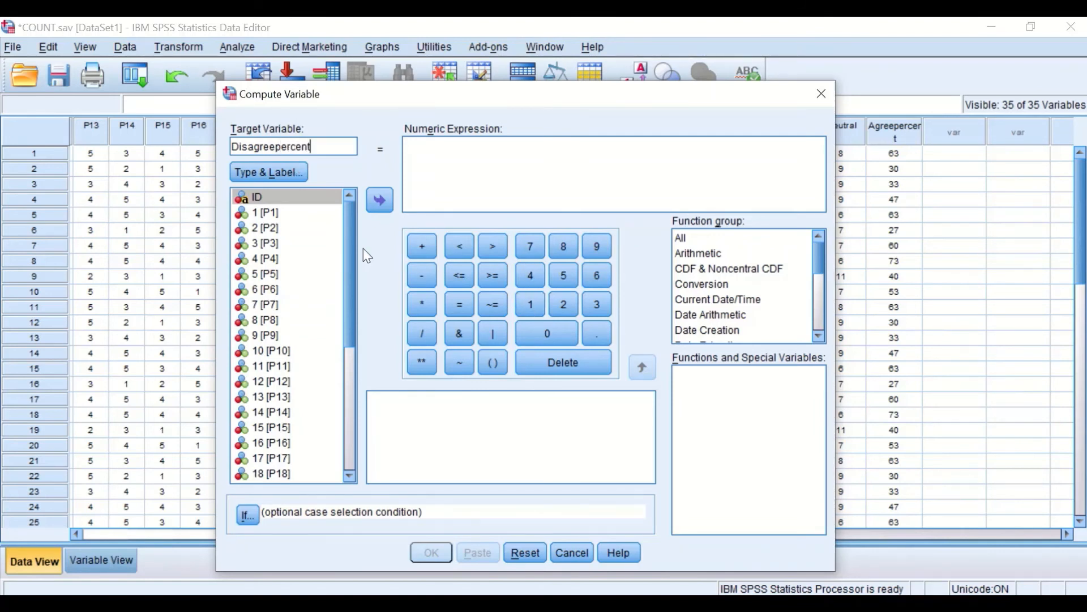
- Build the numeric expression Disagree / 30 * 100 for Disagreepercent and run the computation
{"action": "left_click_drag", "start_coordinate": [351, 253], "coordinate": [352, 416]}
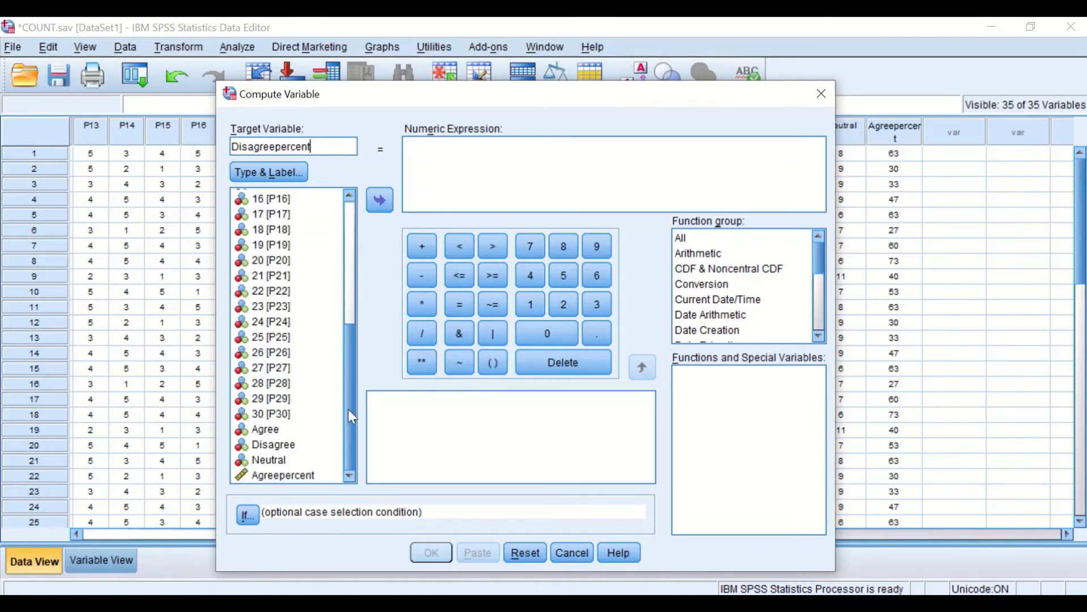
{"action": "left_click", "coordinate": [267, 444]}
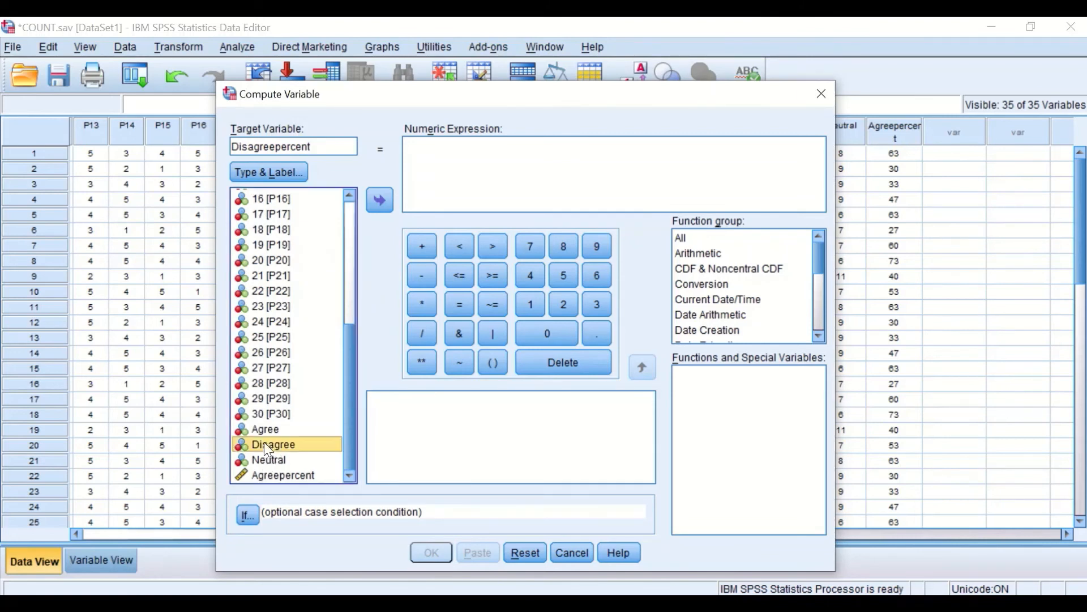
{"action": "left_click", "coordinate": [380, 198]}
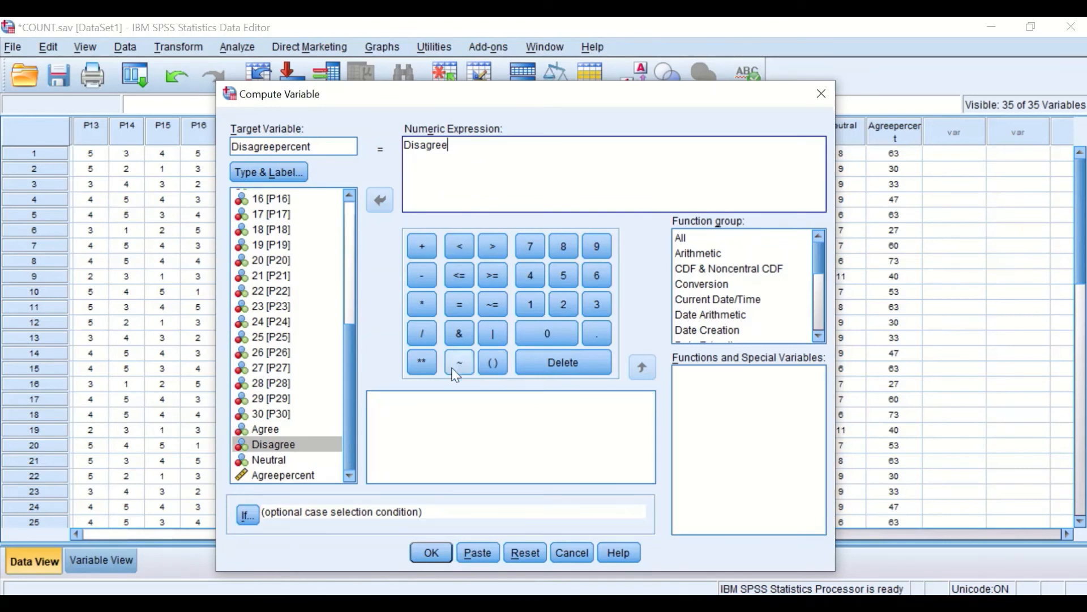
{"action": "left_click", "coordinate": [422, 334]}
{"action": "left_click", "coordinate": [595, 303]}
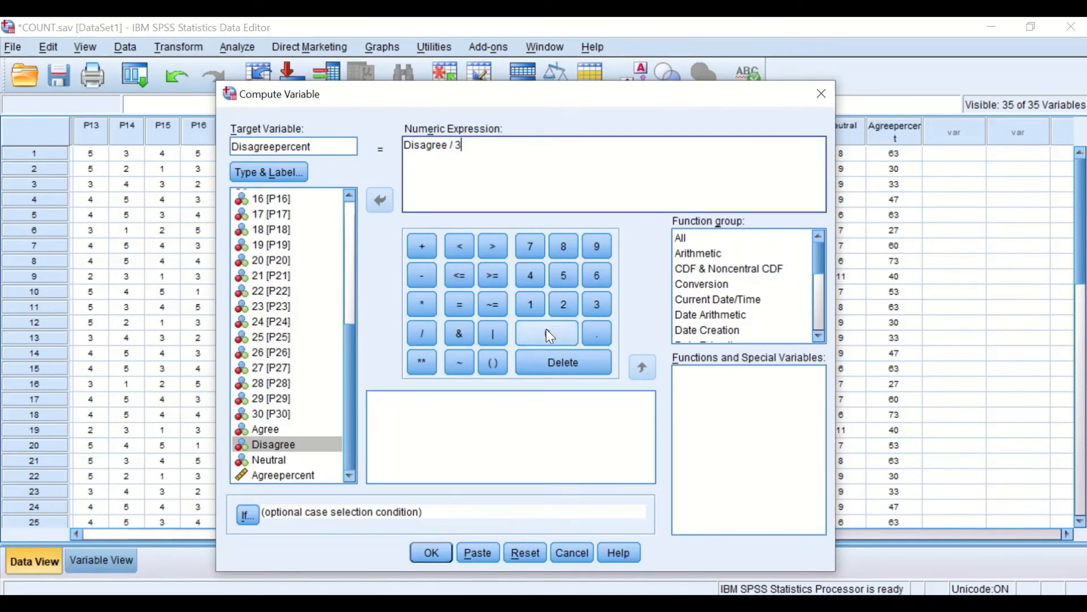
{"action": "left_click", "coordinate": [546, 332]}
{"action": "left_click", "coordinate": [421, 304]}
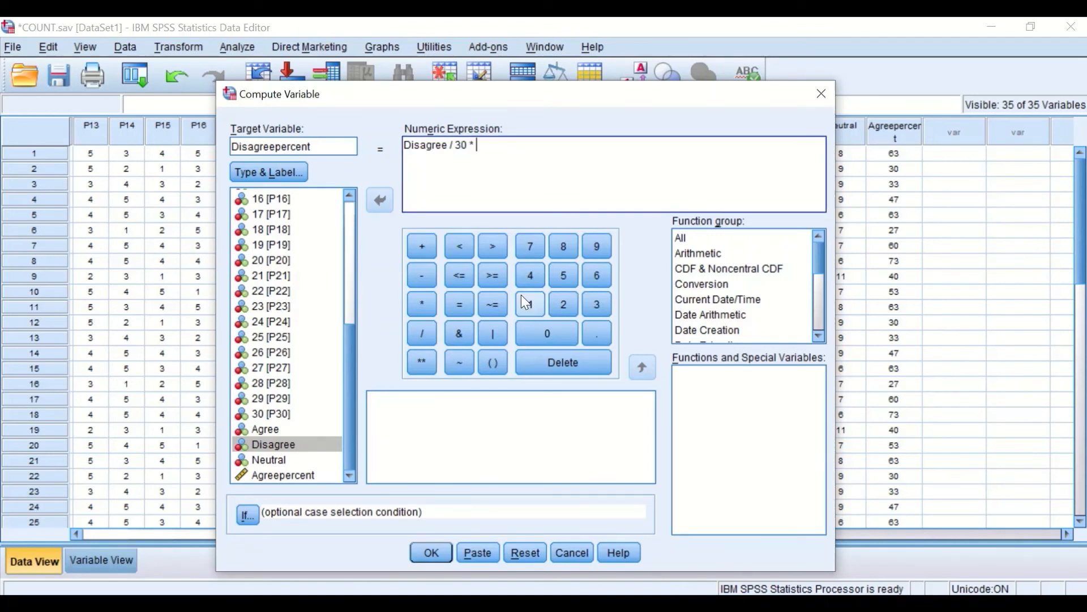
{"action": "left_click", "coordinate": [542, 299]}
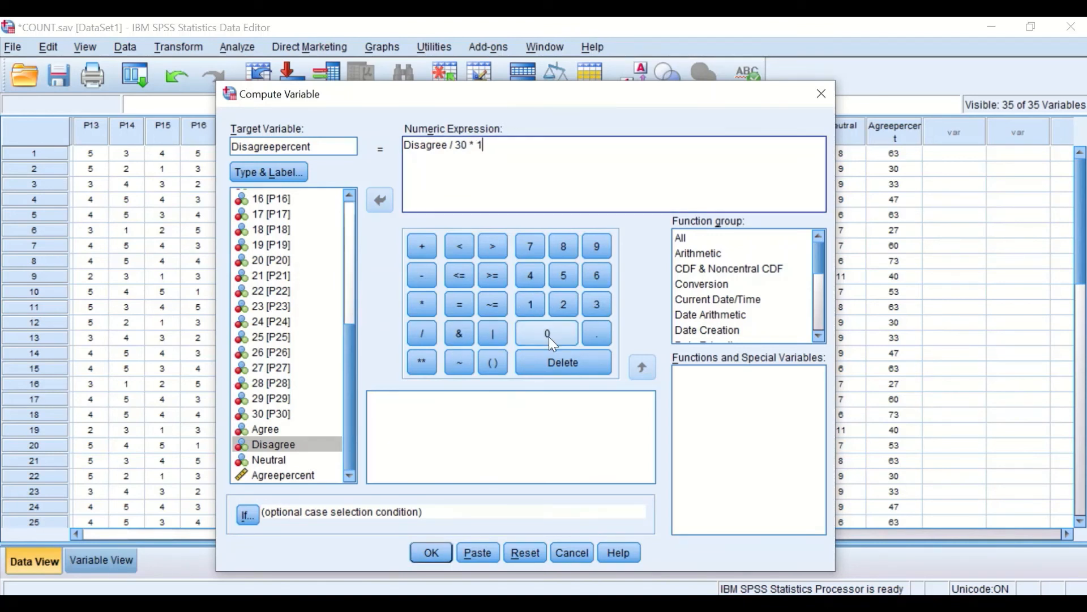
{"action": "left_click", "coordinate": [549, 336]}
{"action": "left_click", "coordinate": [548, 335]}
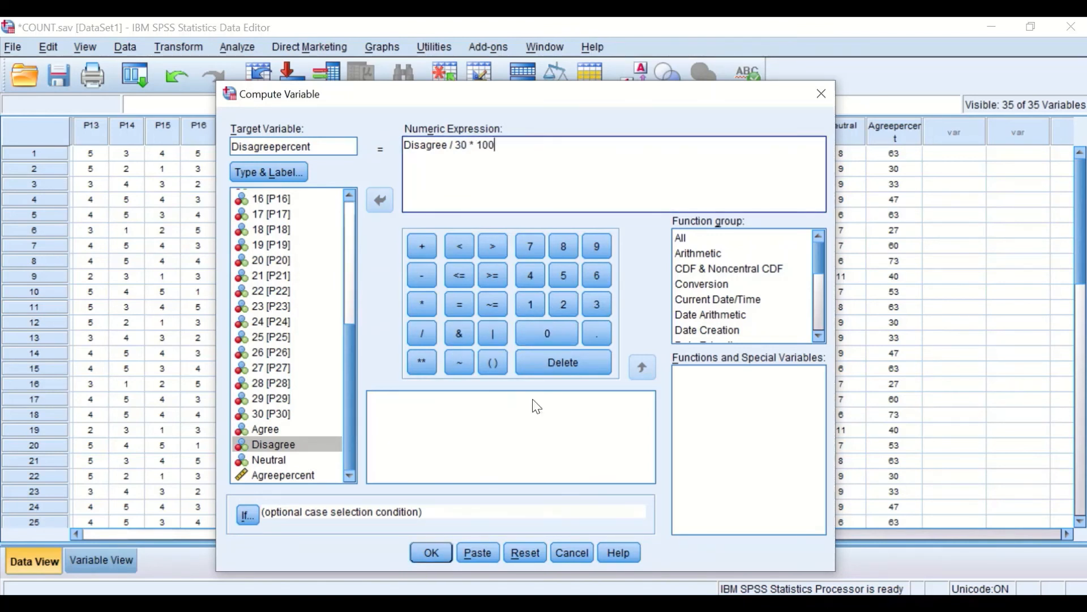
{"action": "left_click", "coordinate": [442, 559]}
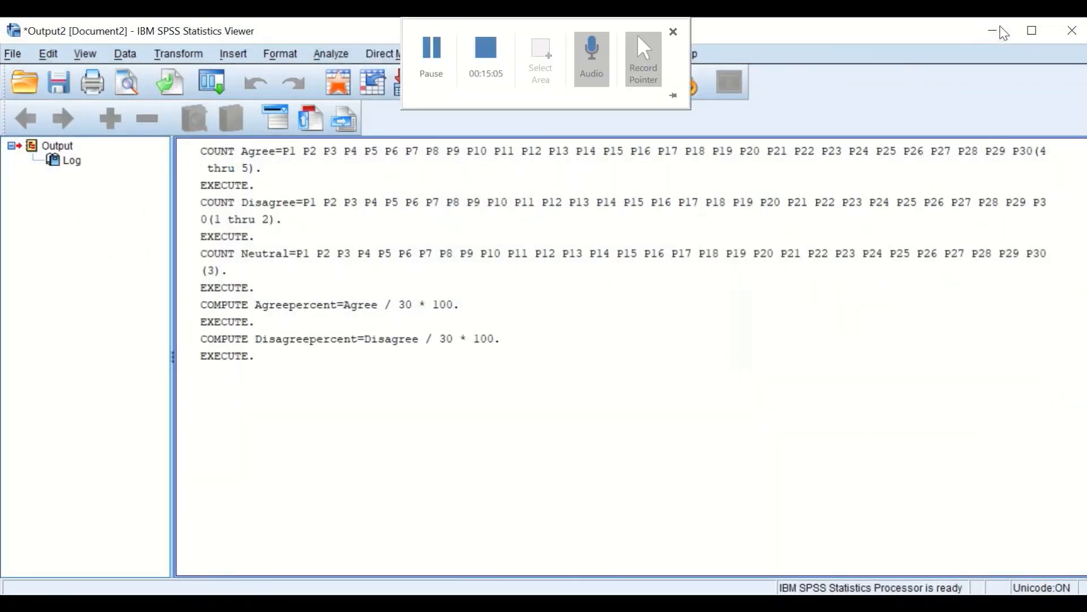
- Return to the Data Editor and set the Disagreepercent variable's decimals to 0
{"action": "left_click", "coordinate": [1004, 33]}
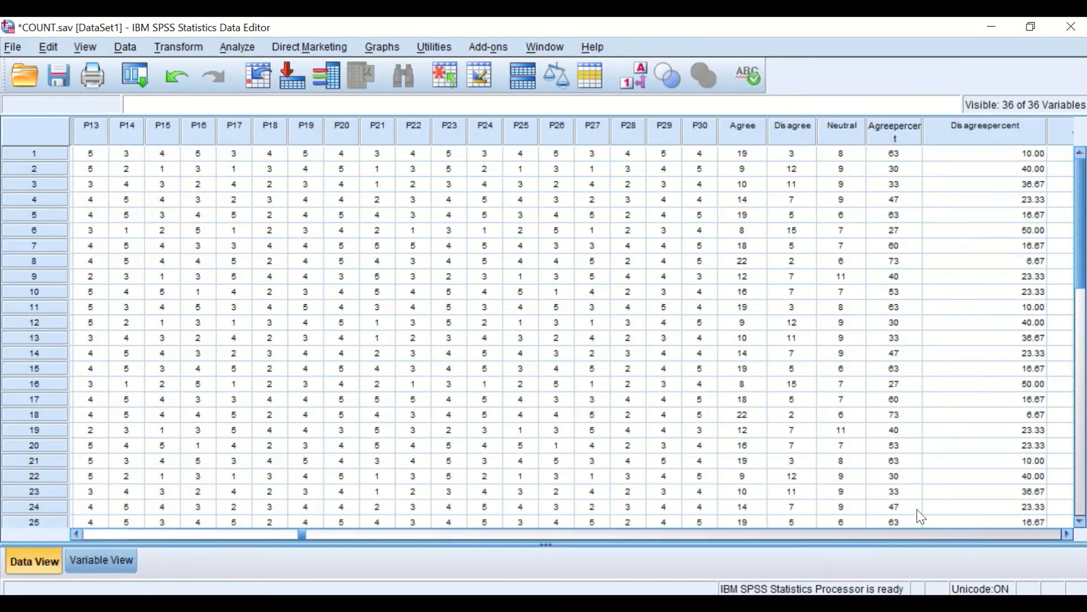
{"action": "left_click", "coordinate": [1068, 534]}
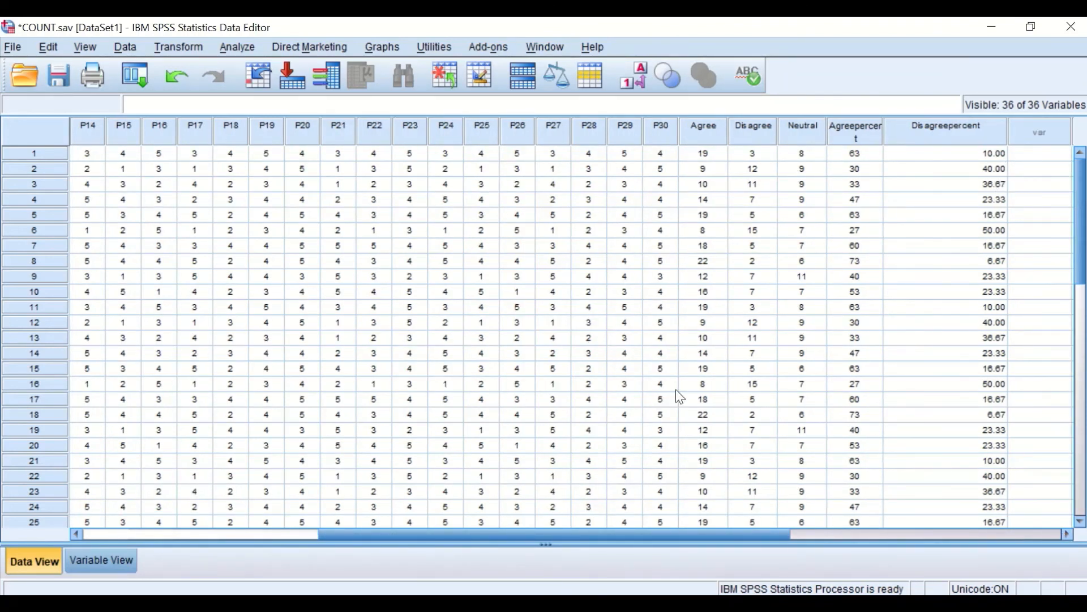
{"action": "left_click", "coordinate": [101, 560]}
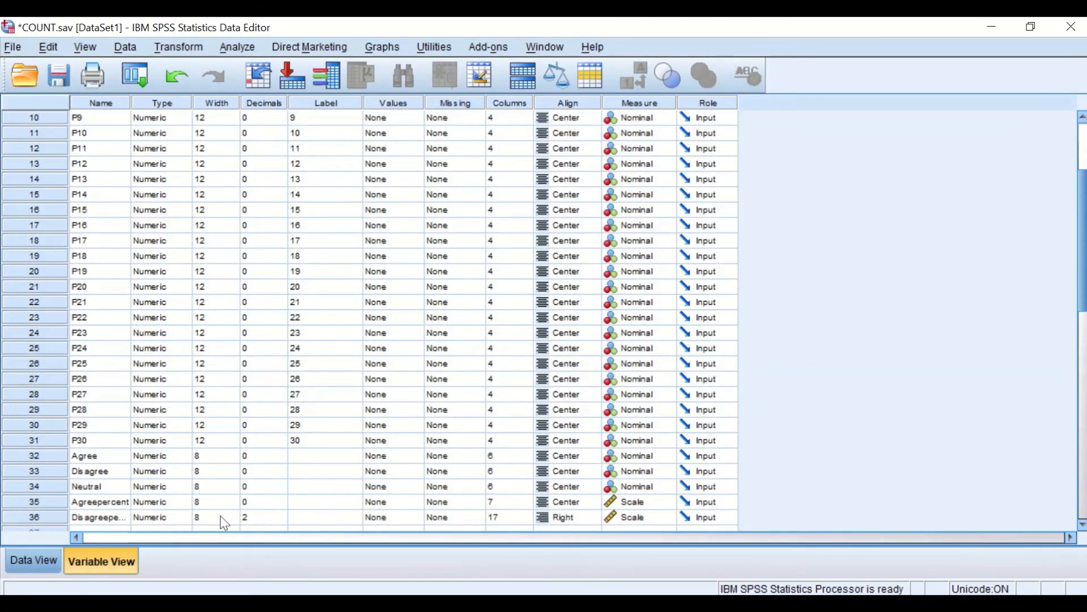
{"action": "left_click", "coordinate": [263, 517]}
{"action": "left_click", "coordinate": [281, 521]}
{"action": "left_click", "coordinate": [280, 521]}
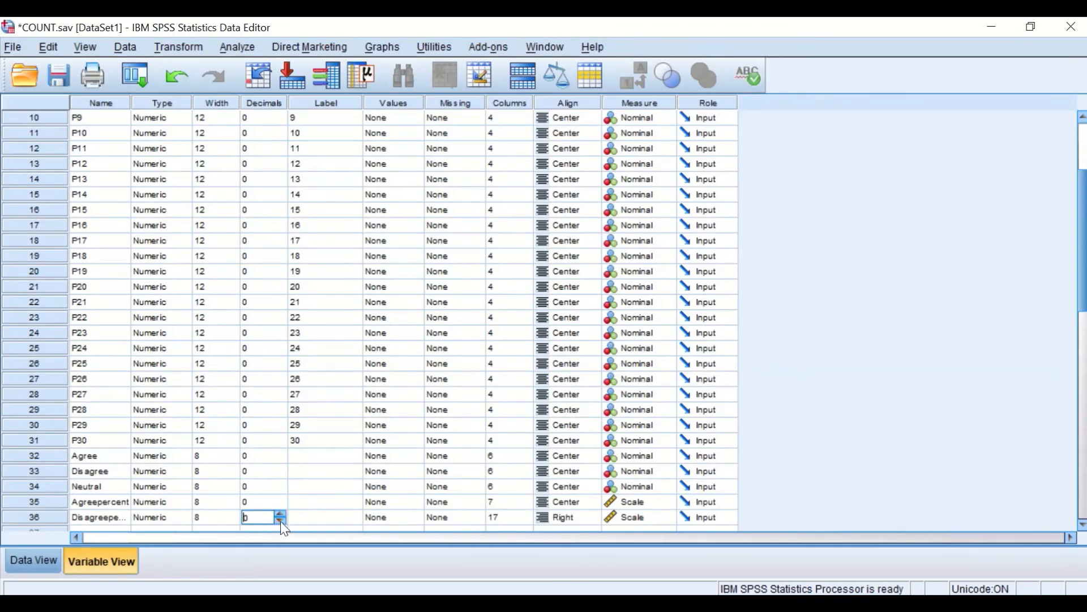
- Set the Disagreepercent variable's column width to 7 and its alignment to Center
{"action": "left_click", "coordinate": [492, 517]}
{"action": "left_click", "coordinate": [526, 520]}
{"action": "left_click", "coordinate": [572, 519]}
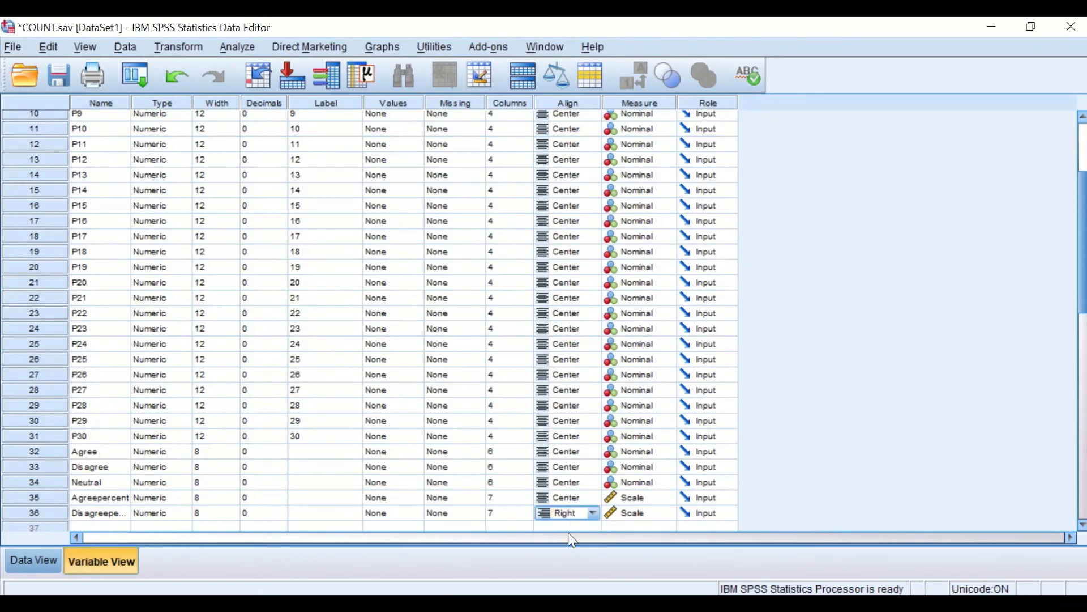
{"action": "left_click", "coordinate": [564, 515]}
{"action": "left_click", "coordinate": [582, 561]}
- Check the Disagreepercent values for all cases against the item responses in the data grid
{"action": "left_click", "coordinate": [43, 559]}
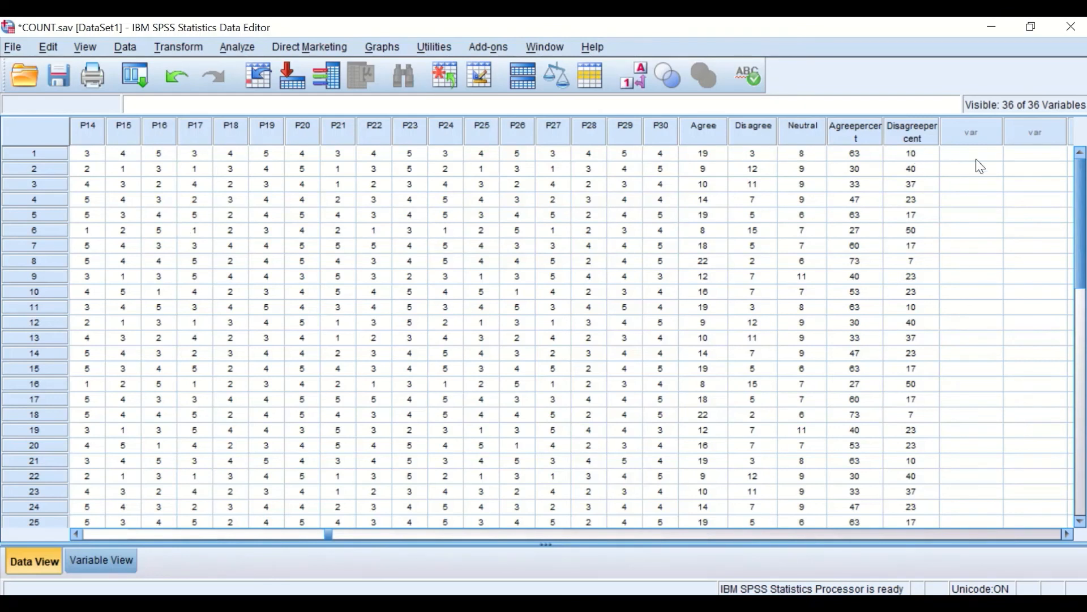
{"action": "scroll", "coordinate": [922, 425], "scroll_direction": "down", "scroll_amount": 3}
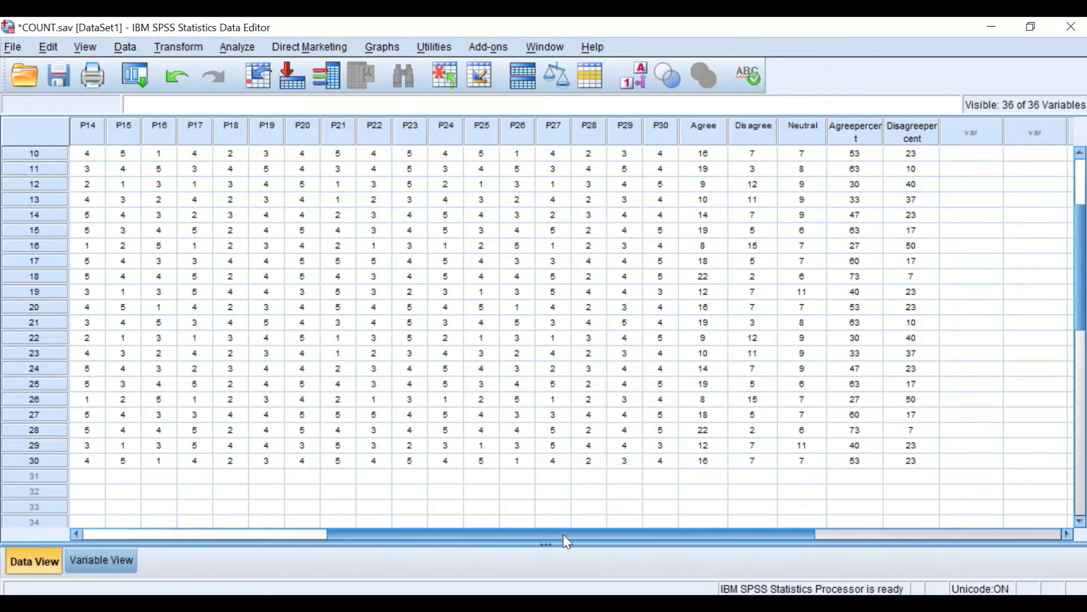
{"action": "left_click_drag", "start_coordinate": [538, 532], "coordinate": [238, 529]}
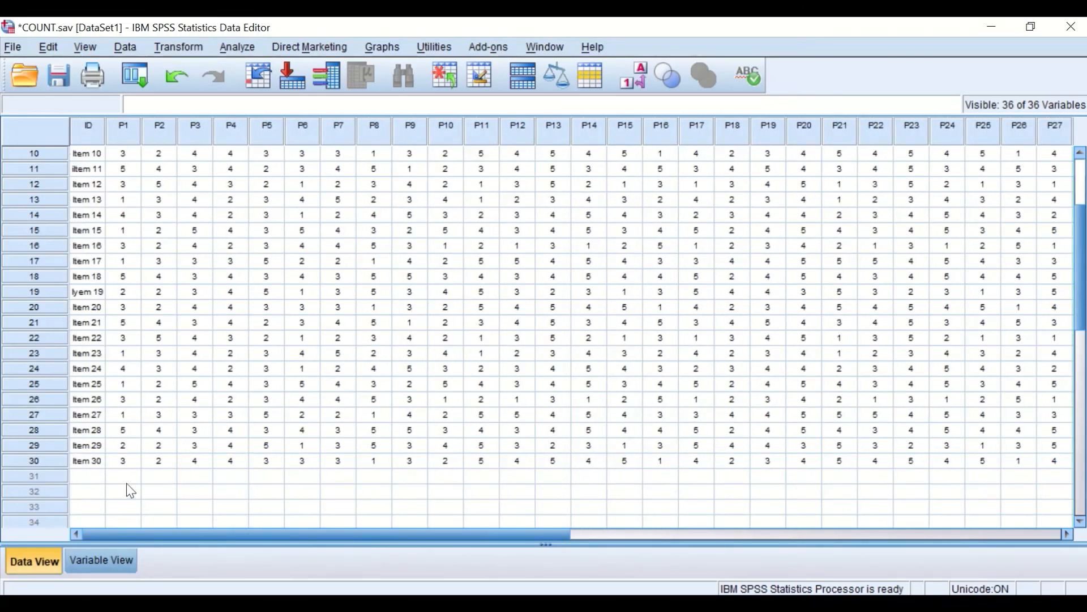
{"action": "left_click_drag", "start_coordinate": [348, 532], "coordinate": [672, 536]}
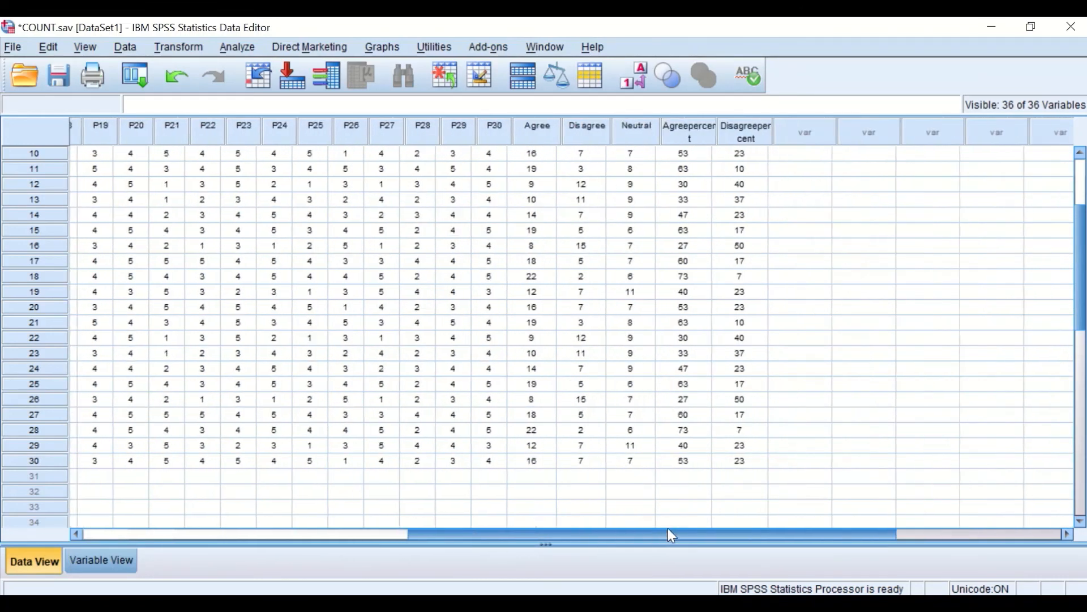
- Clear the previous Compute Variable settings and enter Neutralpercentage as the new target variable
{"action": "left_click", "coordinate": [190, 48]}
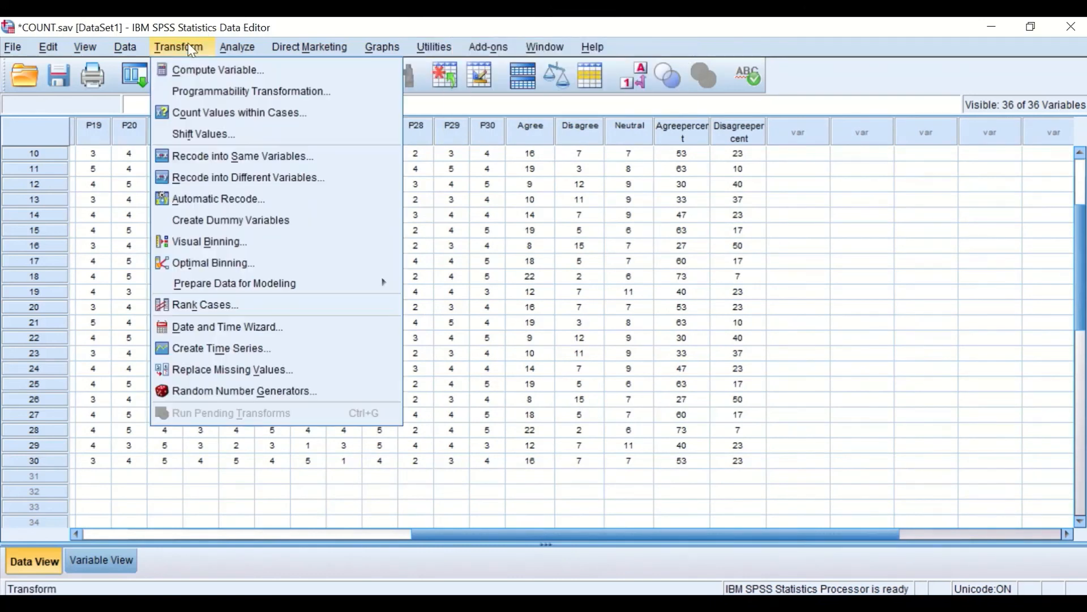
{"action": "left_click", "coordinate": [198, 73]}
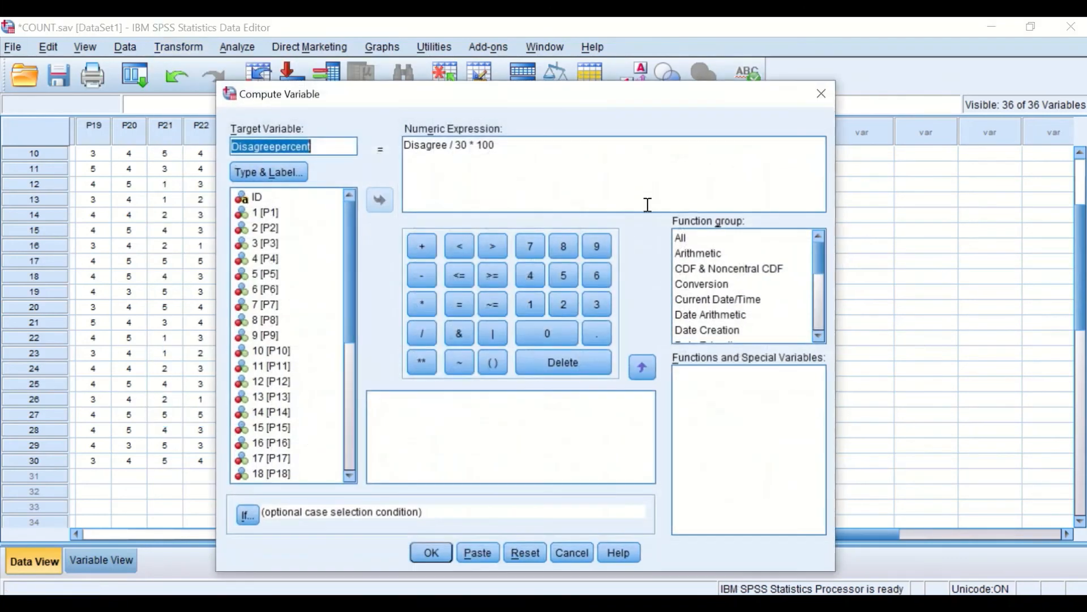
{"action": "left_click", "coordinate": [524, 552]}
{"action": "left_click_drag", "start_coordinate": [576, 98], "coordinate": [561, 70]}
{"action": "type", "text": "Neutra"}
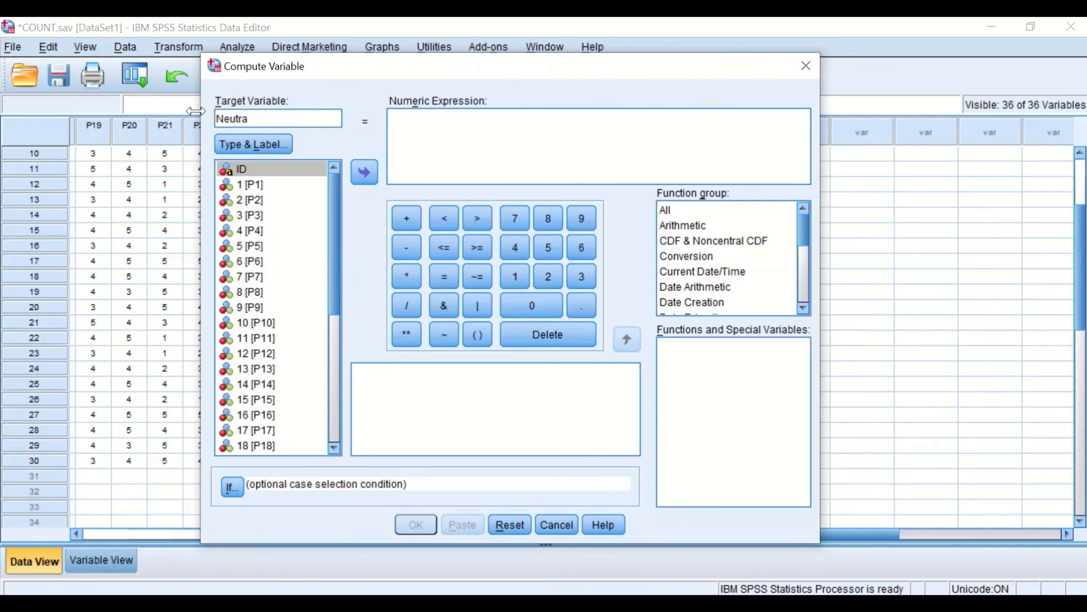
{"action": "type", "text": "lpercentage"}
- Build the numeric expression Neutral / 30 * 100 for Neutralpercentage and run the computation
{"action": "scroll", "coordinate": [340, 247], "scroll_direction": "down", "scroll_amount": 1}
{"action": "scroll", "coordinate": [339, 248], "scroll_direction": "down", "scroll_amount": 5}
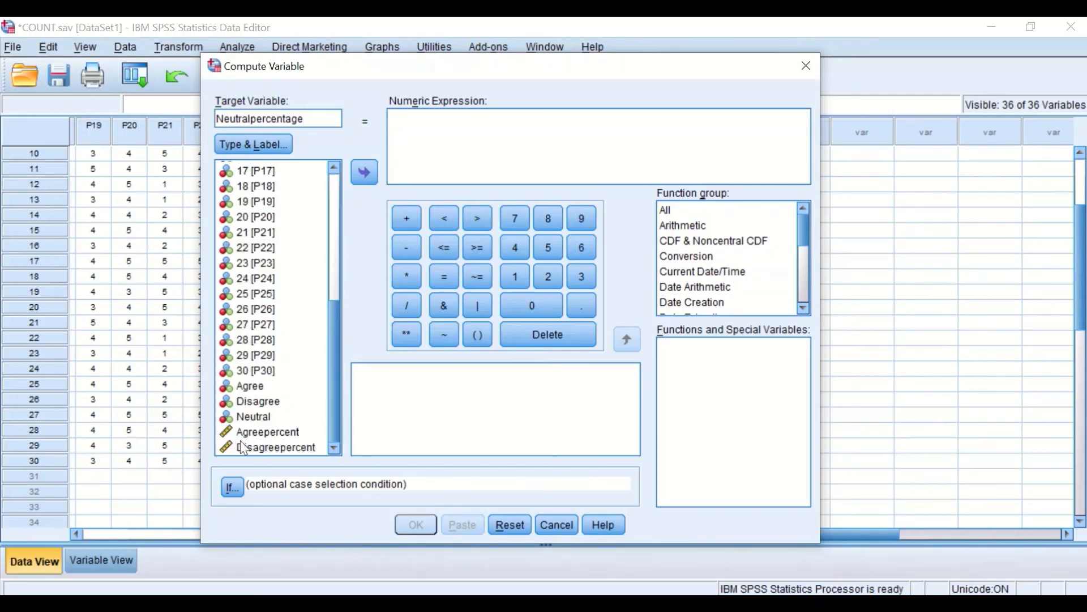
{"action": "left_click", "coordinate": [253, 419]}
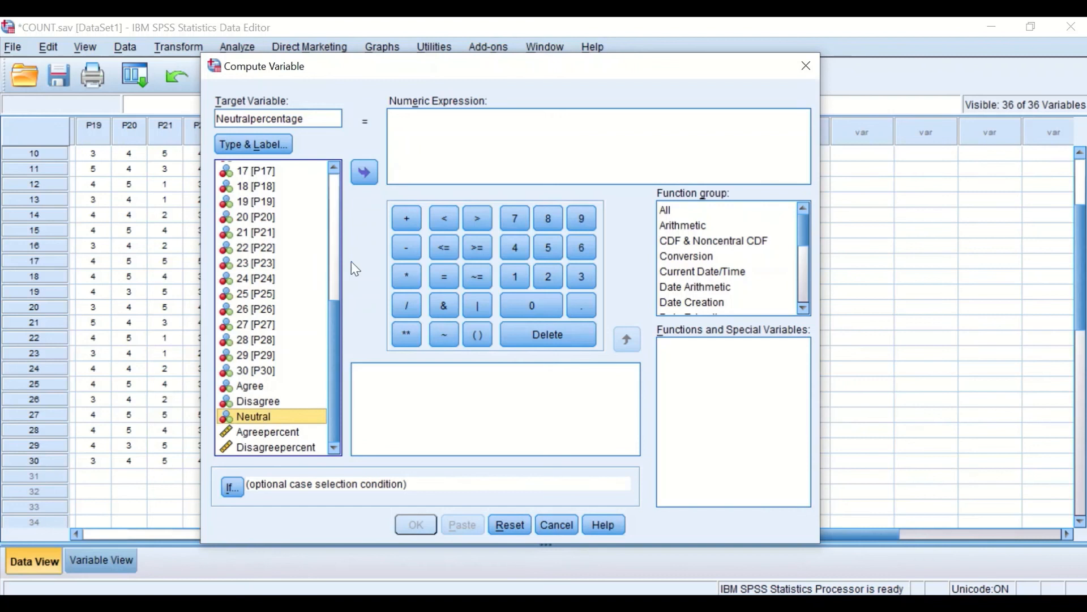
{"action": "left_click", "coordinate": [369, 172]}
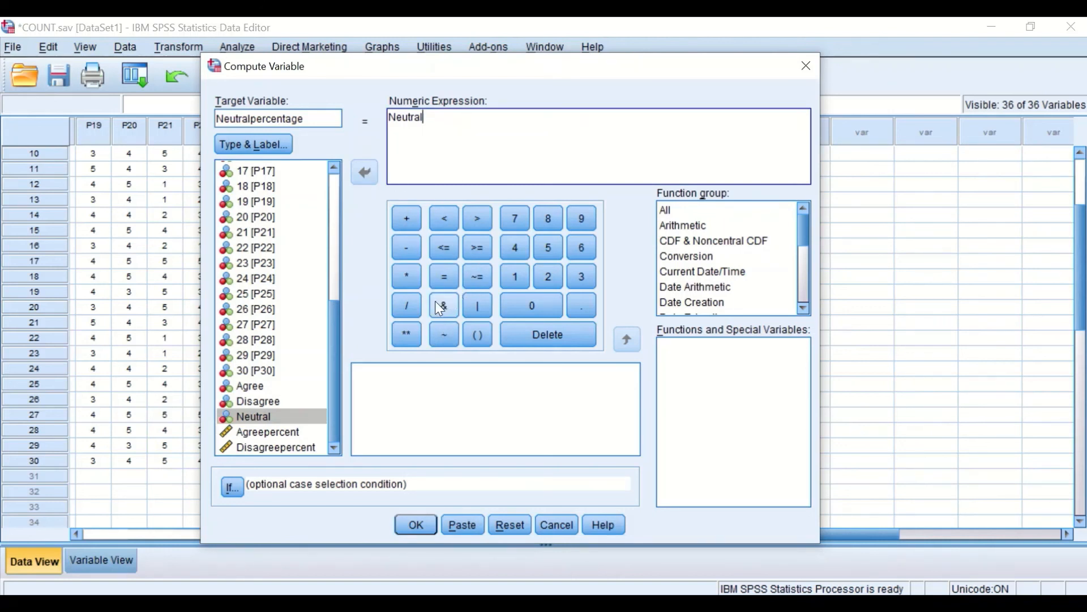
{"action": "left_click", "coordinate": [585, 274]}
{"action": "left_click", "coordinate": [542, 303]}
{"action": "left_click", "coordinate": [408, 280]}
{"action": "left_click", "coordinate": [515, 277]}
{"action": "left_click", "coordinate": [513, 303]}
{"action": "left_click", "coordinate": [513, 303]}
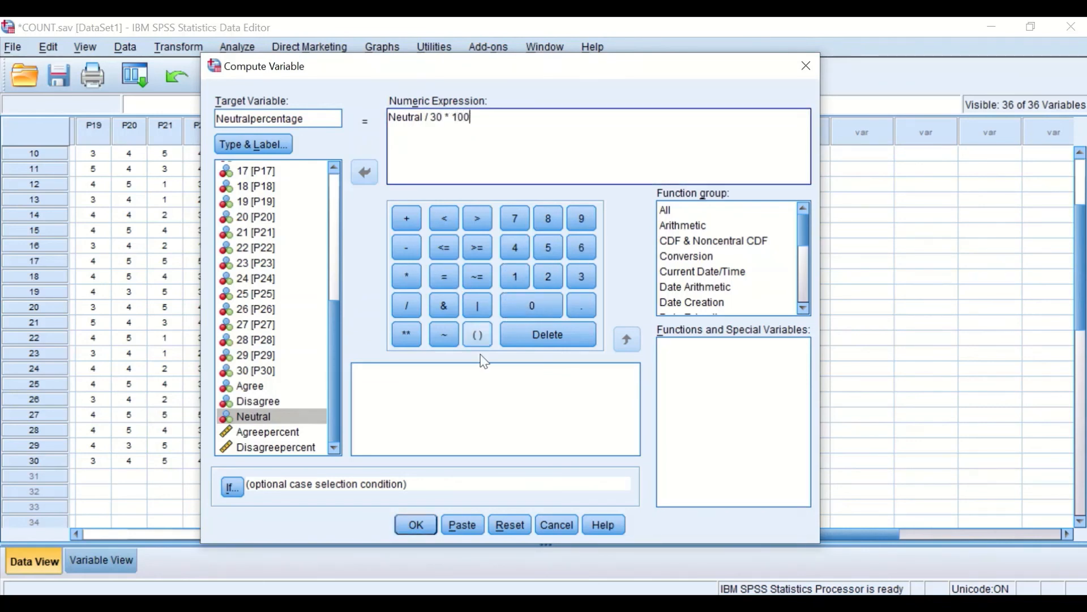
{"action": "left_click", "coordinate": [418, 526]}
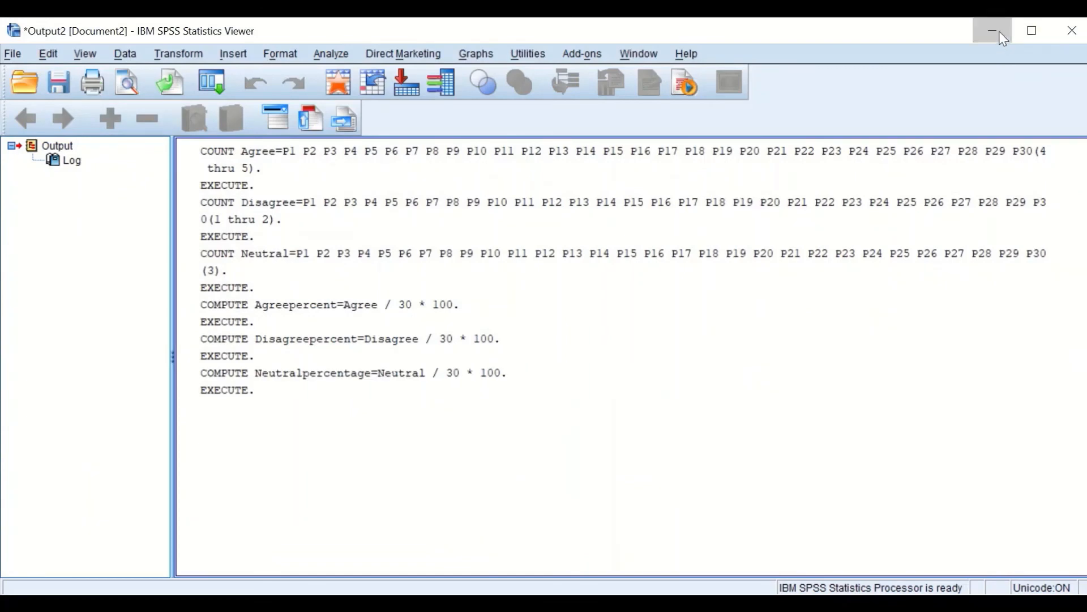
- Return to the Data Editor and set the Neutralpercentage variable's decimals to 0
{"action": "left_click", "coordinate": [993, 30]}
{"action": "scroll", "coordinate": [921, 306], "scroll_direction": "up", "scroll_amount": 3}
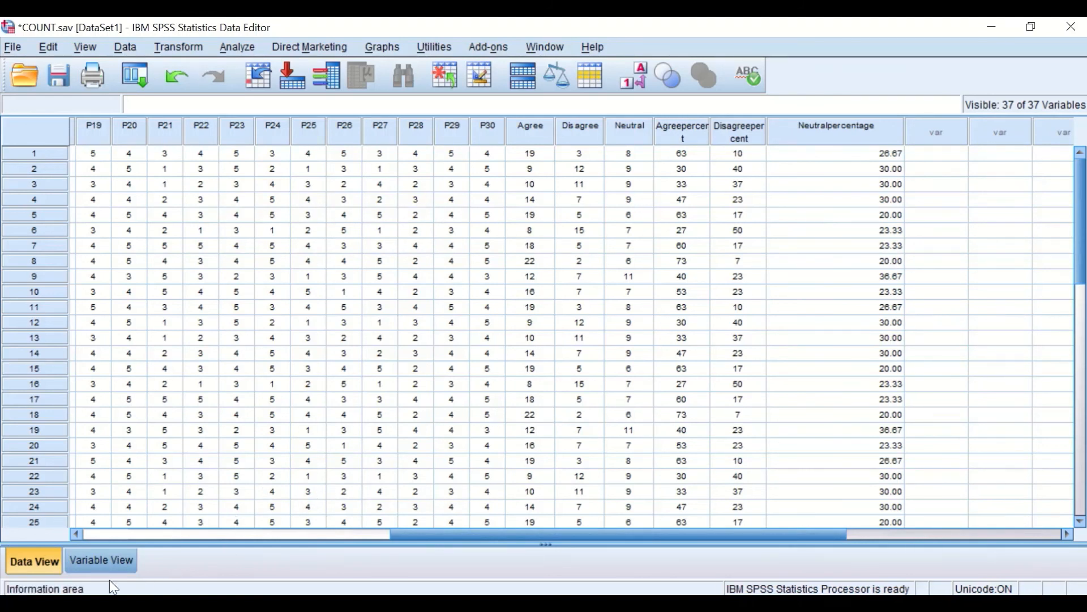
{"action": "left_click", "coordinate": [95, 562]}
{"action": "scroll", "coordinate": [253, 513], "scroll_direction": "down", "scroll_amount": 3}
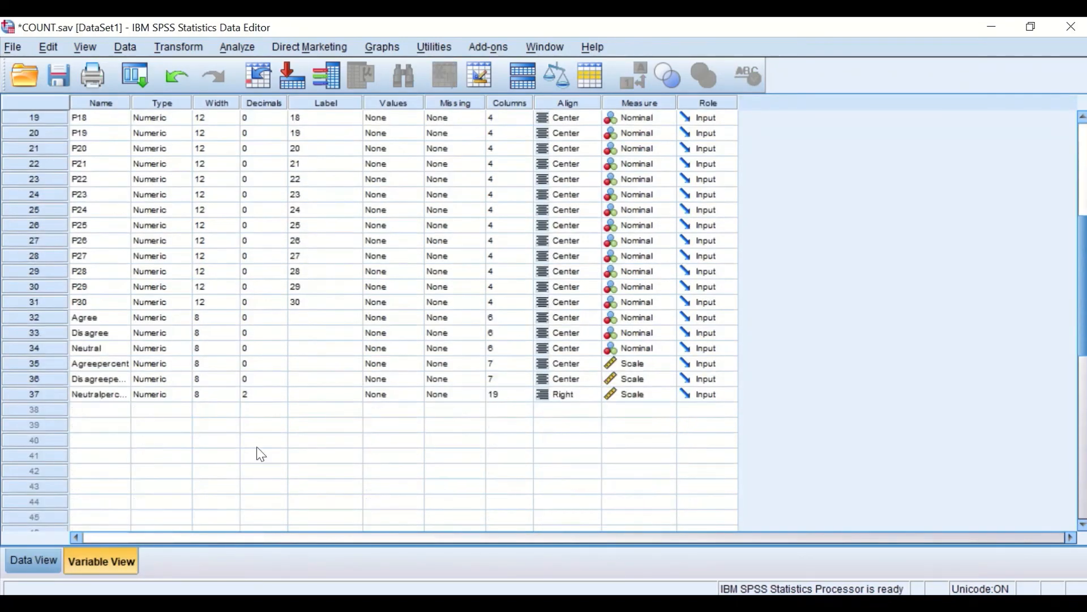
{"action": "left_click", "coordinate": [275, 397]}
{"action": "left_click", "coordinate": [280, 397]}
{"action": "left_click", "coordinate": [280, 397]}
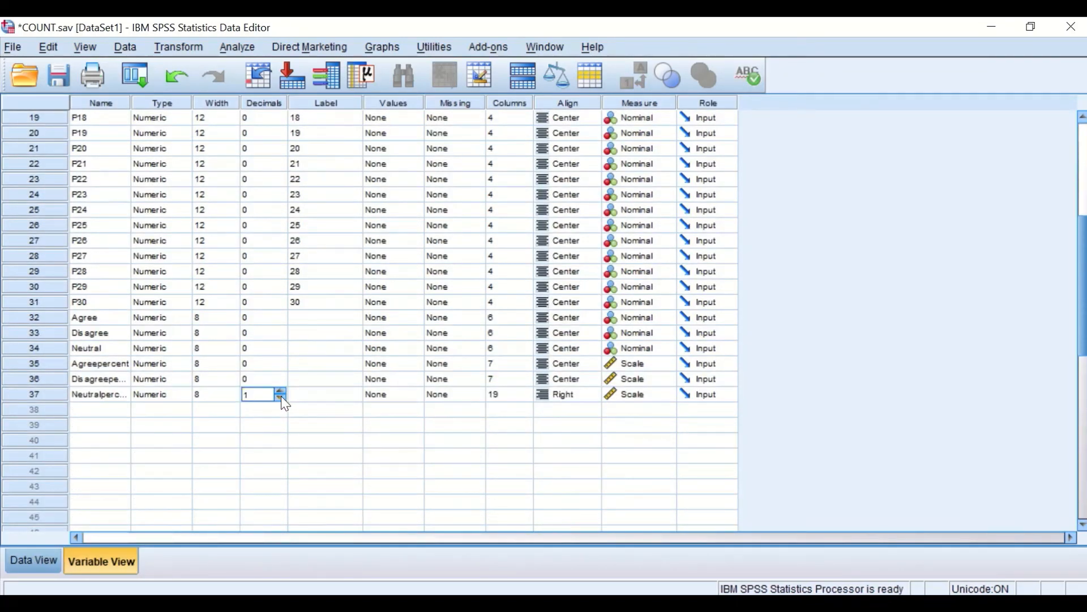
{"action": "left_click", "coordinate": [281, 397]}
- Set the Neutralpercentage variable's column width to 7 and its alignment to Center
{"action": "left_click", "coordinate": [521, 396]}
{"action": "left_click", "coordinate": [527, 398]}
{"action": "left_click", "coordinate": [526, 398]}
{"action": "left_click", "coordinate": [527, 398]}
{"action": "left_click", "coordinate": [526, 398]}
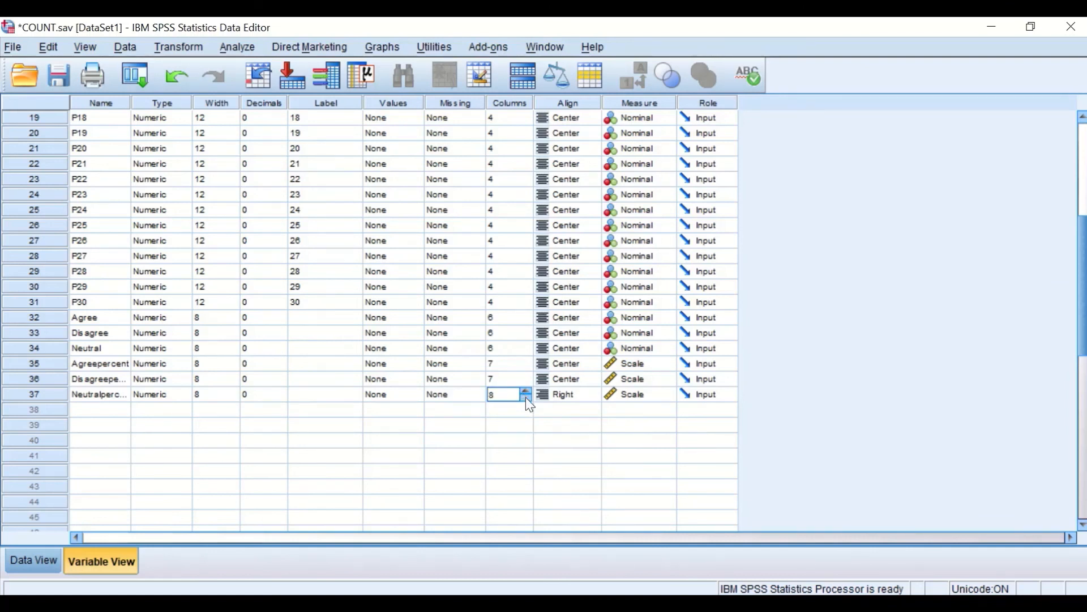
{"action": "left_click", "coordinate": [573, 399]}
{"action": "left_click", "coordinate": [566, 440]}
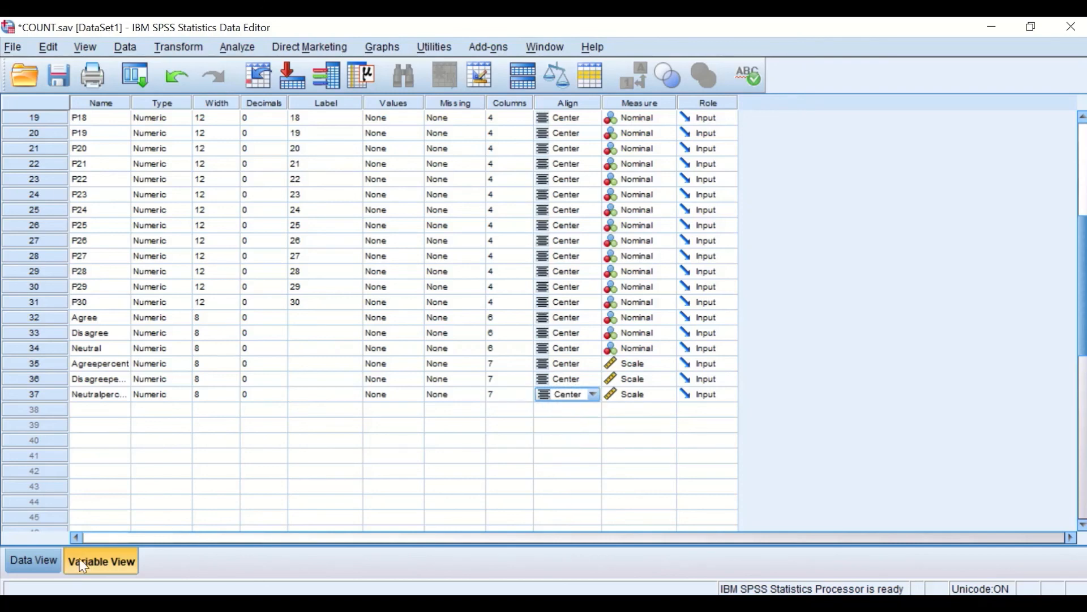
- Review the Agreepercent, Disagreepercent and Neutralpercentage values for all cases in the data grid
{"action": "left_click", "coordinate": [46, 569]}
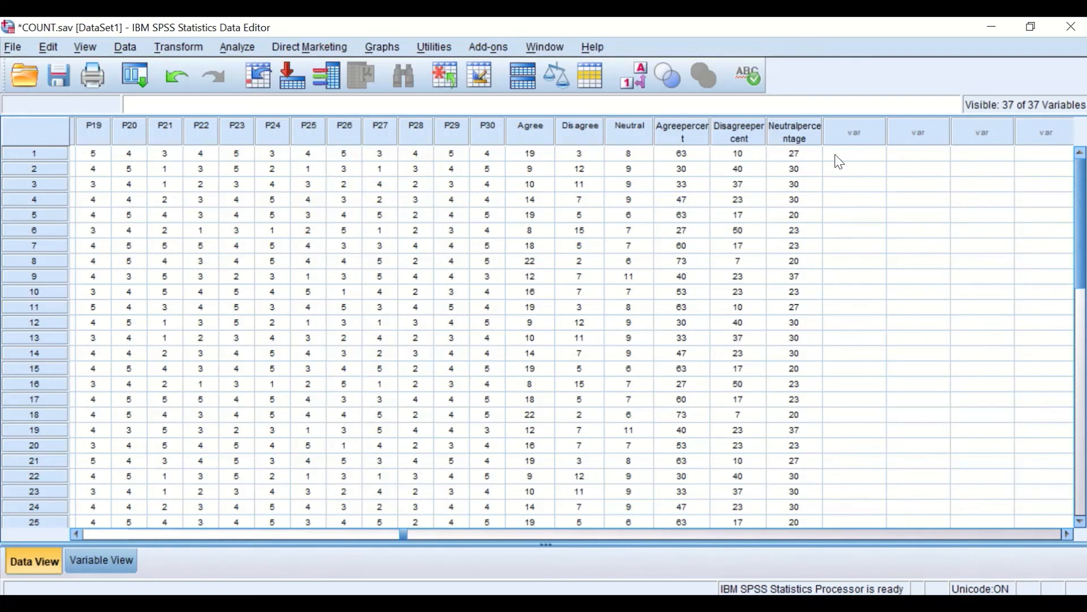
{"action": "scroll", "coordinate": [892, 368], "scroll_direction": "down", "scroll_amount": 2}
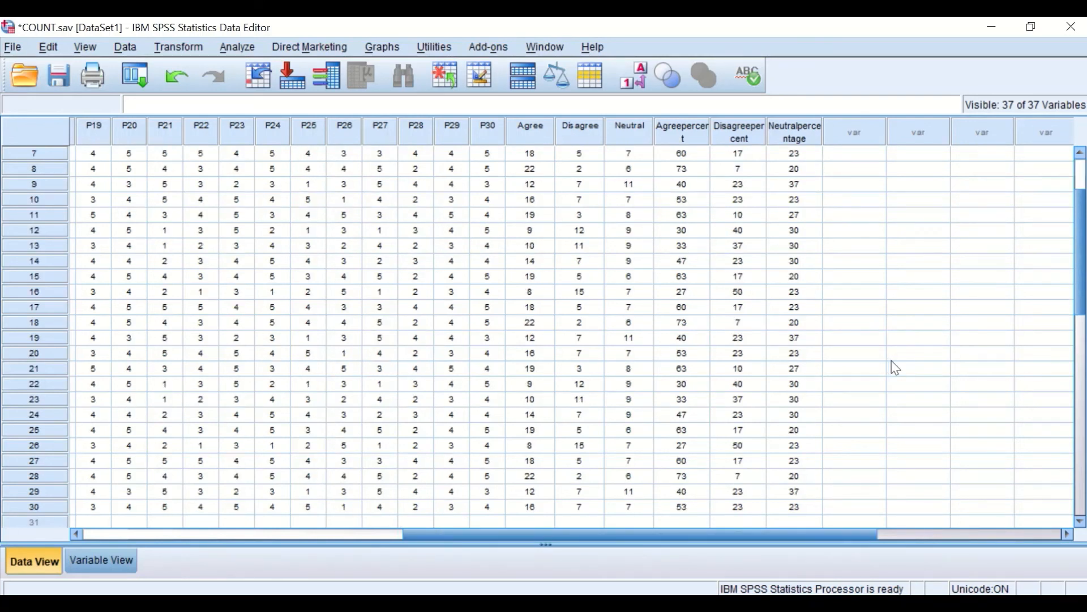
{"action": "scroll", "coordinate": [892, 361], "scroll_direction": "up", "scroll_amount": 2}
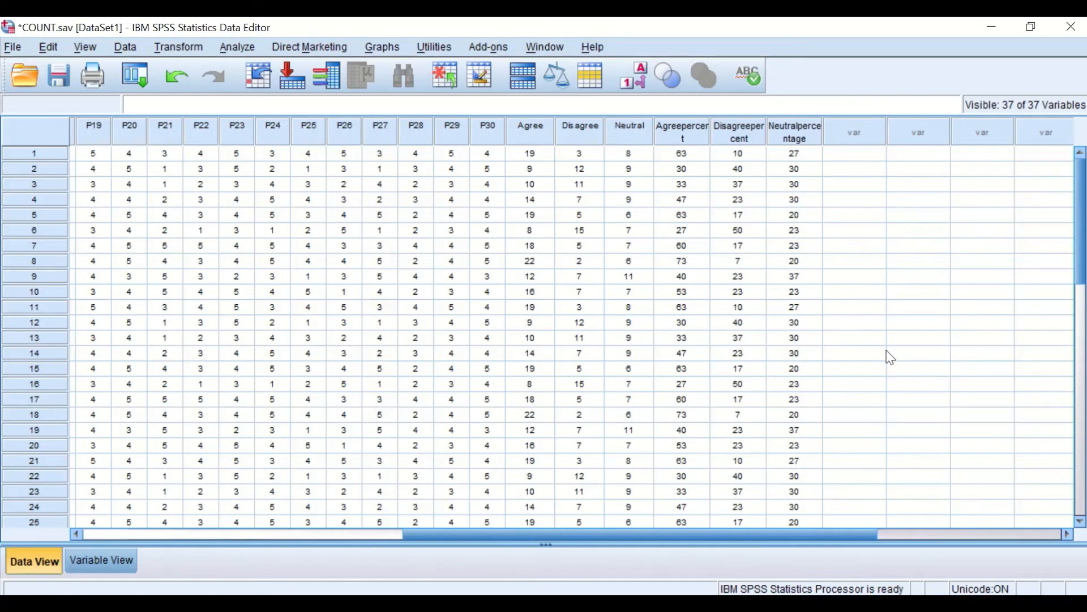